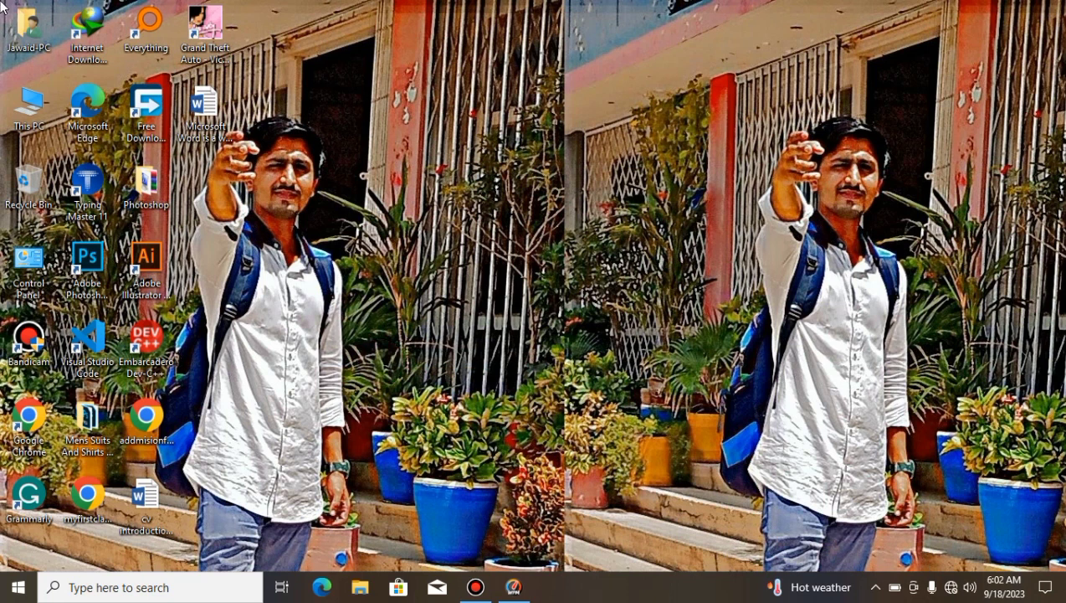
right_click(462, 102)
click(522, 145)
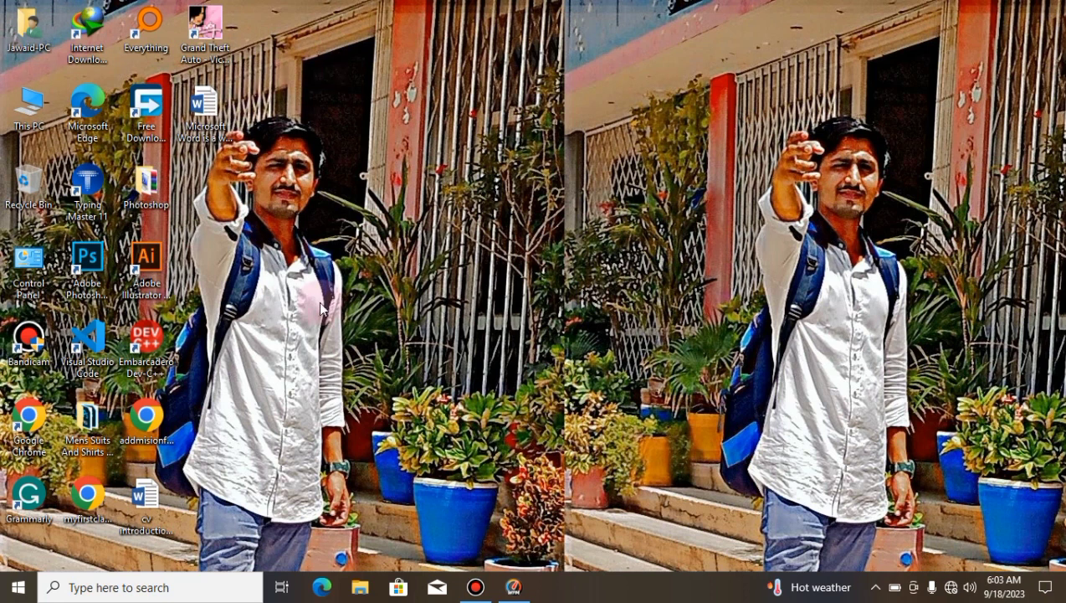
Step: Launch Word by running winword, create a blank document, and dismiss the activation wizard
key(super+r)
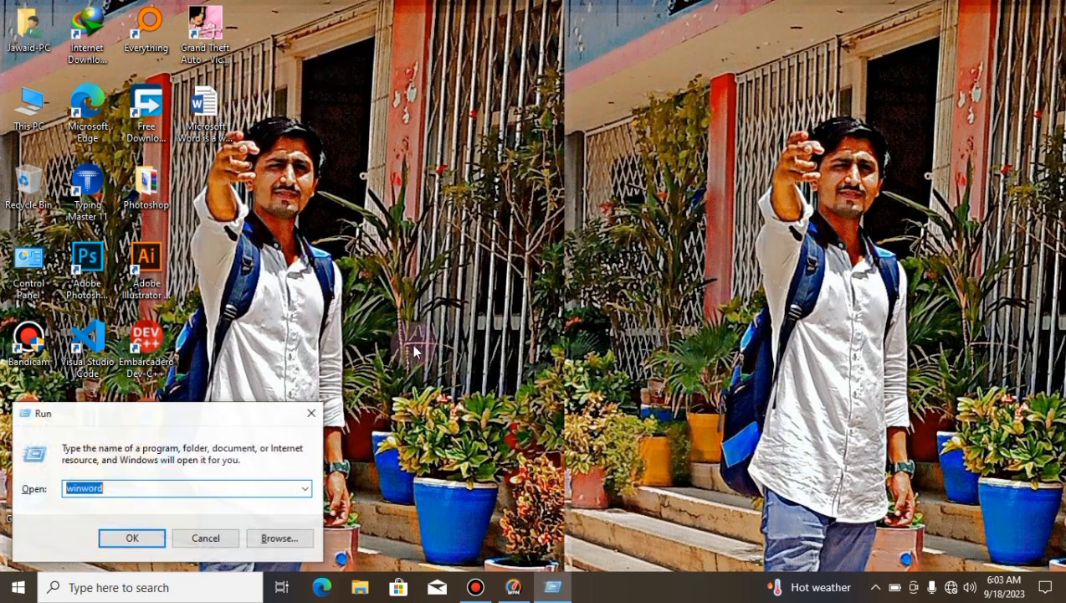
key(Return)
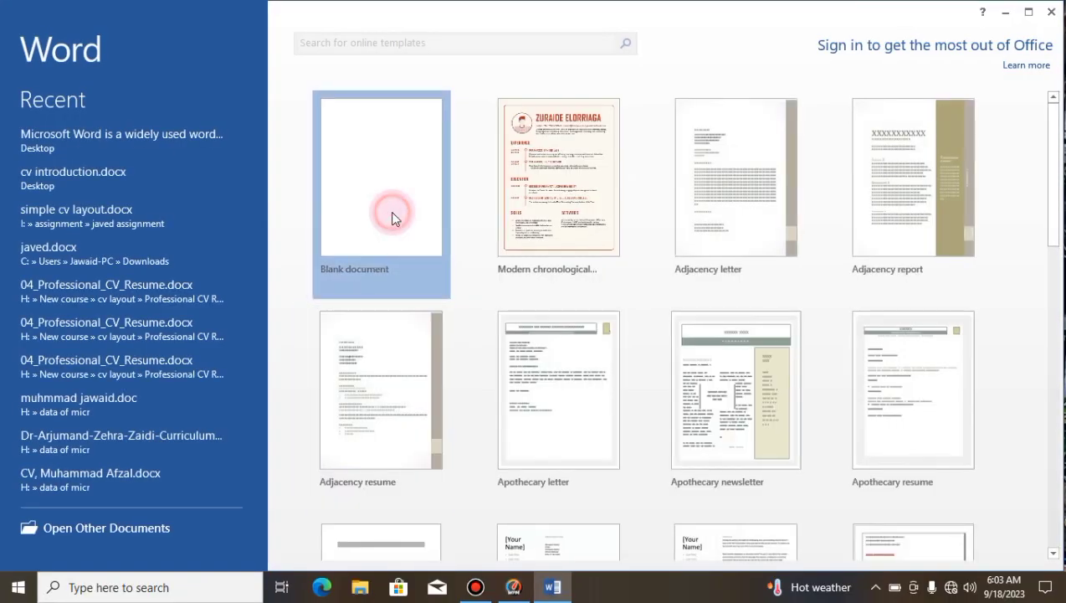
click(392, 214)
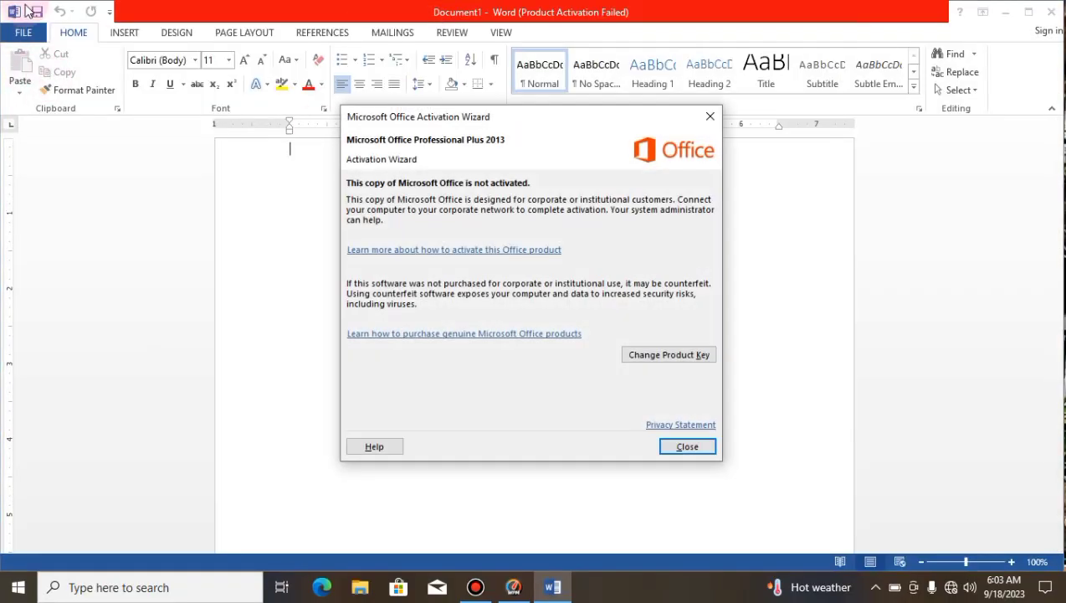
click(710, 117)
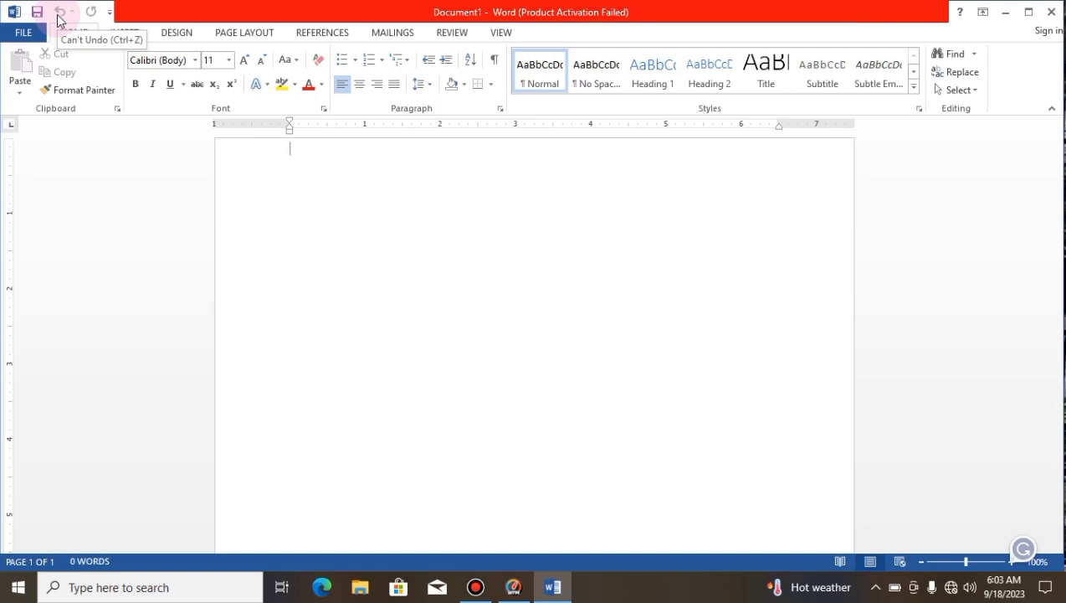
click(13, 12)
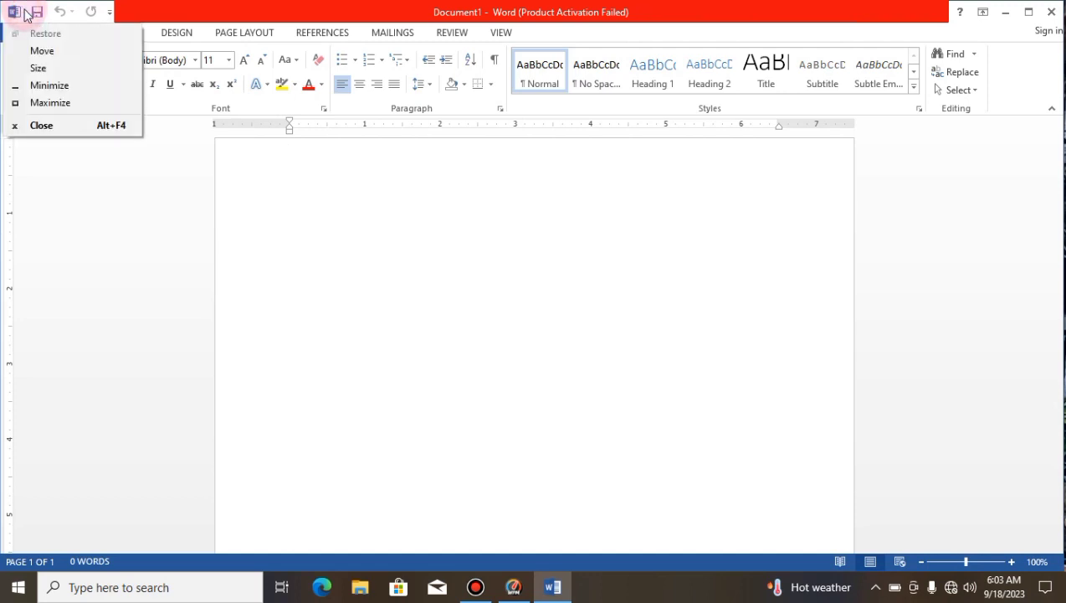
click(327, 183)
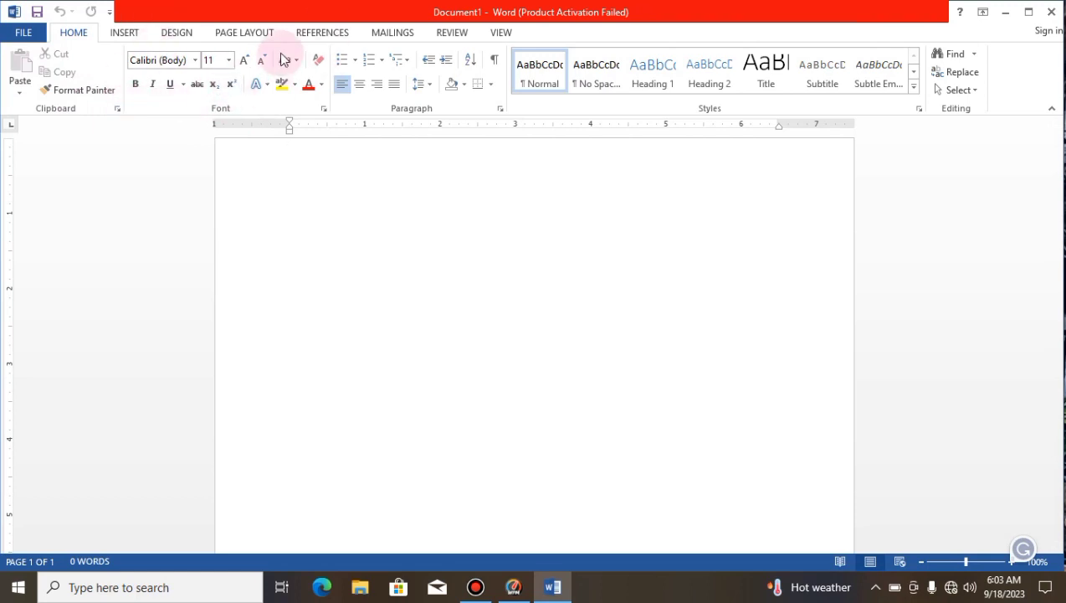
Step: Generate sample paragraphs in the empty document with the =rand() function
click(339, 238)
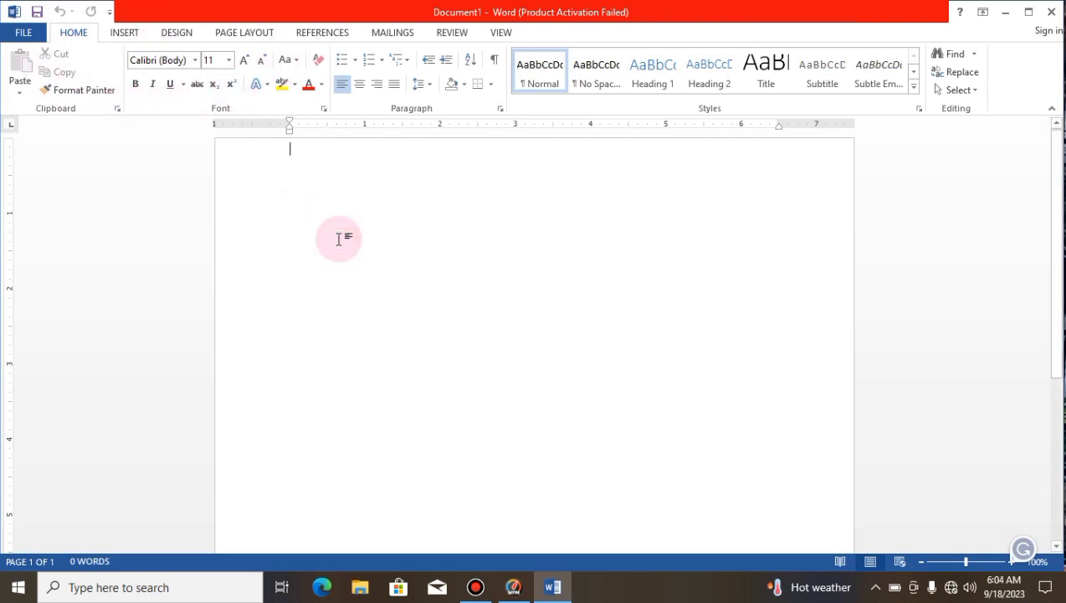
text(=)
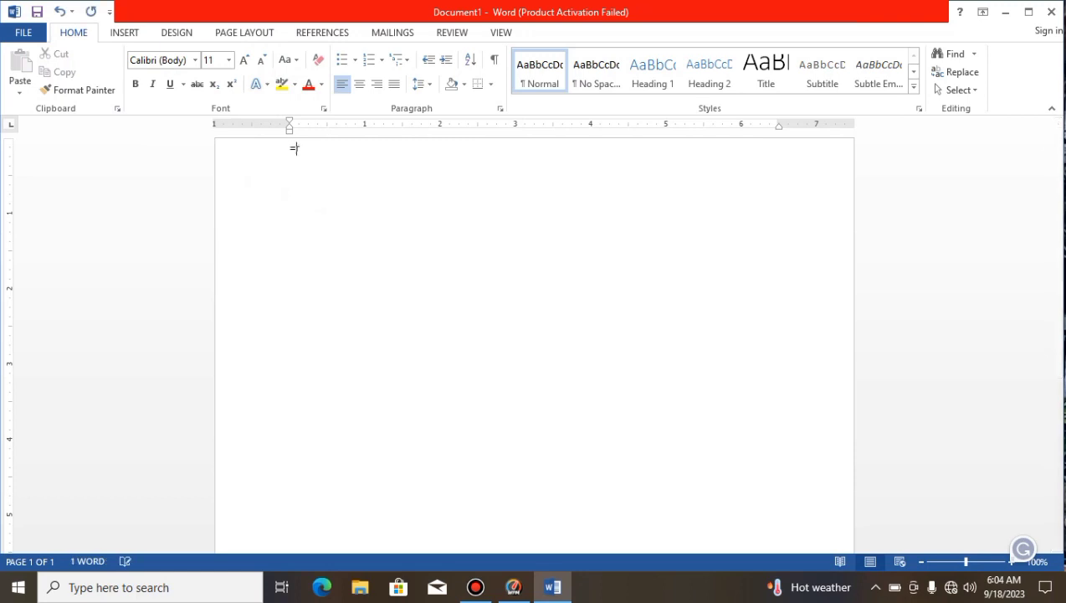
text(rand())
key(Return)
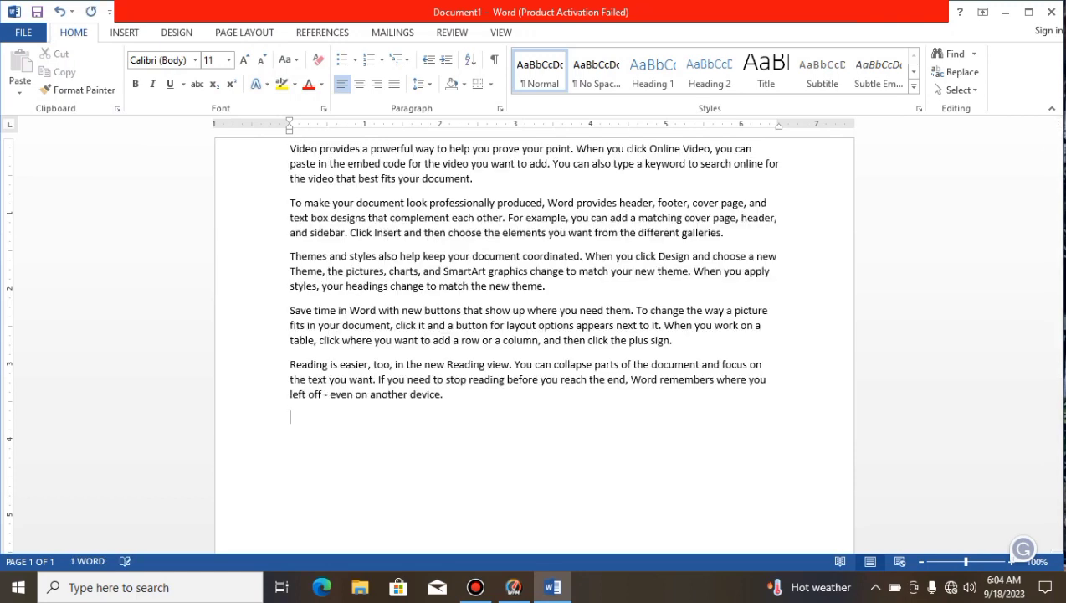
Step: Split the first four paragraphs after "way to", "professionally", "keep your document" and "buttons that show", leaving each opening phrase on its own line
click(447, 149)
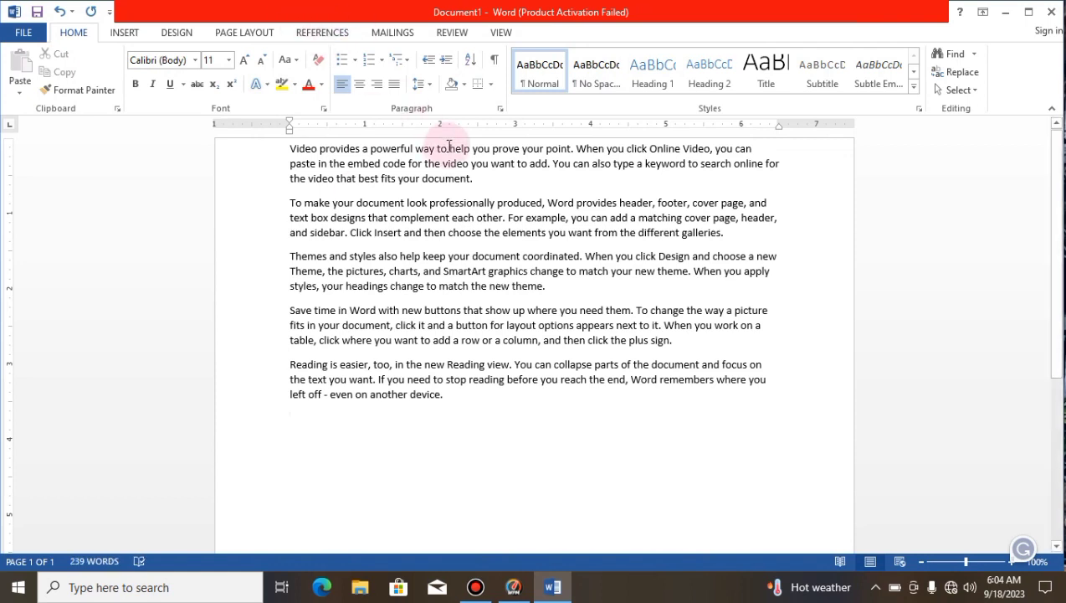
key(Return)
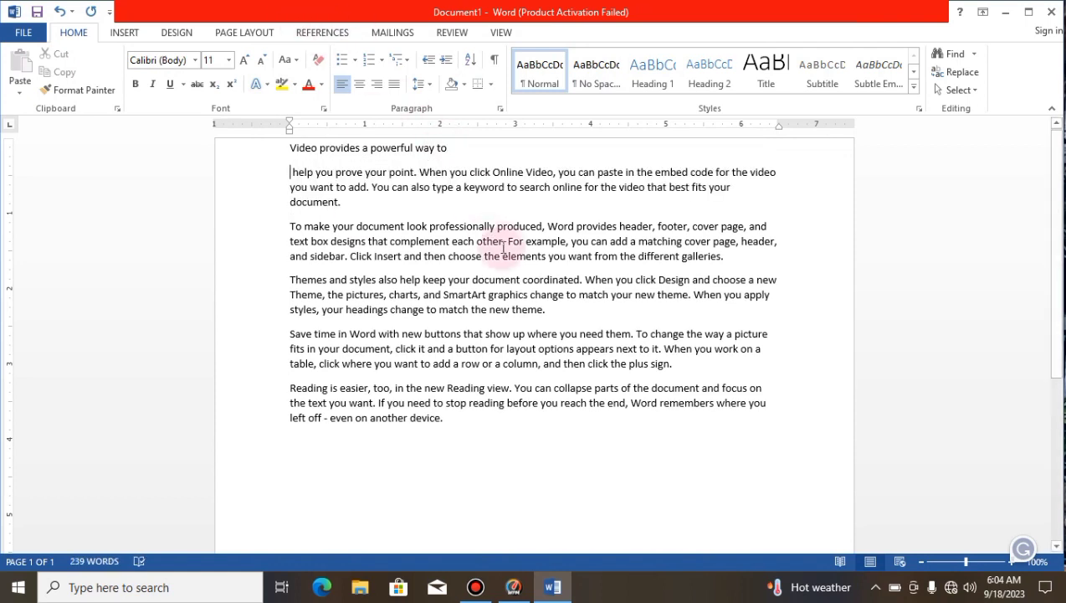
click(496, 227)
key(Return)
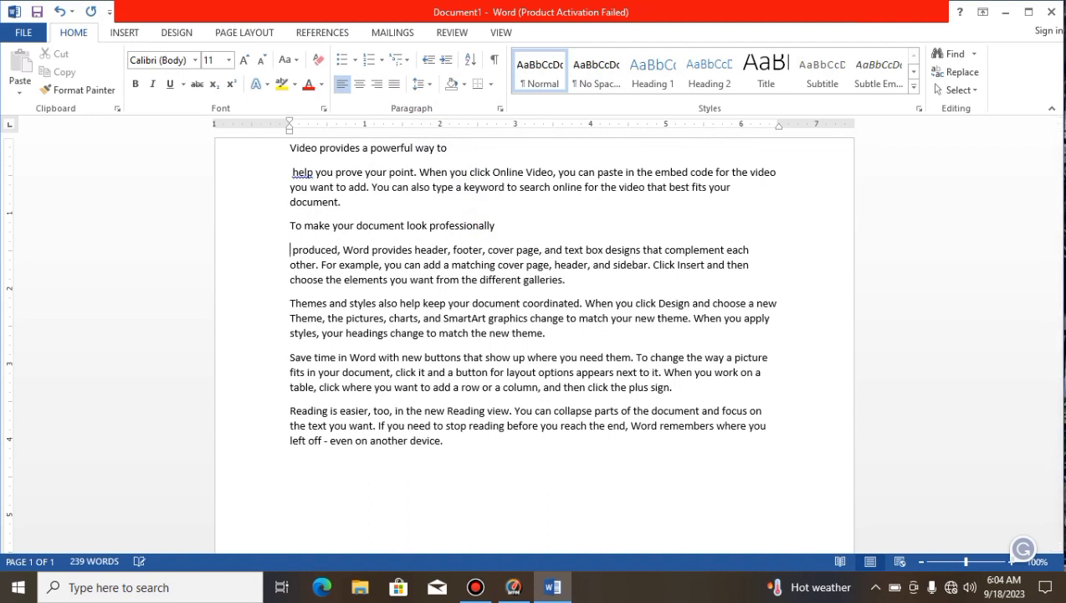
click(523, 303)
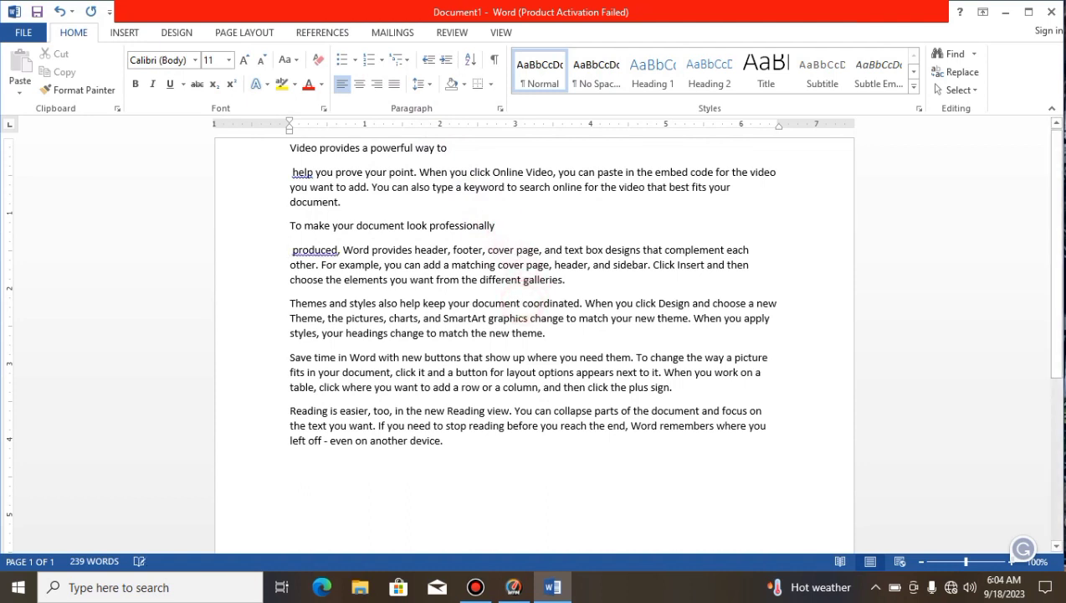
key(Return)
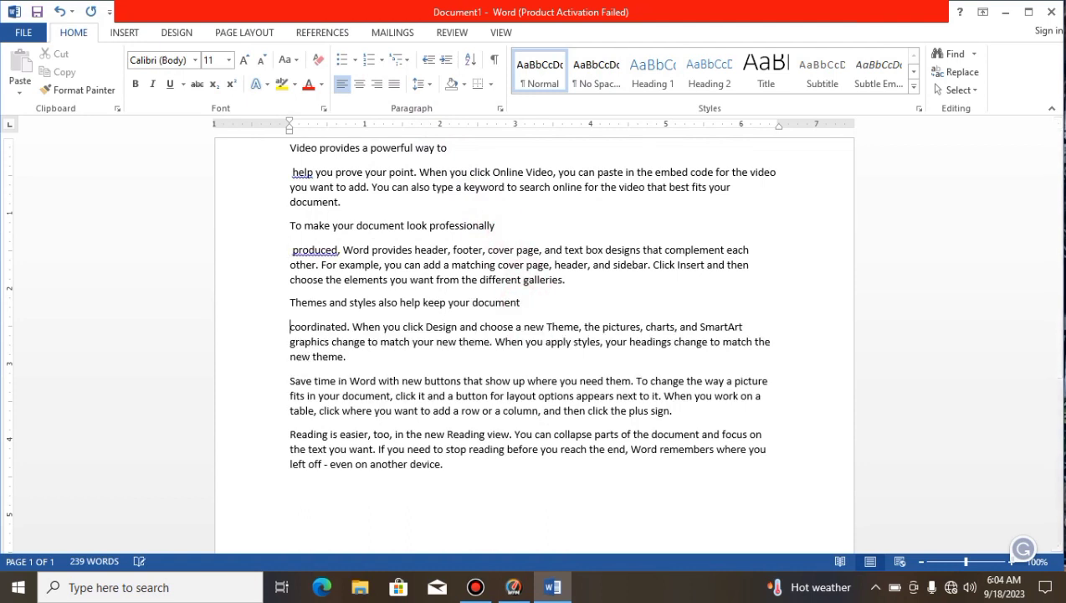
click(510, 381)
key(Return)
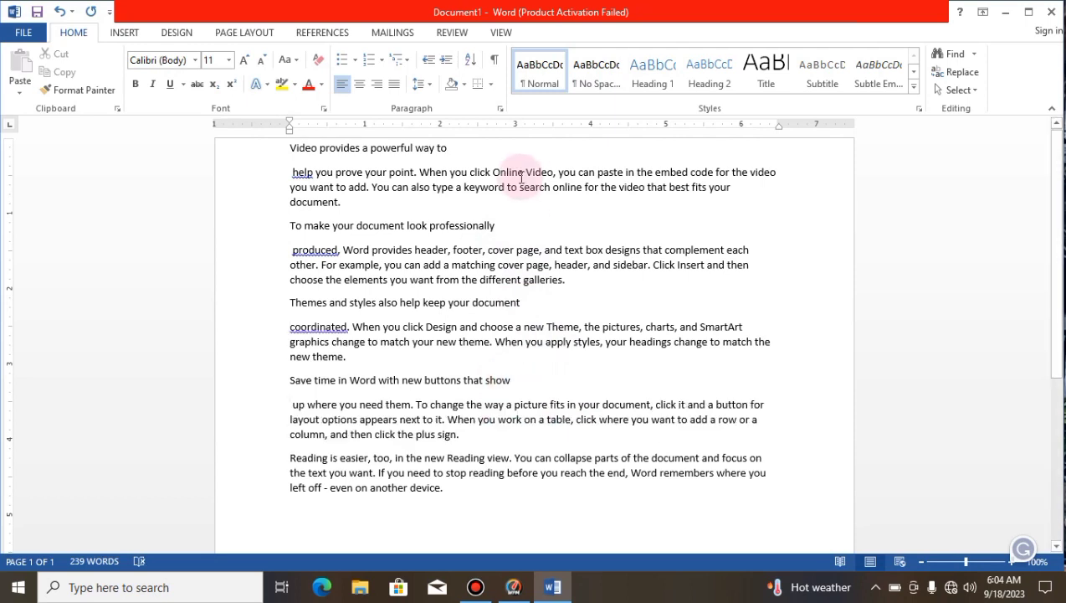
Step: Replace the opening line "Video provides a powerful way to" with the heading "Computer" on its own line
drag(471, 154, 280, 128)
key(Delete)
text(computer)
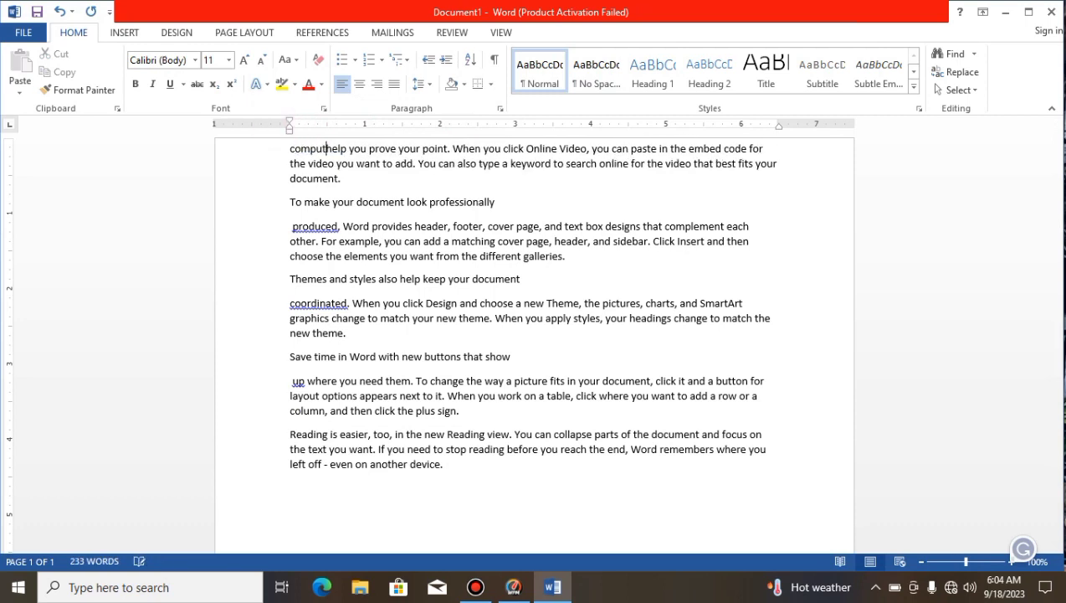
key(Return)
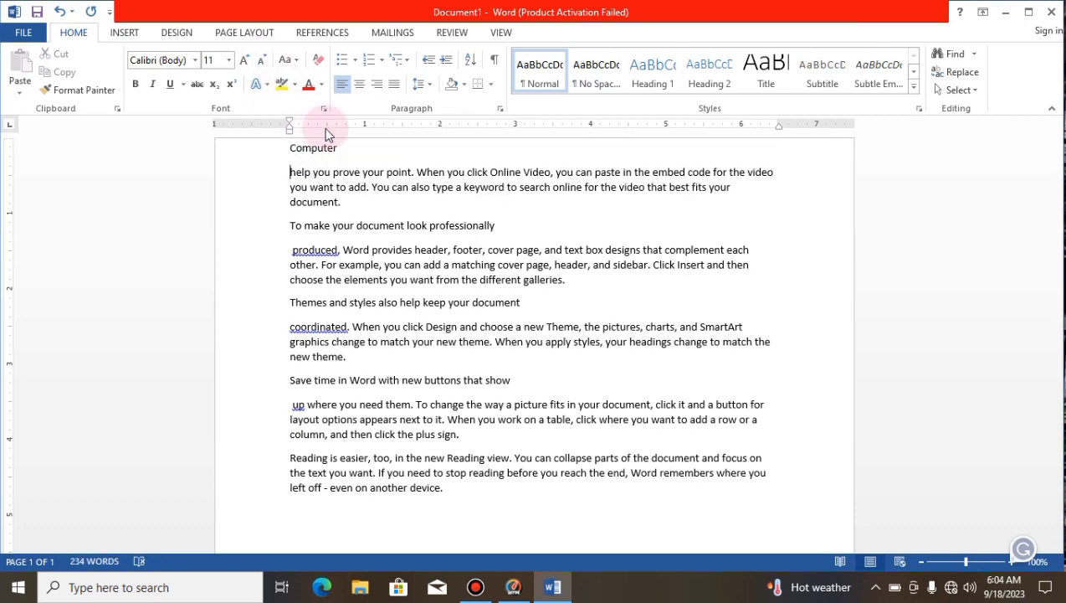
Step: Enlarge the "Computer" heading's font size to 25
drag(342, 147, 263, 157)
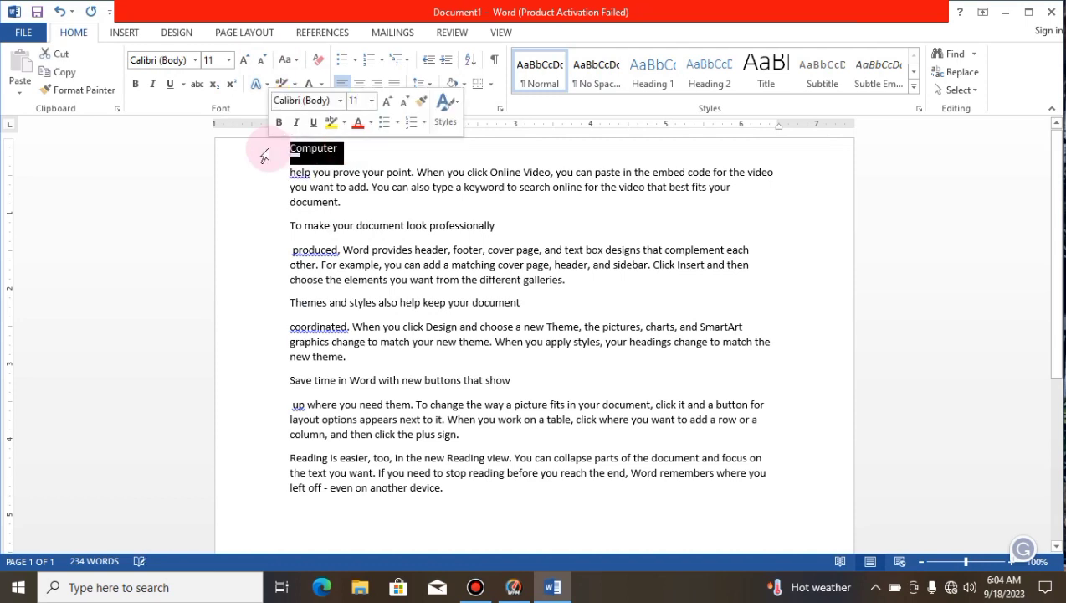
key(ctrl+shift+period)
key(ctrl+shift+period)
key(ctrl+shift+period)
key(ctrl+shift+period)
key(ctrl+shift+period)
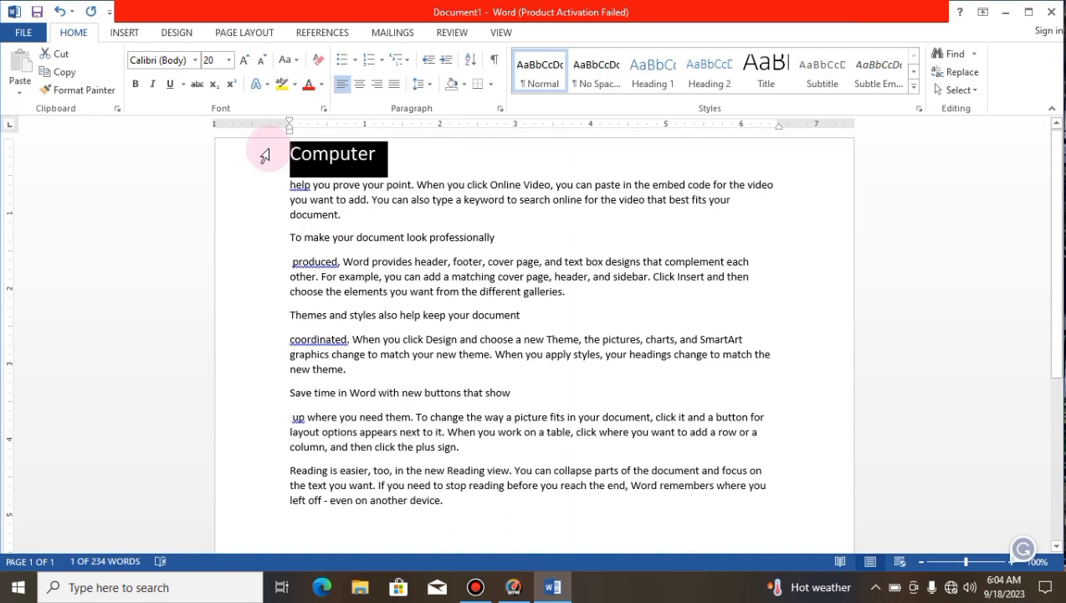
key(ctrl+bracketright)
key(ctrl+bracketright)
key(ctrl+bracketright)
key(ctrl+bracketright)
key(ctrl+bracketright)
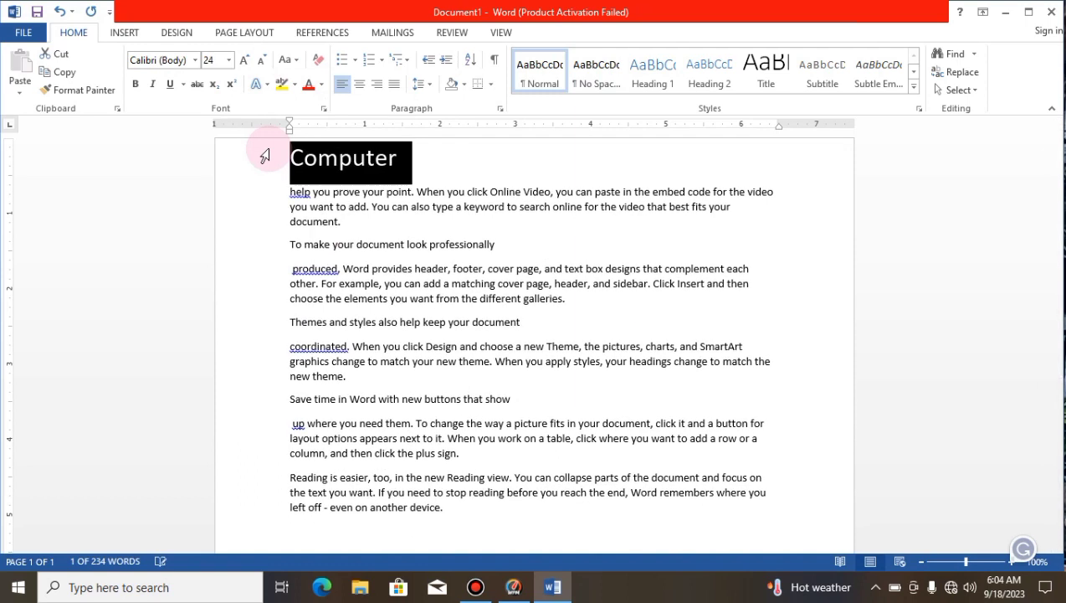
Step: Replace the line "To make your document look professionally" with the heading "Hardware" on its own line
drag(501, 244, 268, 241)
key(Delete)
key(Delete)
text(Hrdware)
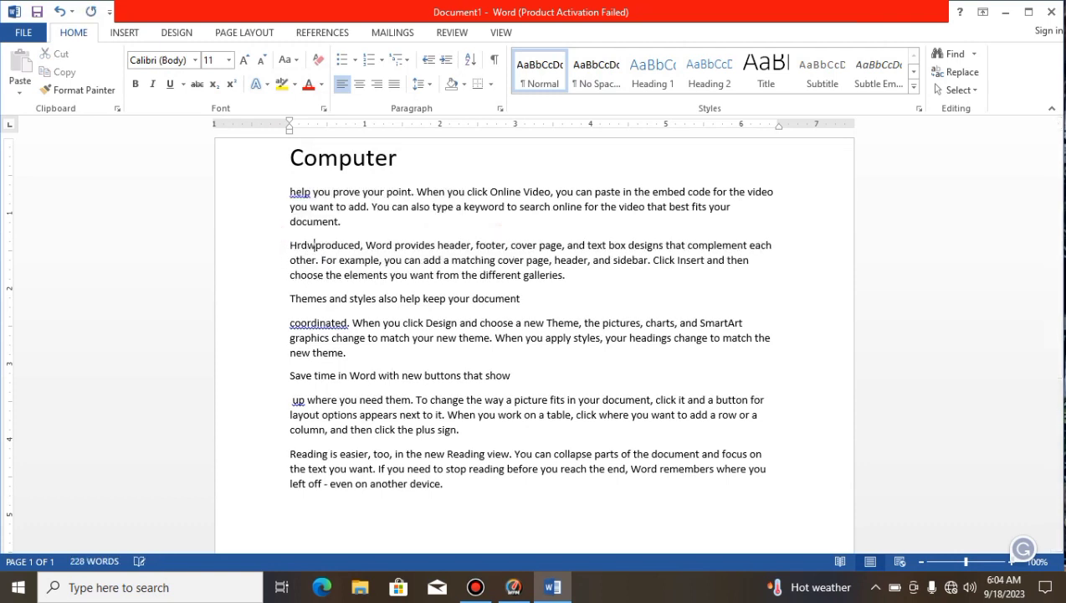
key(Return)
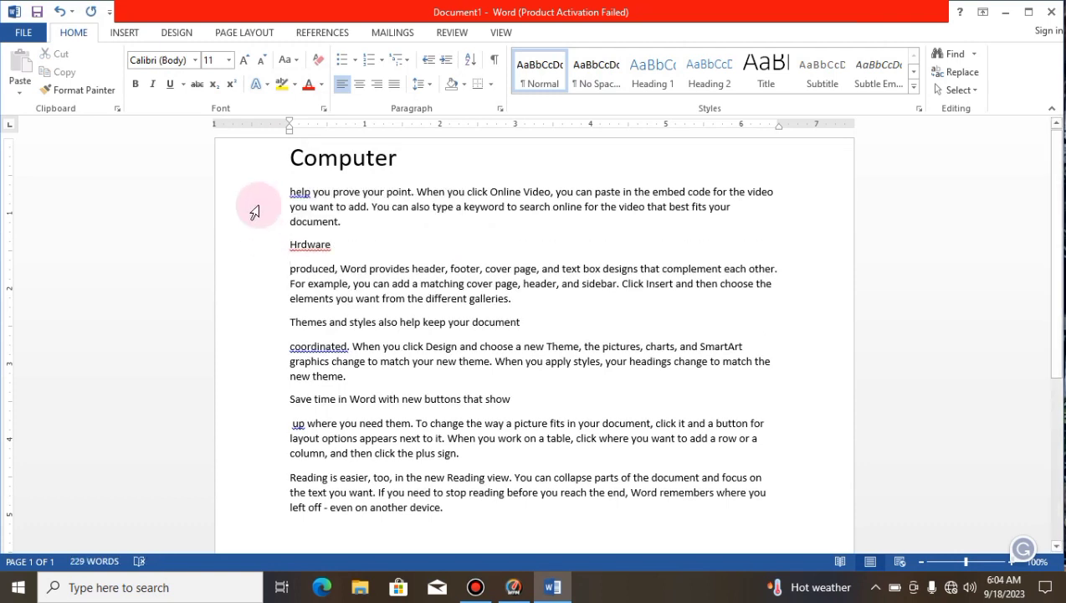
click(296, 244)
text(ardwa)
Step: Enlarge the "Hardware" heading's font size to 17
drag(351, 248, 272, 245)
key(ctrl+bracketright)
key(ctrl+bracketright)
key(ctrl+bracketright)
key(ctrl+bracketright)
key(ctrl+bracketright)
key(ctrl+bracketright)
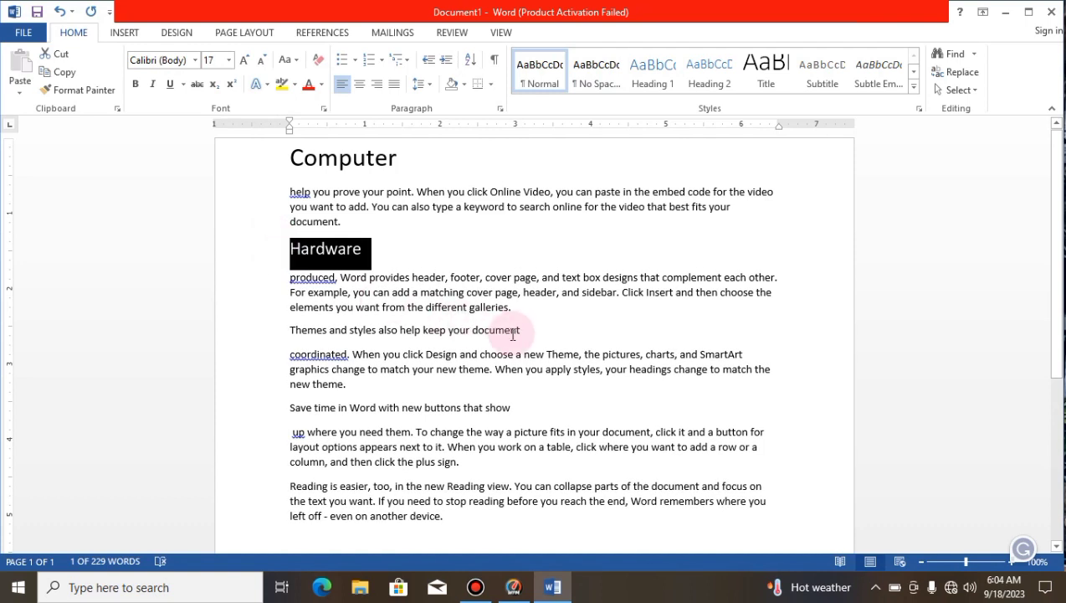
Step: Replace the line "Themes and styles also help keep your document" with the heading "Software" on its own line
drag(520, 330, 266, 336)
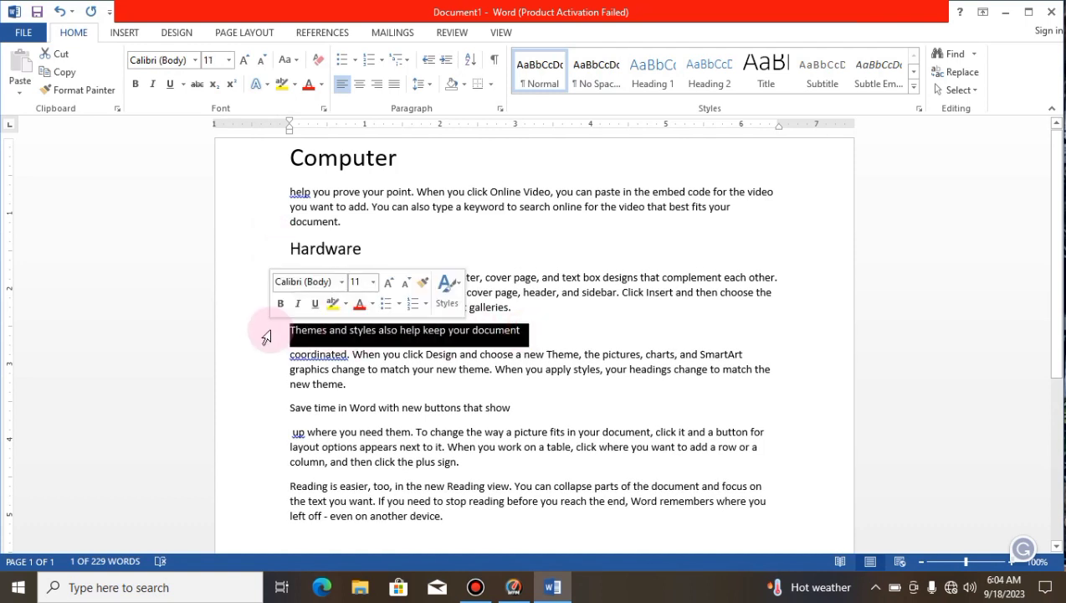
key(BackSpace)
text(software)
key(Return)
click(323, 319)
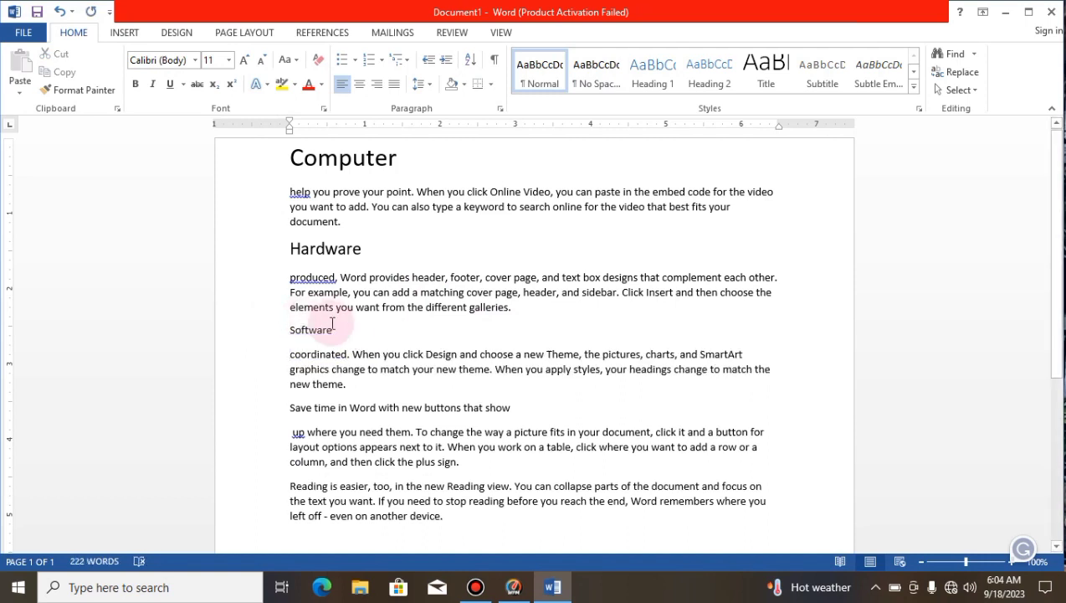
Step: Enlarge the "Software" heading's font size to 17
drag(344, 330, 285, 334)
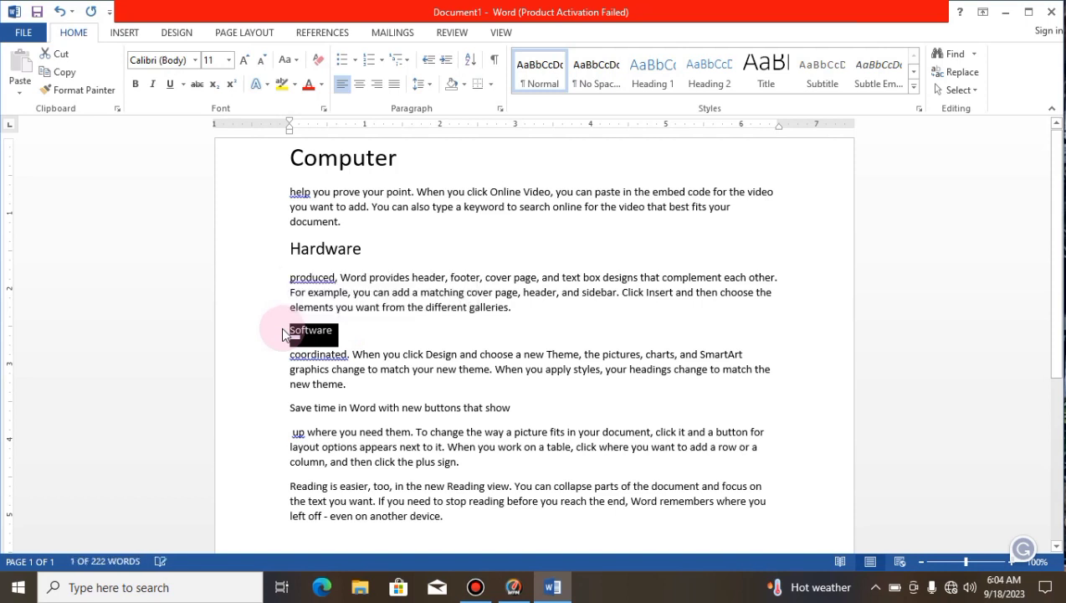
key(ctrl+bracketright)
key(ctrl+bracketright)
key(ctrl+bracketright)
key(ctrl+bracketright)
key(ctrl+bracketright)
key(ctrl+bracketright)
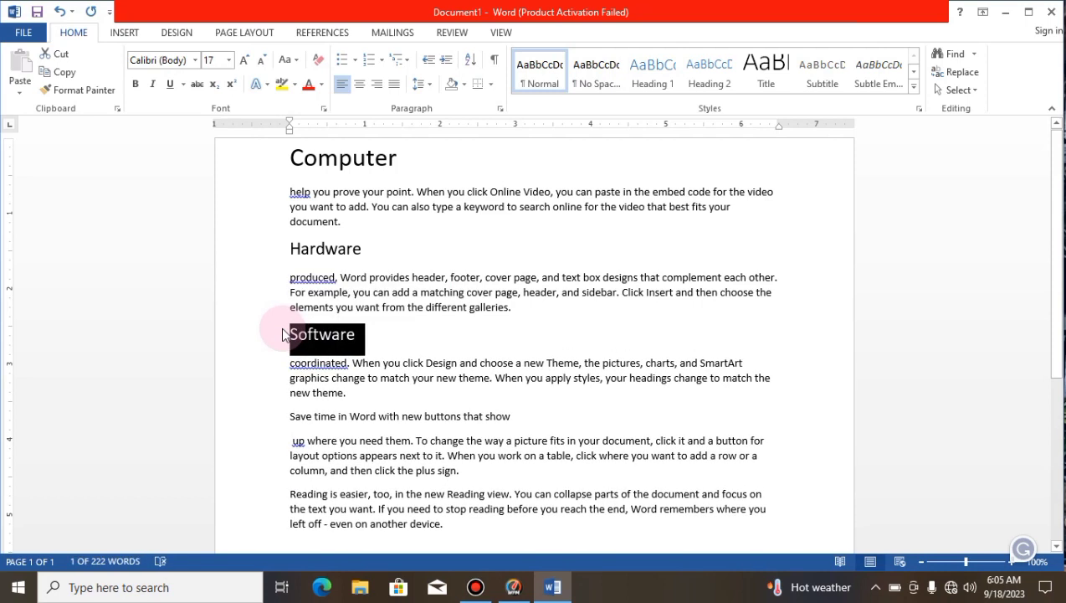
Step: Replace the line "Save time in Word with new buttons that show" with the heading "Cpu" on its own line
drag(521, 407, 263, 404)
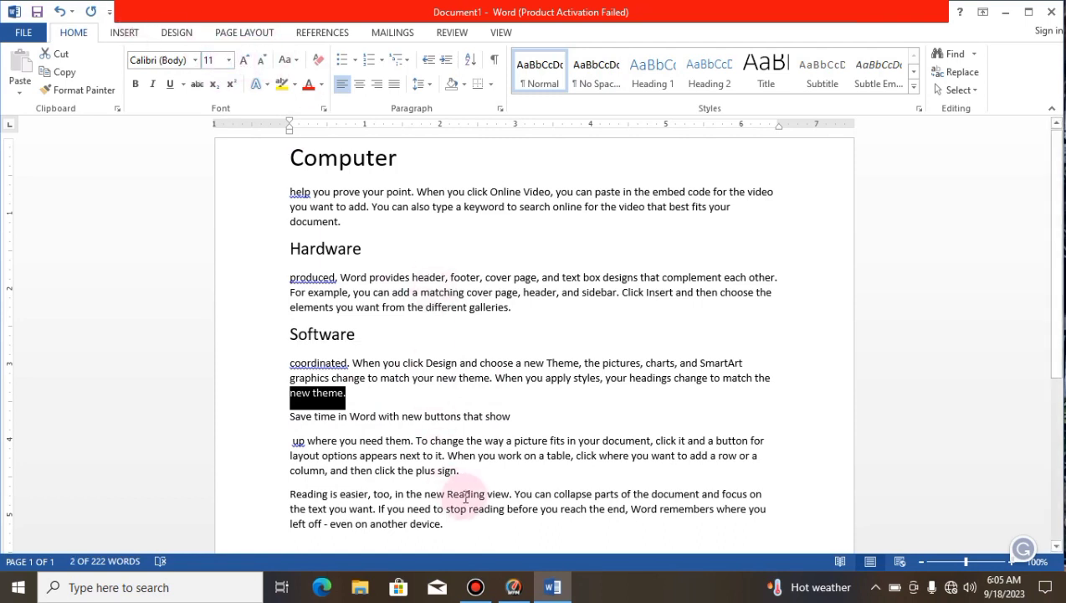
click(378, 432)
drag(523, 416, 251, 418)
key(Delete)
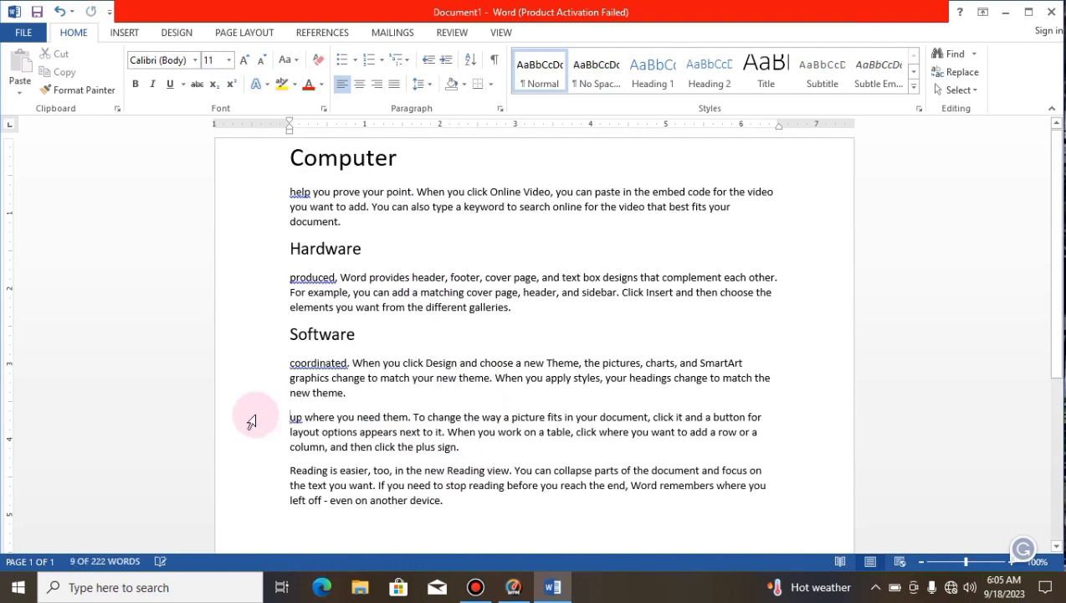
text(cpu)
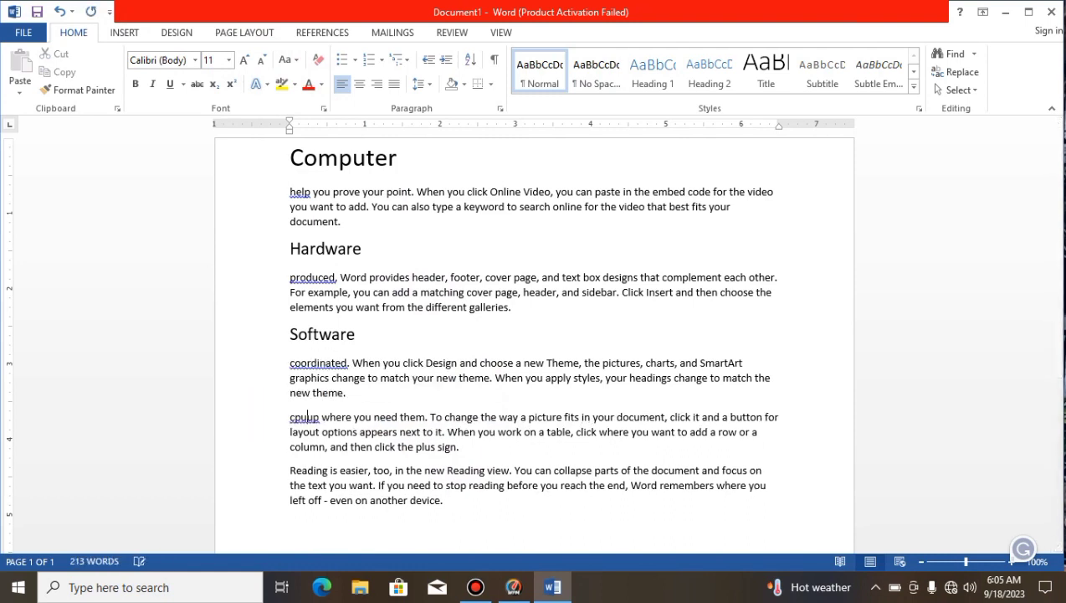
key(Return)
Step: Enlarge the "Cpu" heading's font size to 21
drag(324, 415, 284, 418)
key(ctrl+shift+period)
key(ctrl+shift+period)
key(ctrl+bracketright)
key(ctrl+bracketright)
key(ctrl+bracketright)
key(ctrl+bracketright)
key(ctrl+bracketright)
key(ctrl+bracketright)
key(ctrl+bracketright)
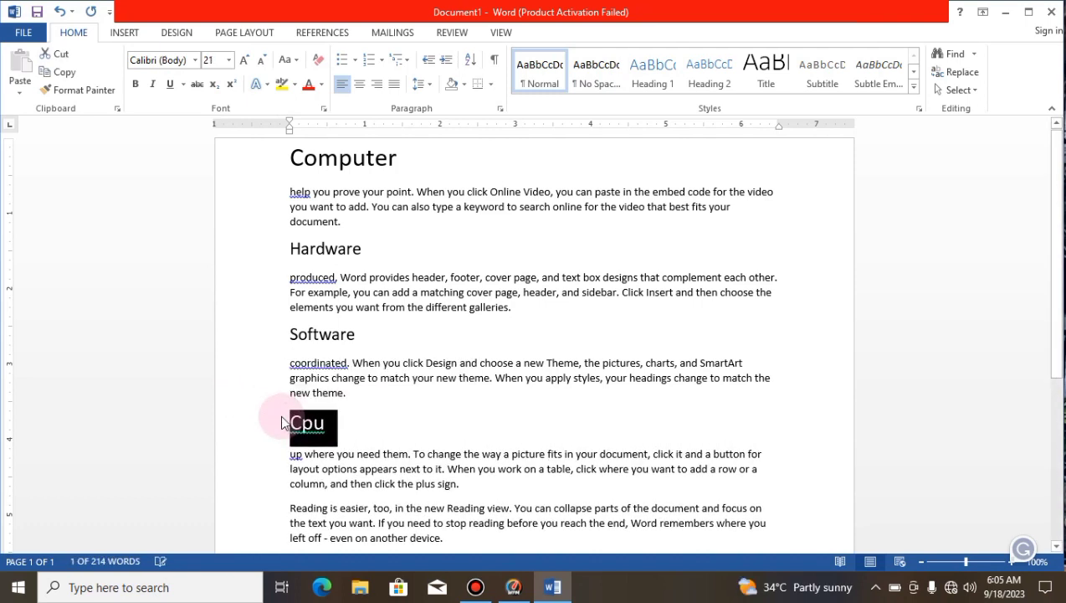
Step: Apply the blue preset text effect with a reflection to the "Computer" heading
click(425, 257)
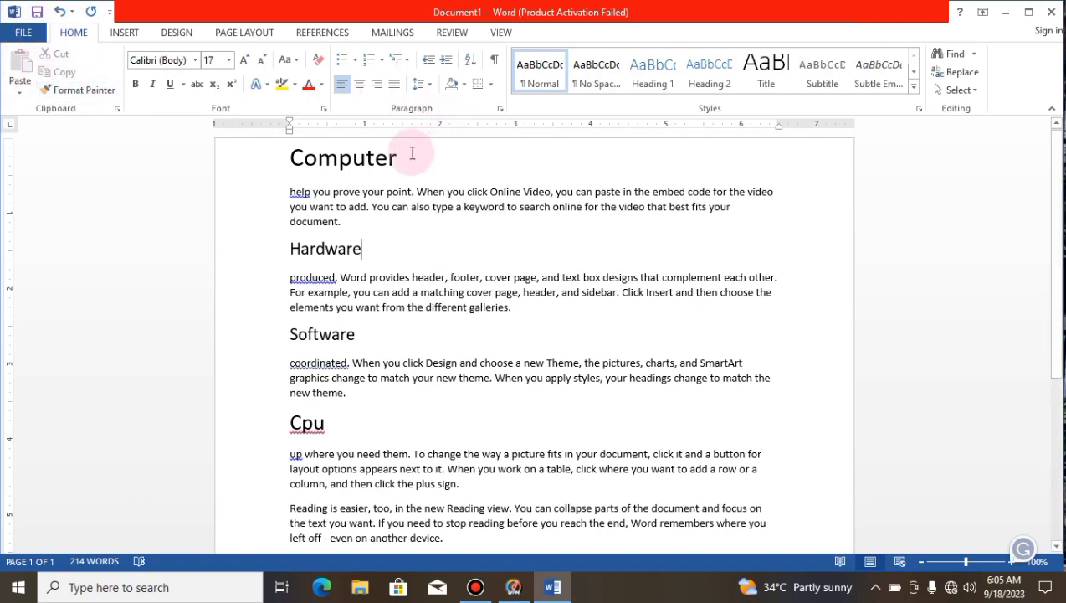
drag(405, 161, 257, 173)
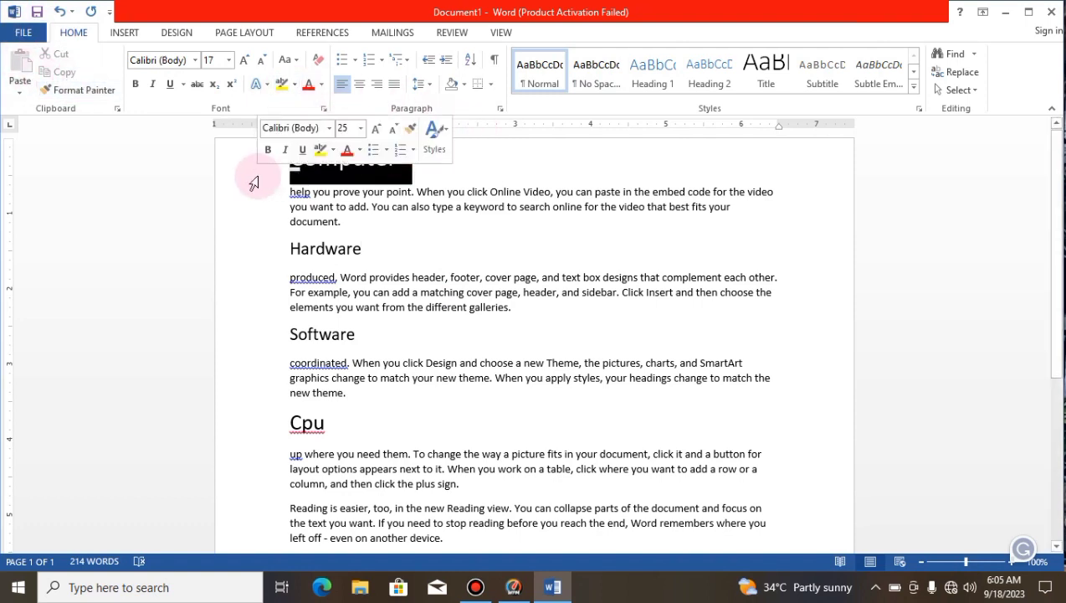
click(257, 85)
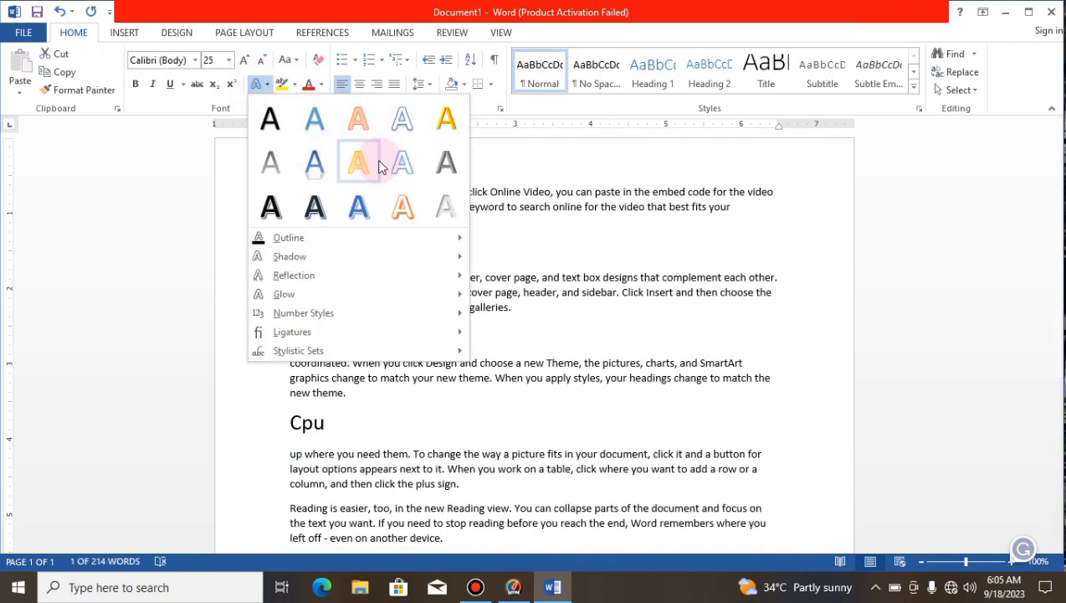
click(321, 159)
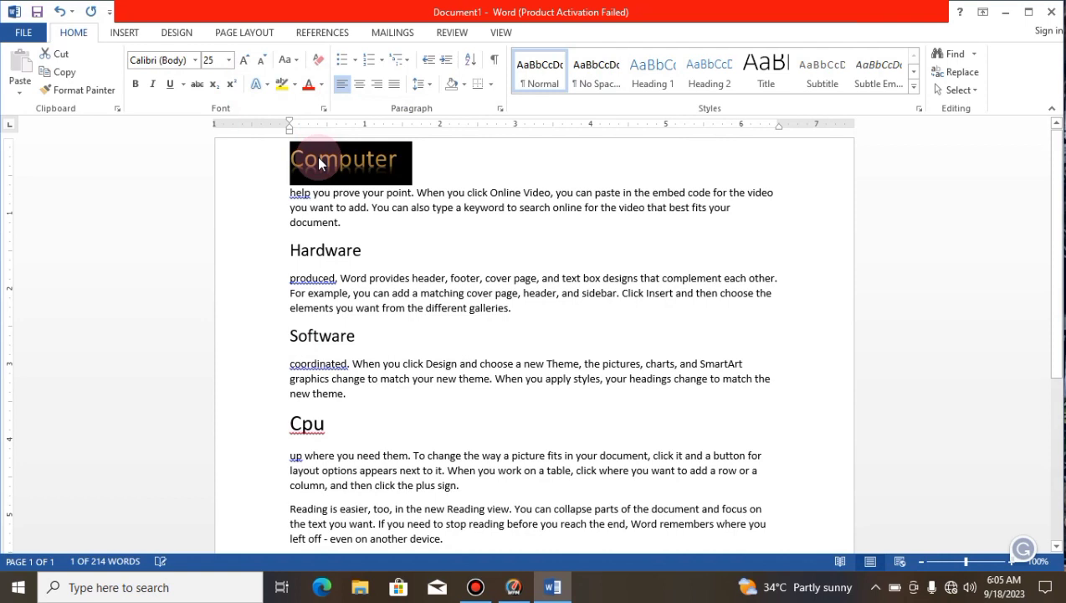
click(504, 177)
Step: Give the "Hardware" heading a yellow text outline
drag(391, 254, 238, 240)
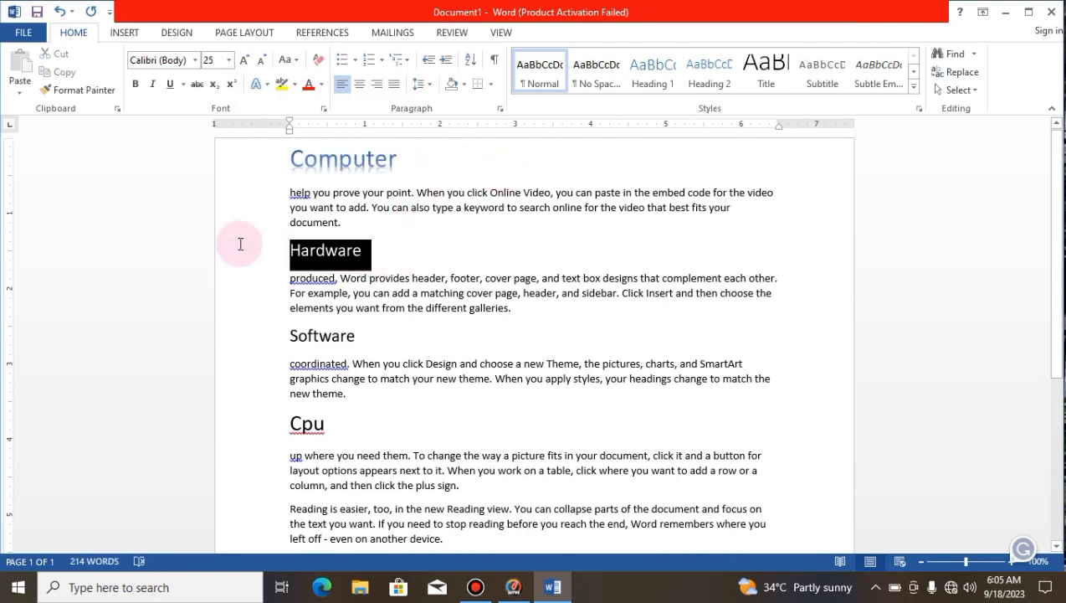
click(255, 86)
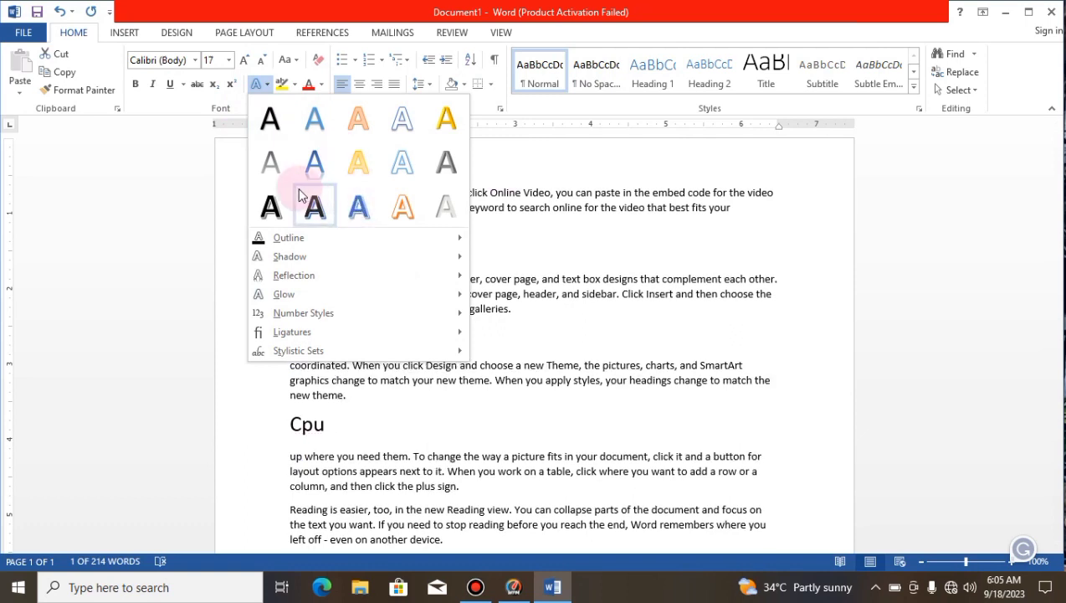
mouse_move(310, 239)
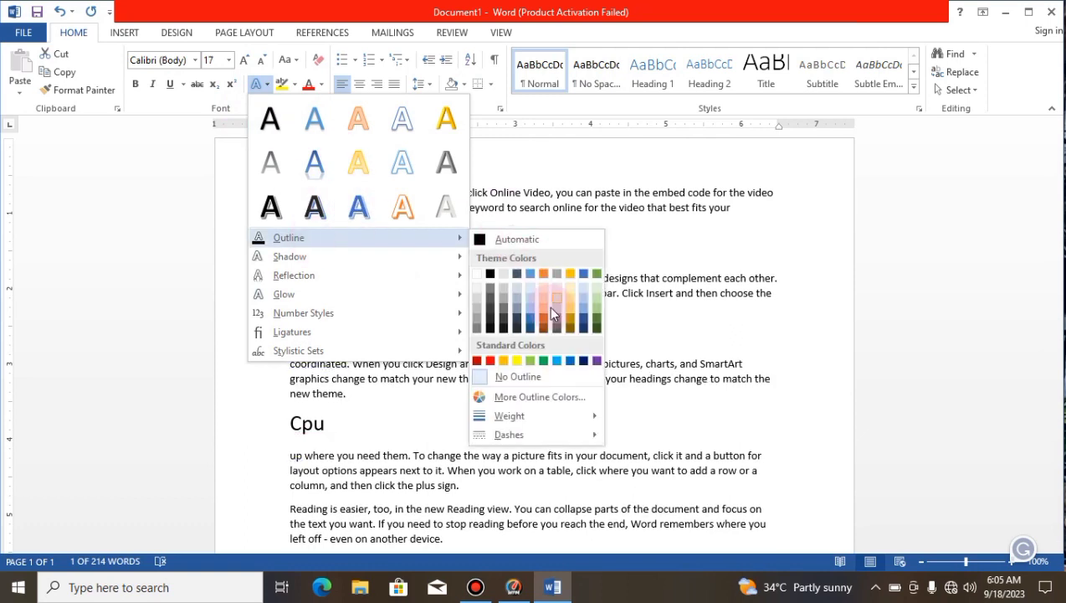
click(517, 360)
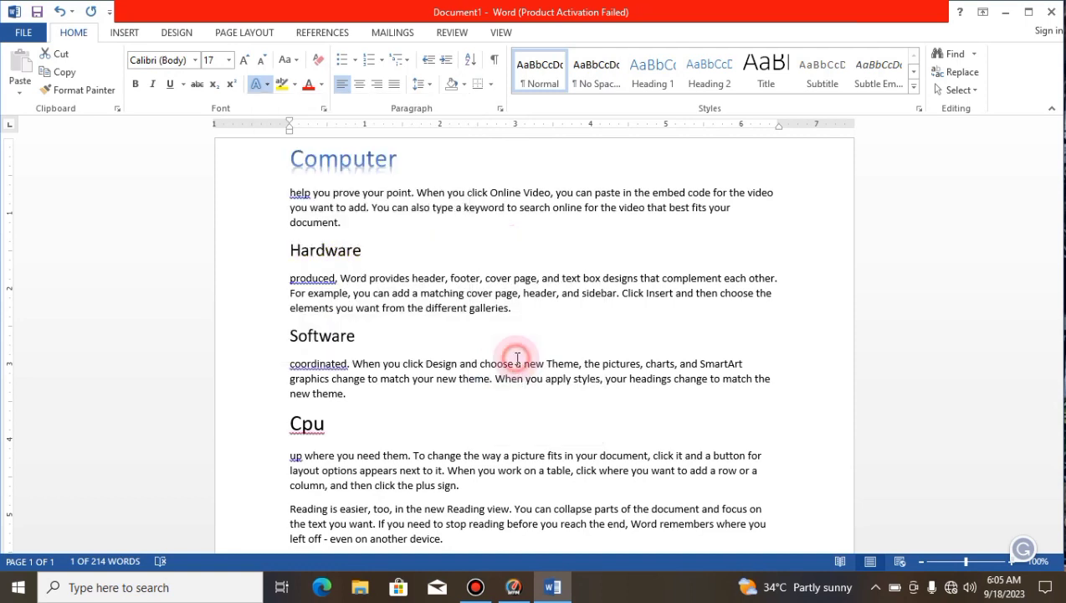
click(471, 294)
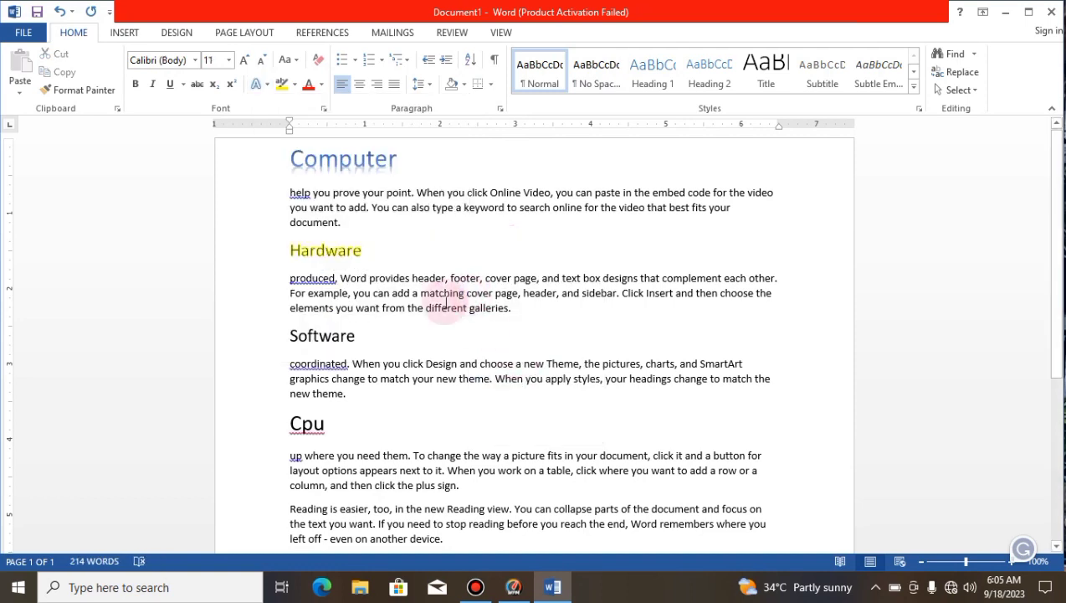
Step: Add an orange glow text effect from the second row of variations to the "Software" heading
drag(367, 349, 247, 344)
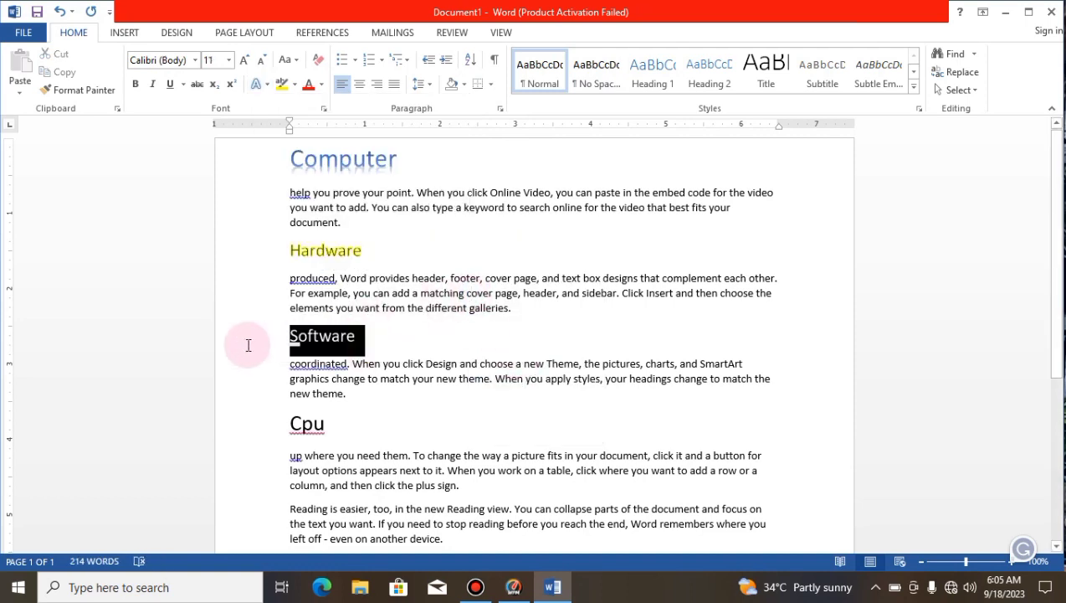
click(257, 84)
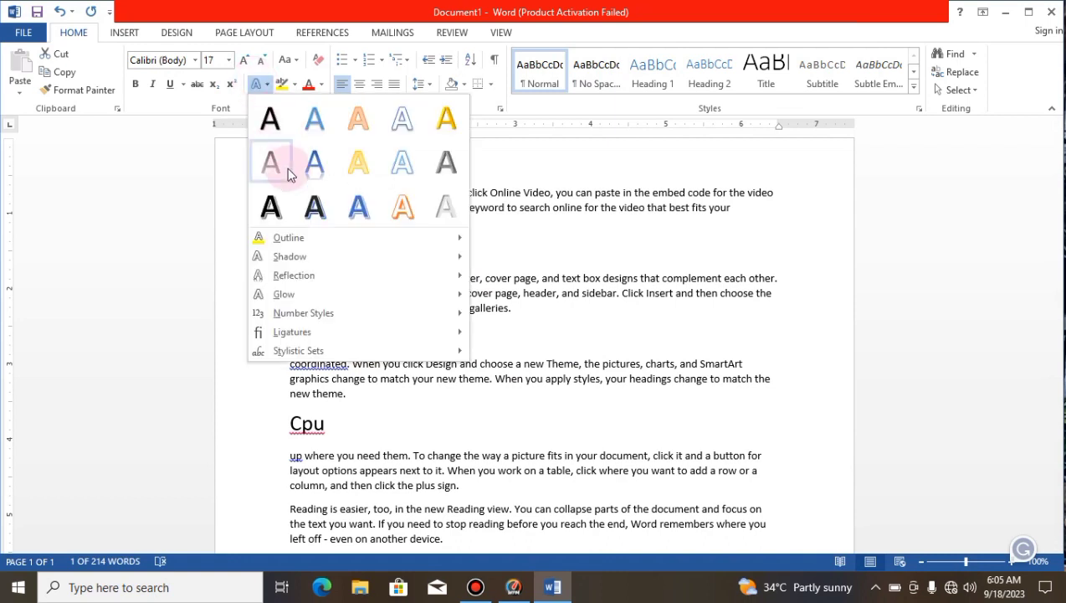
mouse_move(301, 266)
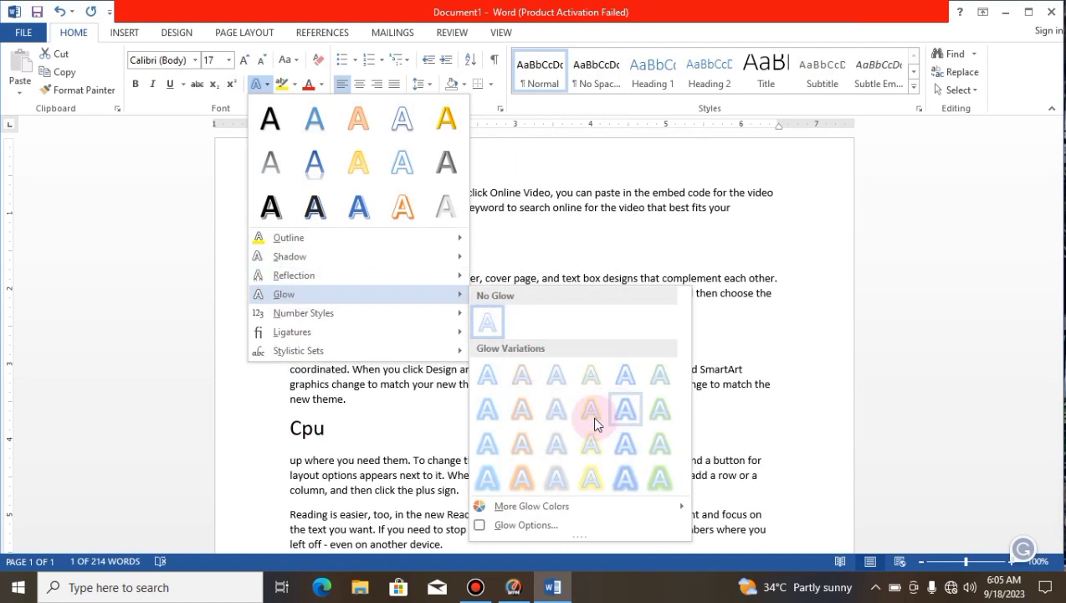
click(522, 410)
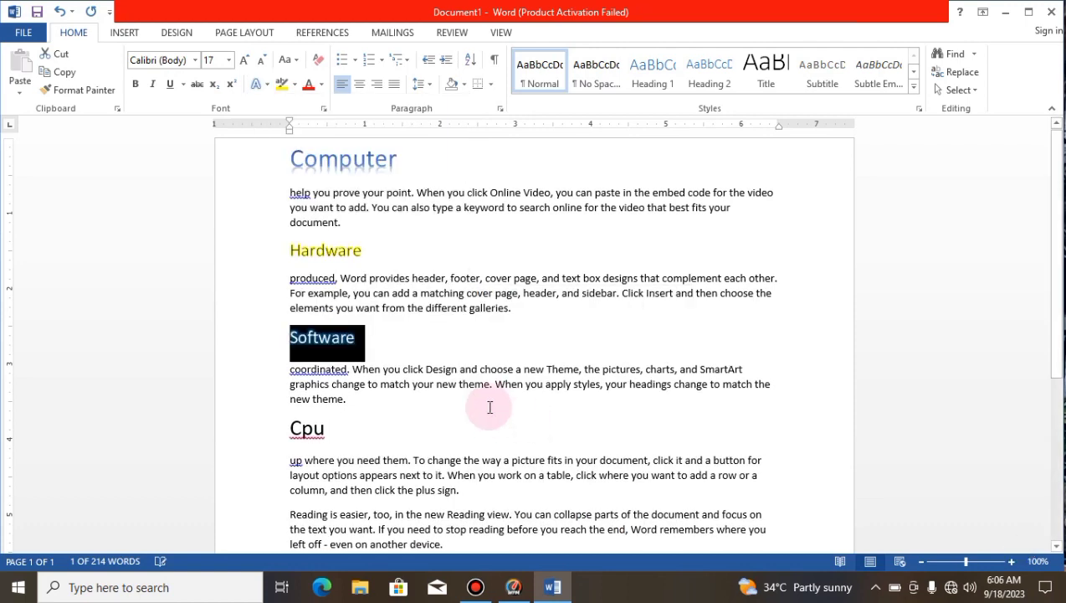
Step: Apply the bold blue preset text effect with a shadow to the "Cpu" heading
click(260, 431)
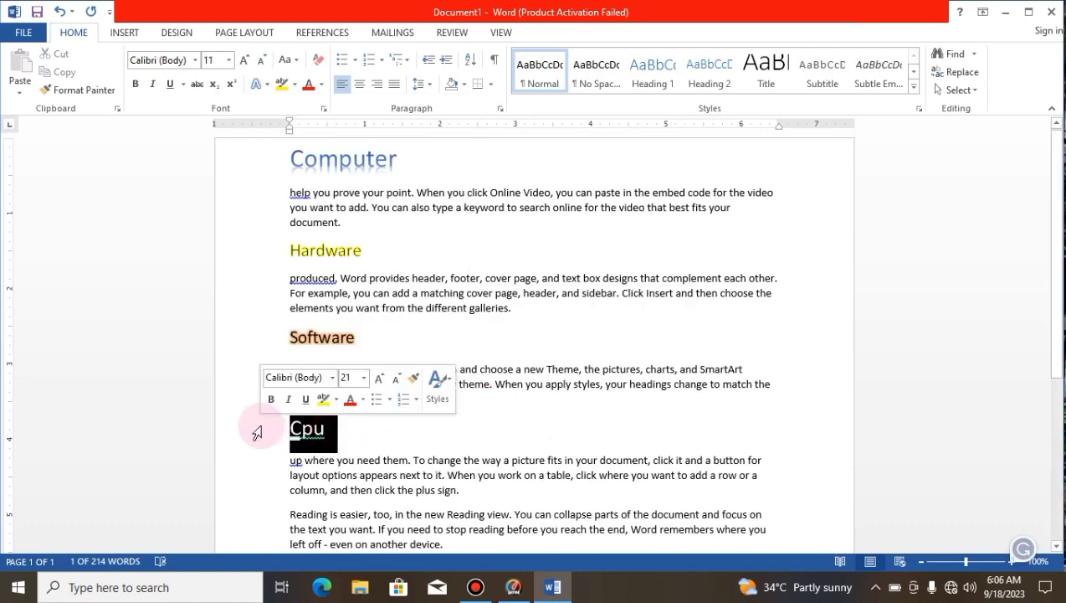
click(260, 87)
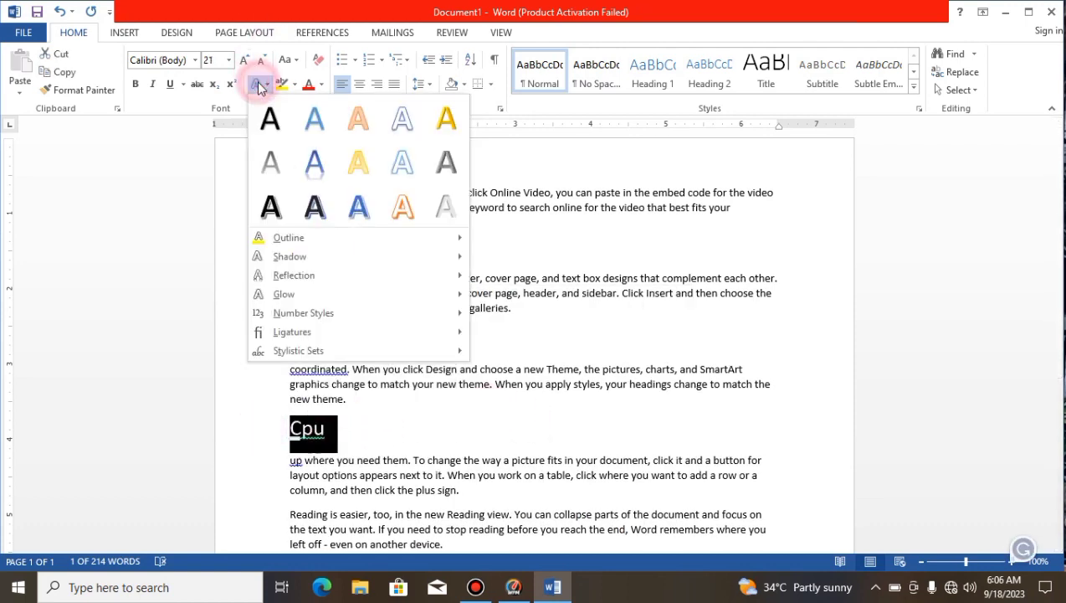
mouse_move(323, 332)
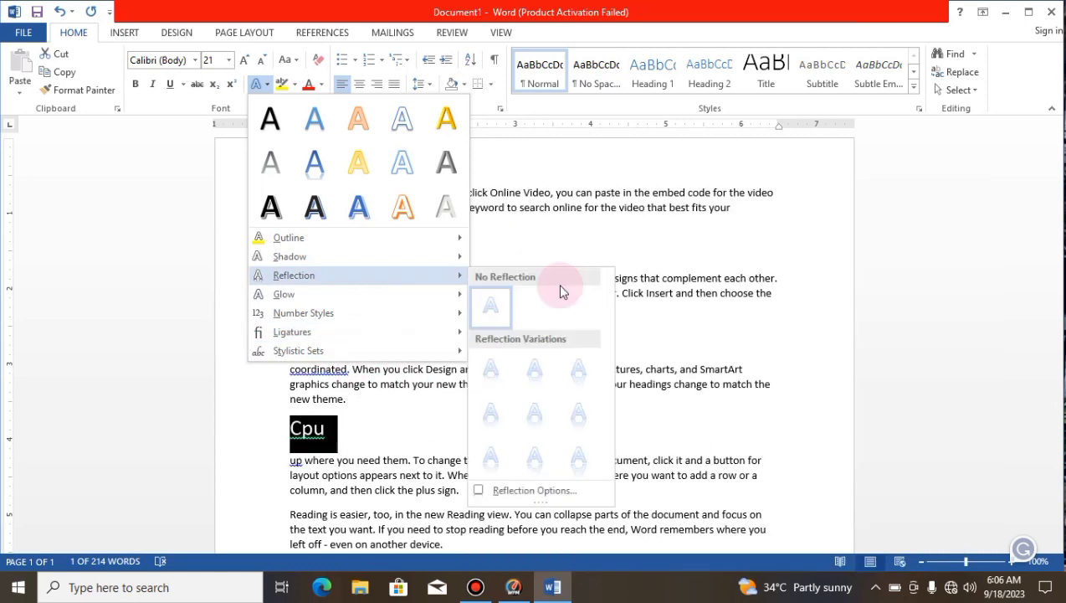
click(359, 207)
click(620, 316)
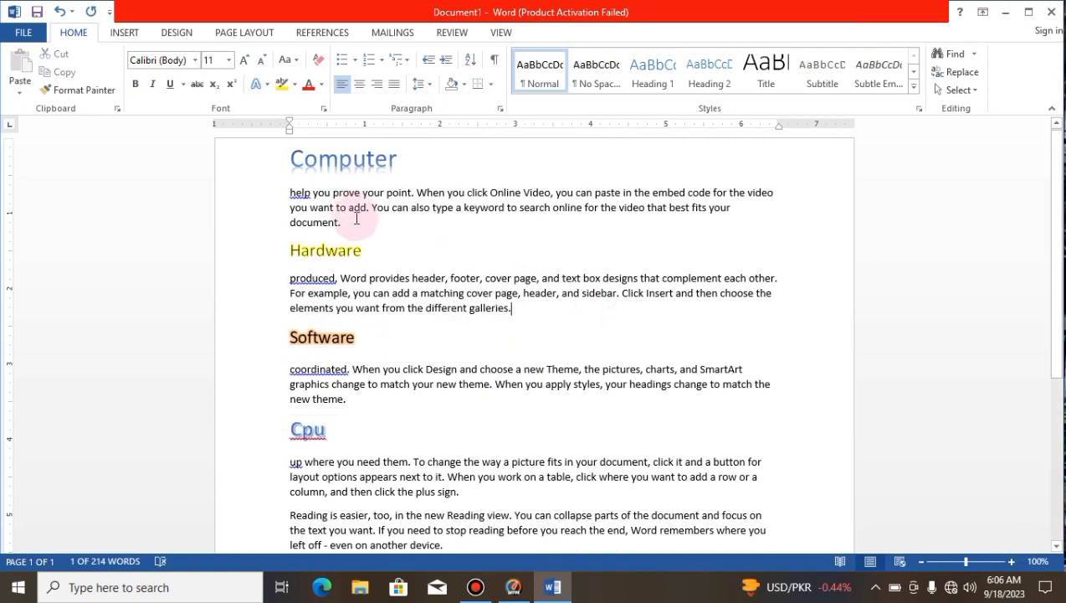
Step: Copy the "Computer" heading's formatting onto "matching cover page, header, and sidebar" in the Hardware paragraph with Format Painter
drag(429, 159, 281, 154)
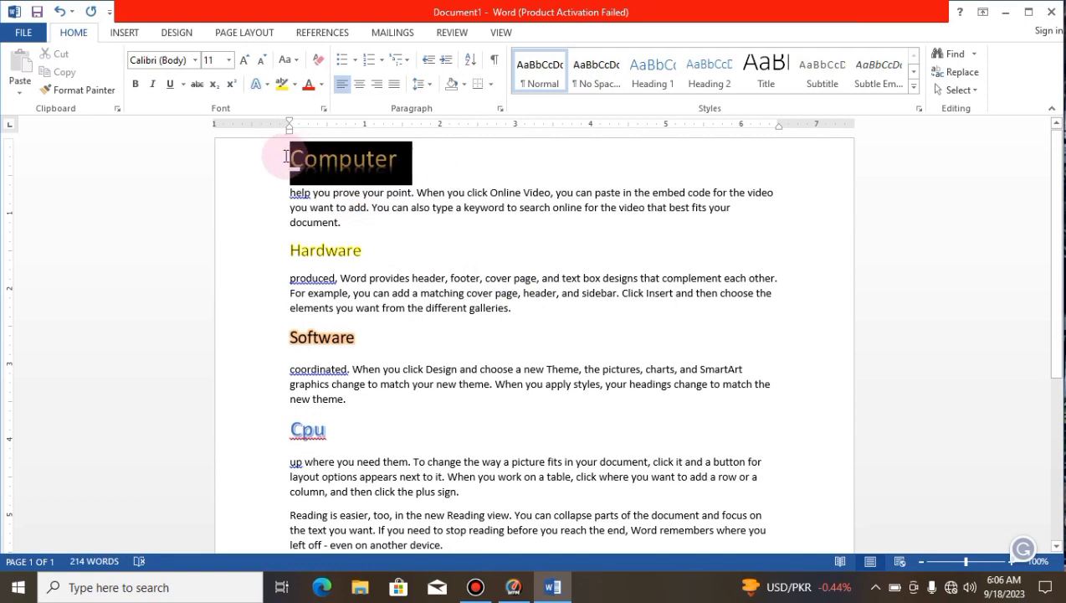
click(83, 89)
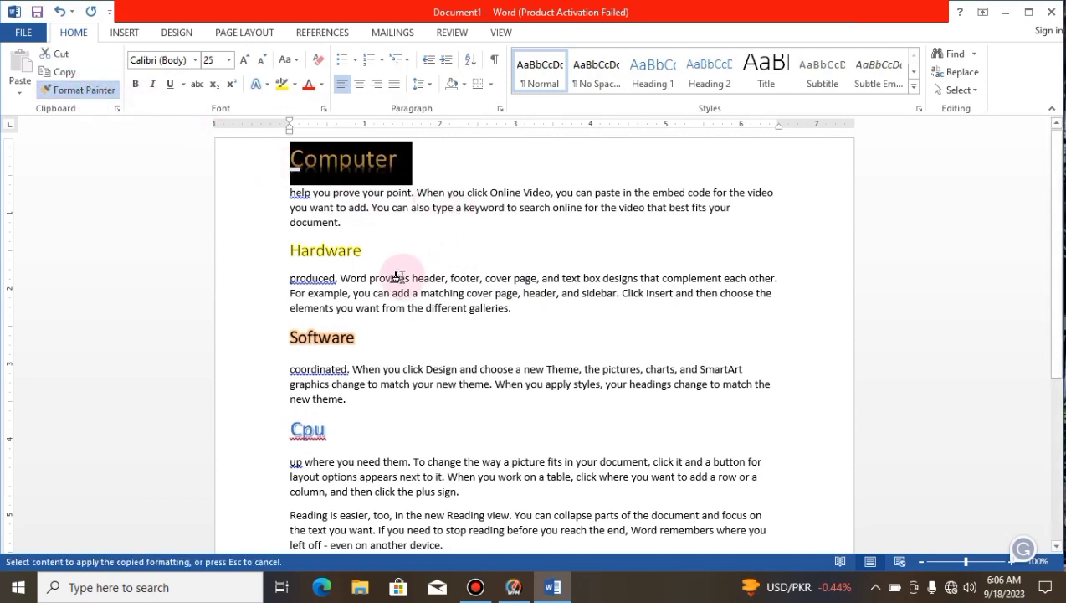
mouse_move(421, 293)
mouse_down()
mouse_move(646, 279)
mouse_move(617, 308)
mouse_move(618, 294)
mouse_up()
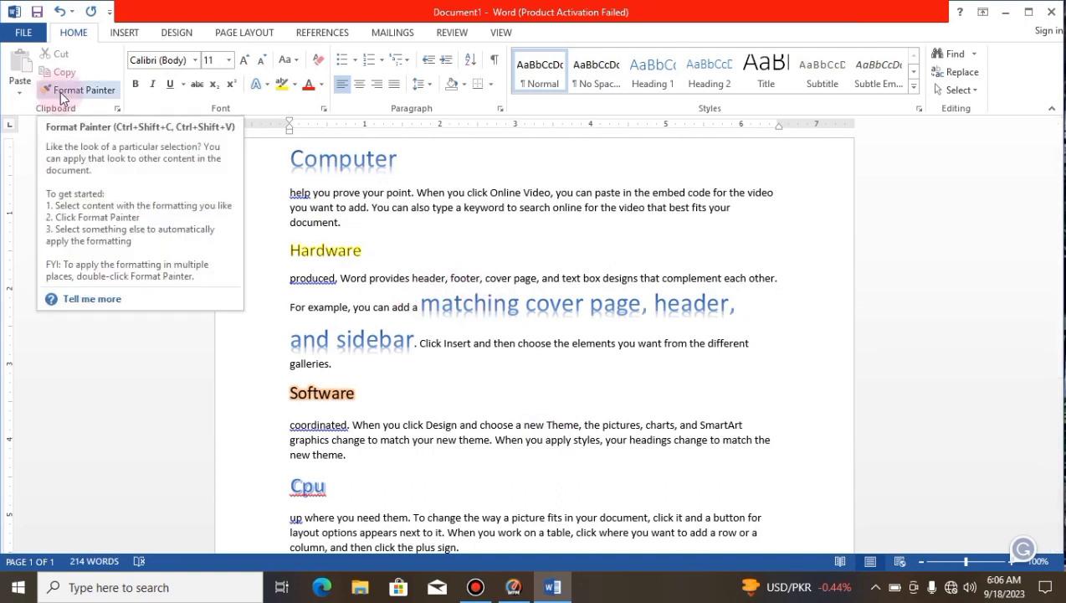
Step: Copy the formatting of "matching cover page, header," onto "Insert and then choose the elements you want from the different" using a locked Format Painter
drag(743, 304, 485, 311)
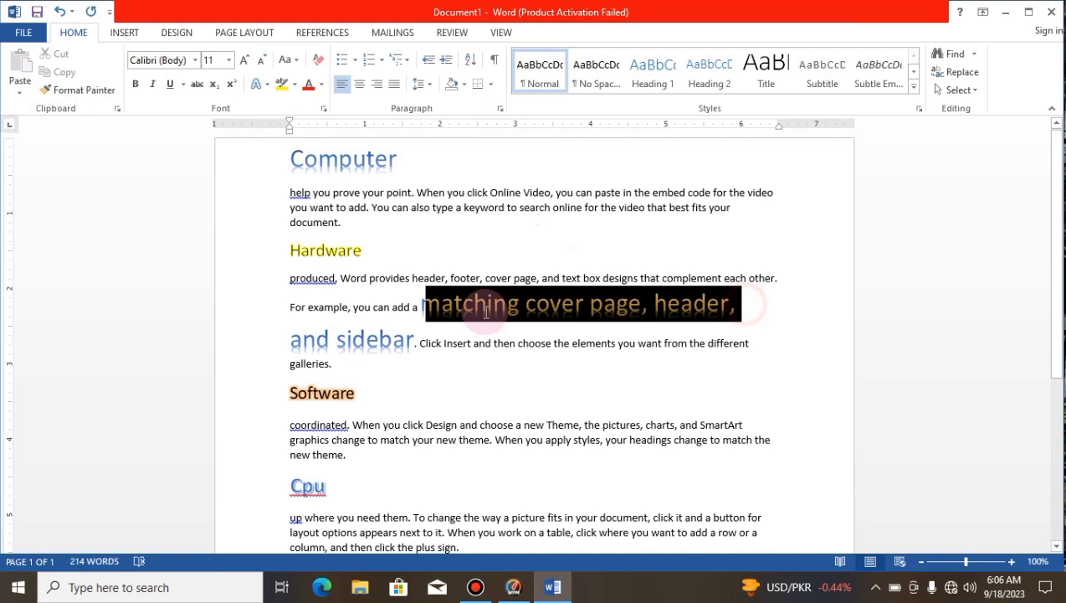
click(99, 87)
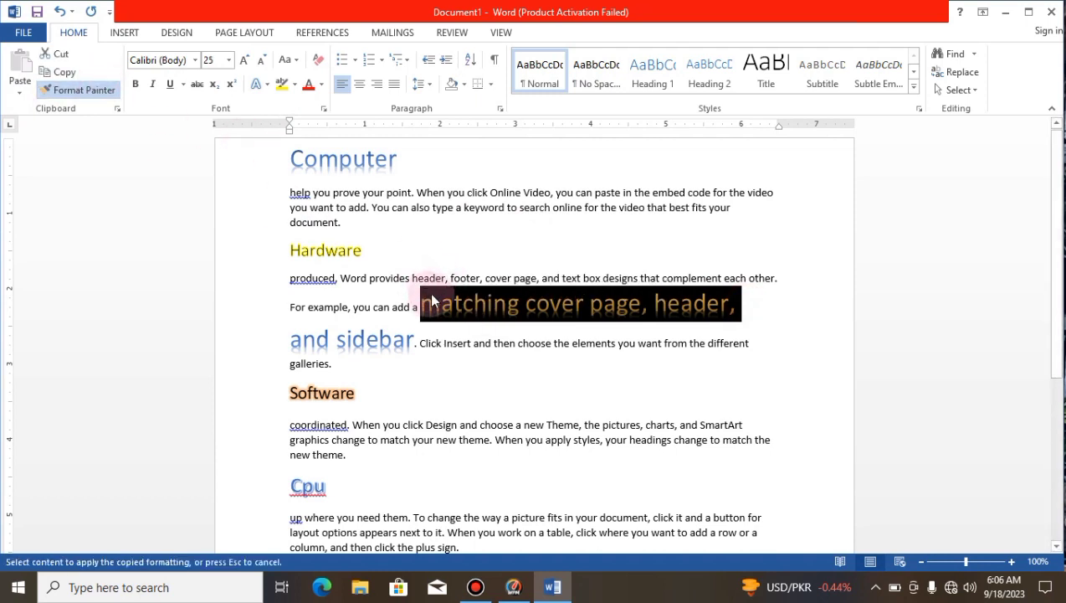
mouse_move(756, 299)
mouse_down()
mouse_move(522, 323)
mouse_move(452, 310)
mouse_up()
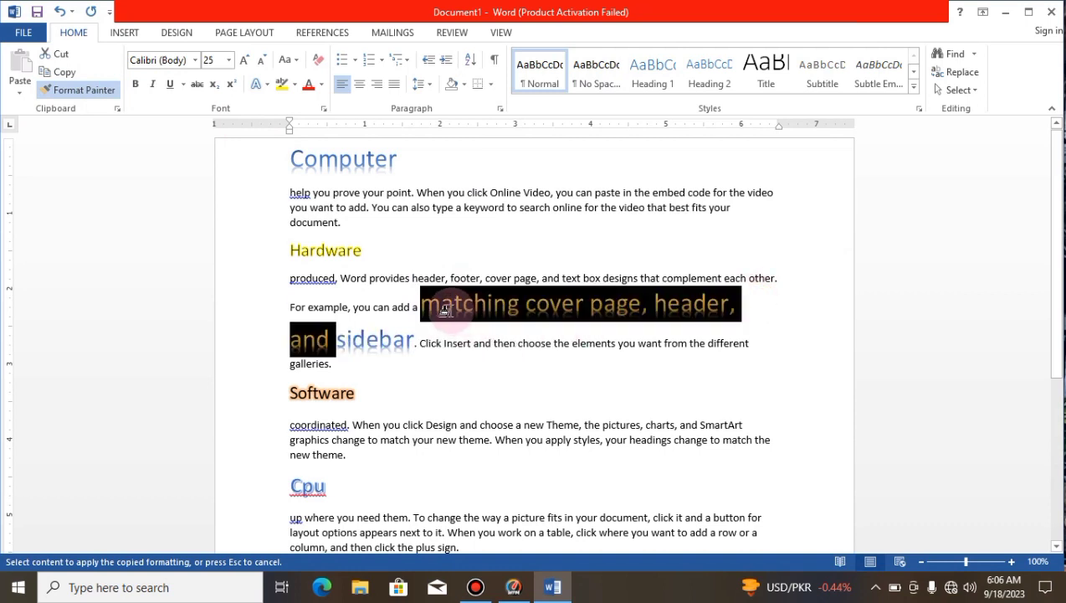
click(751, 342)
mouse_move(421, 303)
mouse_down()
mouse_move(697, 297)
mouse_move(762, 333)
mouse_move(456, 356)
mouse_up()
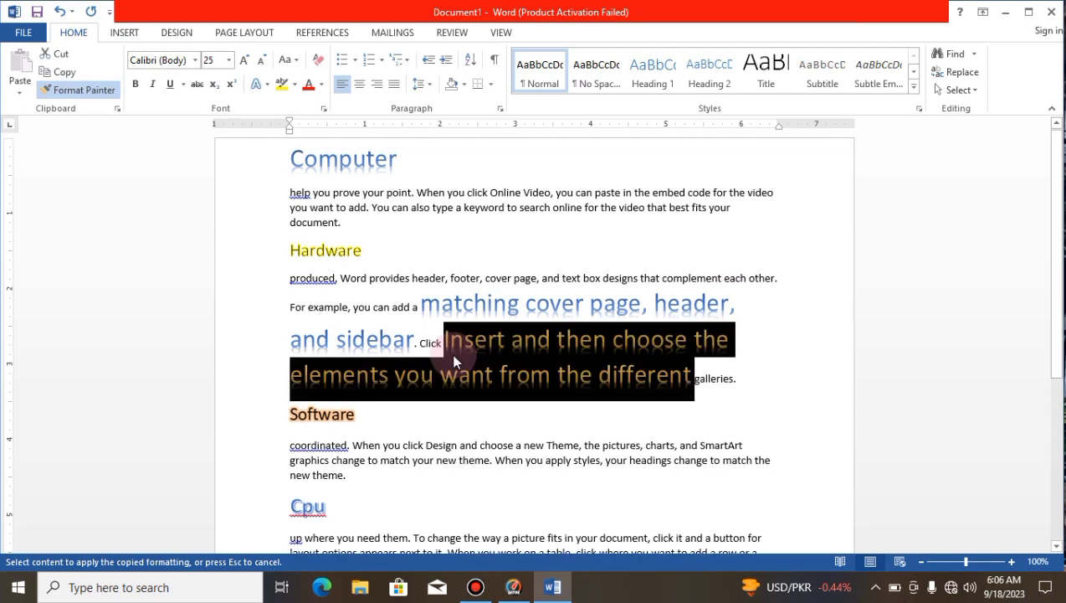
click(715, 360)
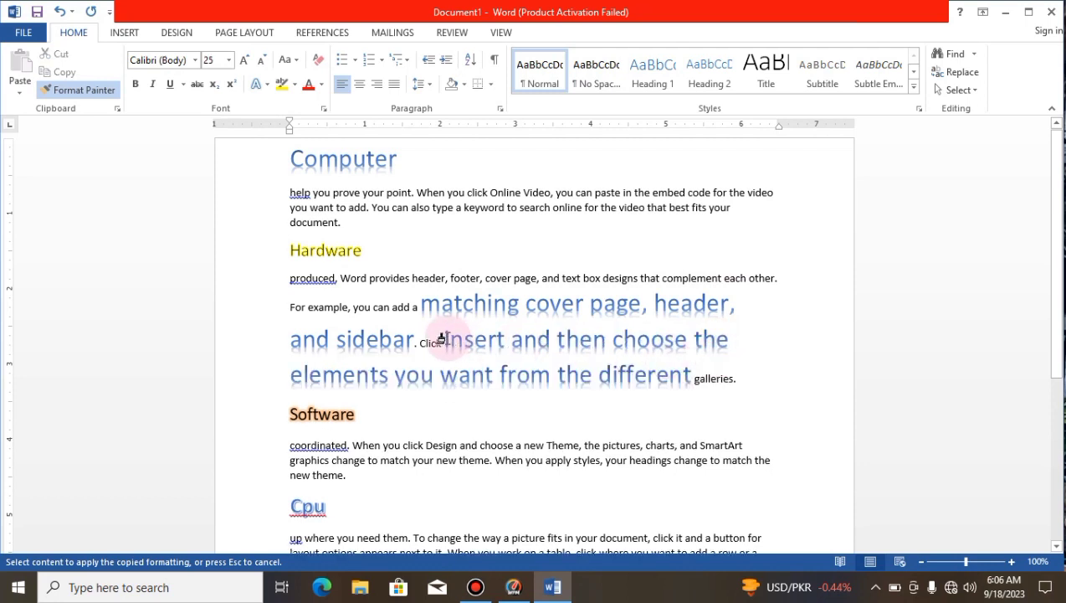
Step: Apply the same copied formatting to the word "complement" in the Hardware paragraph
click(83, 89)
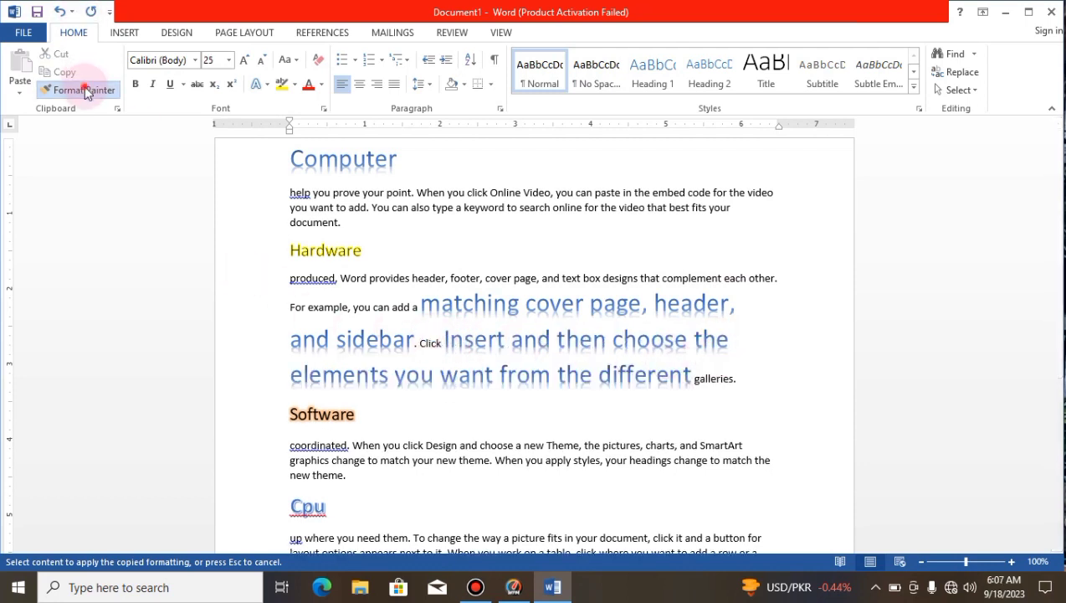
drag(417, 303, 739, 310)
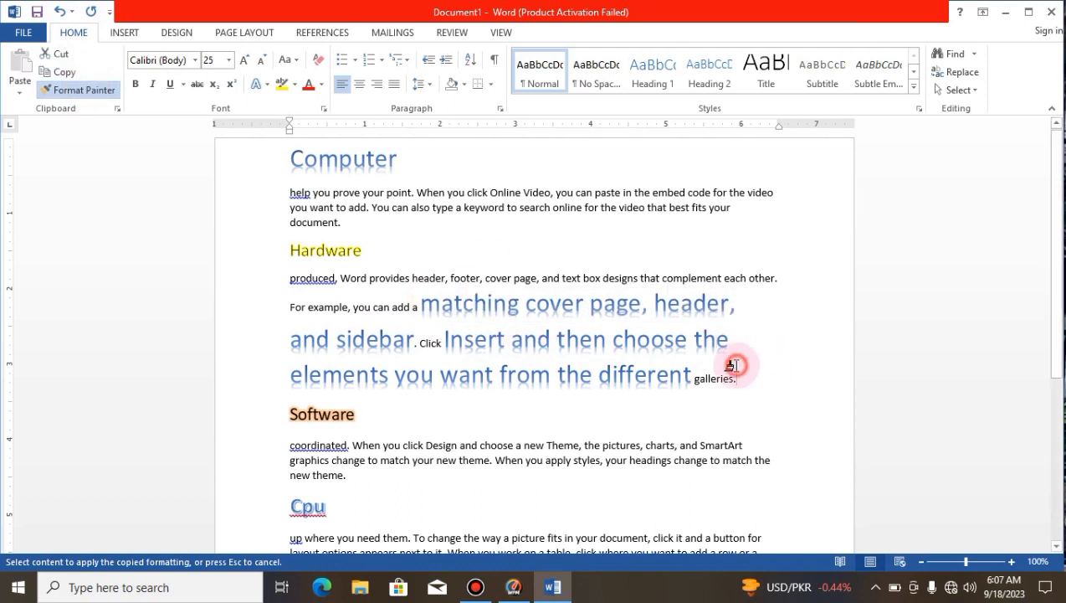
mouse_move(731, 355)
mouse_down()
mouse_move(637, 339)
mouse_move(448, 339)
mouse_up()
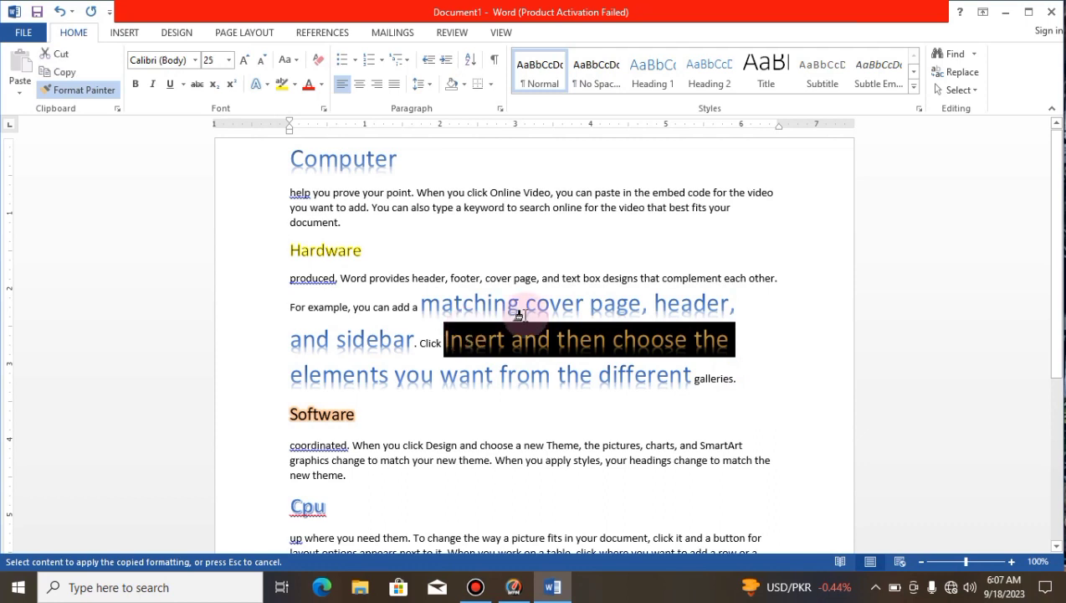
click(703, 277)
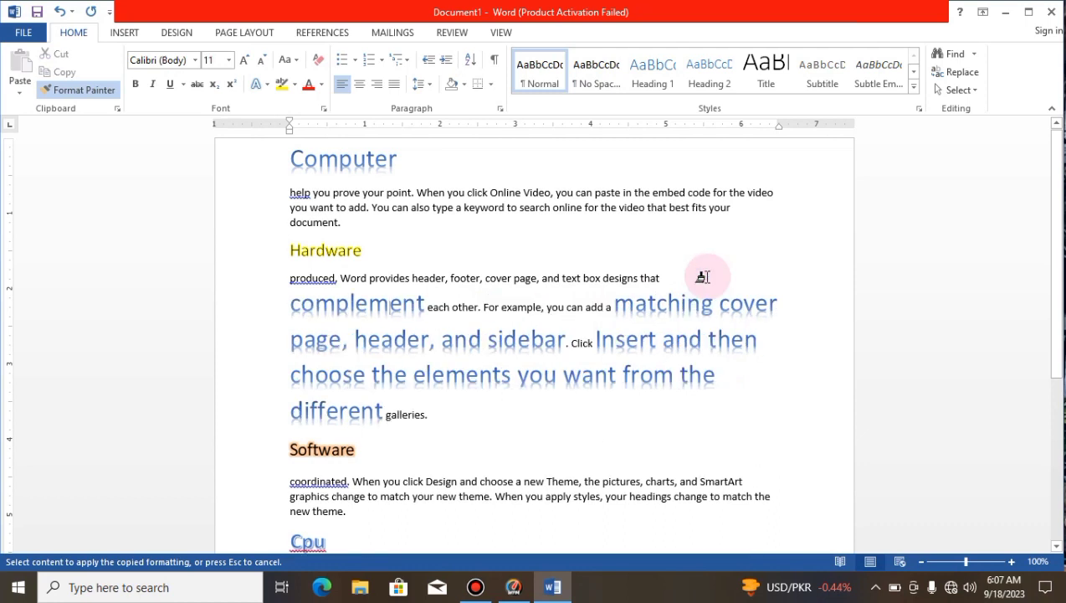
key(Return)
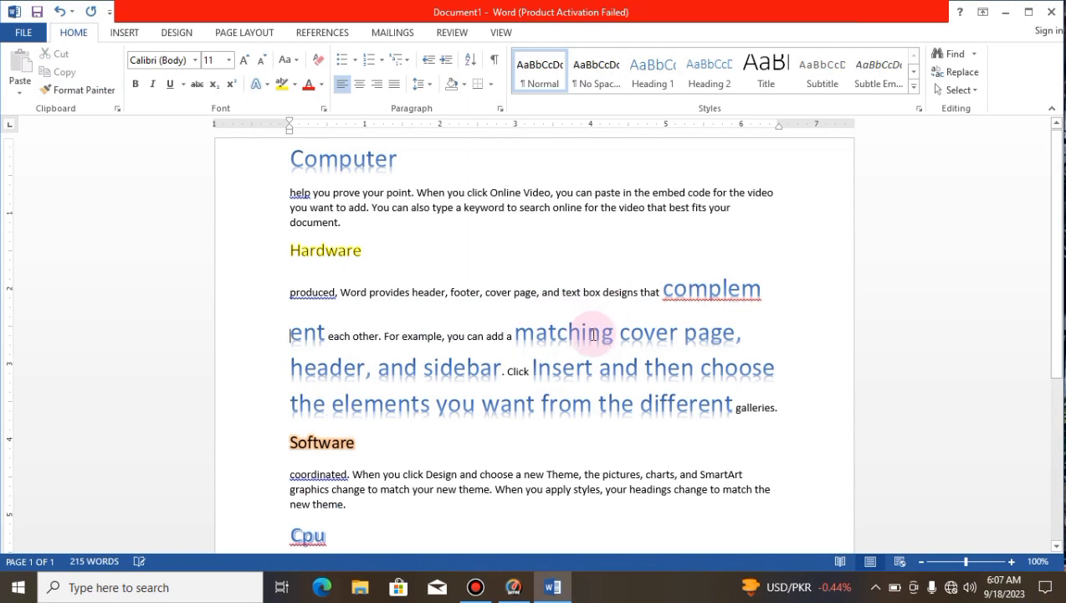
key(BackSpace)
drag(355, 339, 636, 347)
Step: Copy the "Computer" heading's formatting onto the Hardware paragraph line with "page, header, and sidebar. Click Insert and then" using Format Painter
click(226, 174)
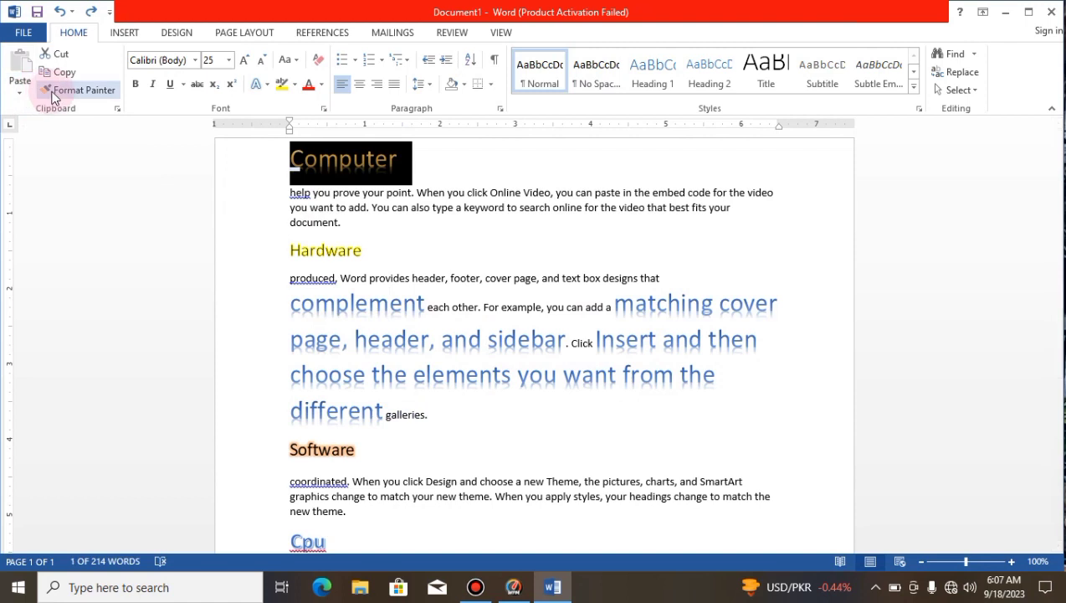
click(53, 94)
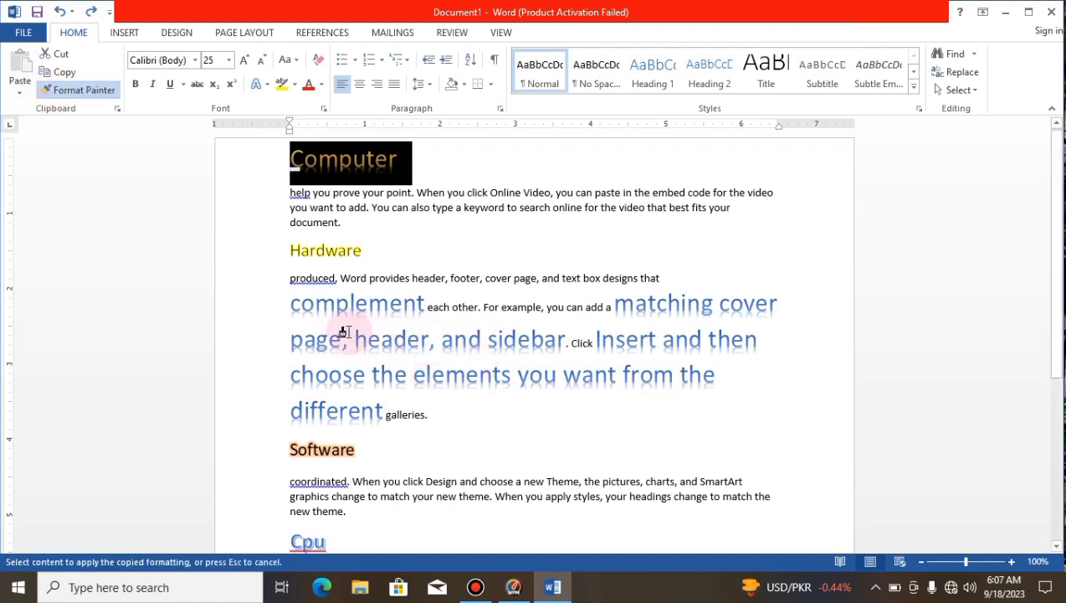
mouse_move(293, 332)
mouse_down()
mouse_move(705, 316)
mouse_move(708, 333)
mouse_up()
click(868, 366)
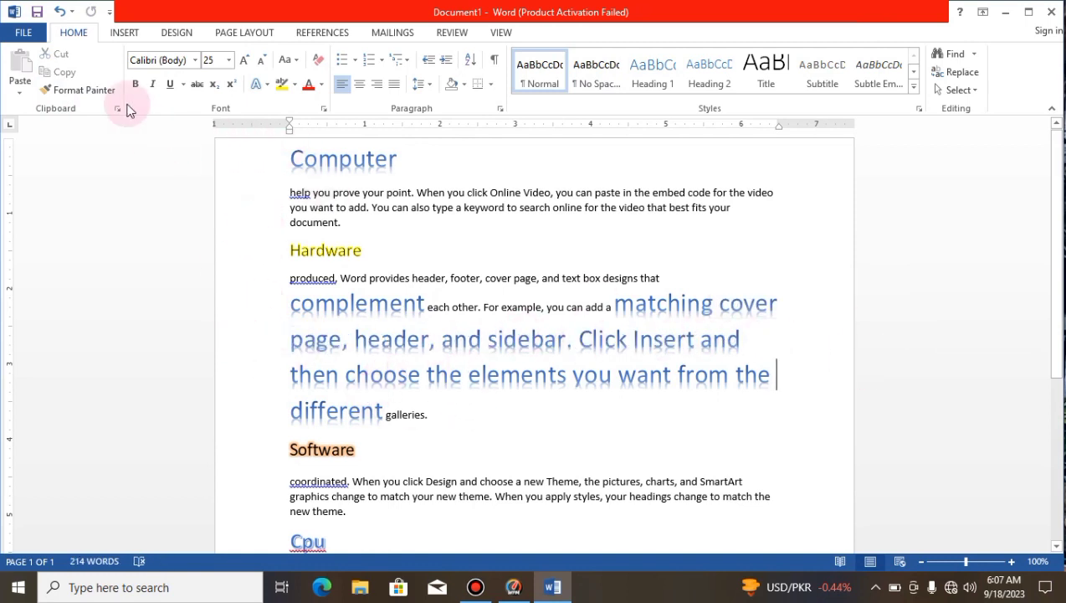
Step: Change the "Computer" heading's font to Bahnschrift SemiBold
click(194, 61)
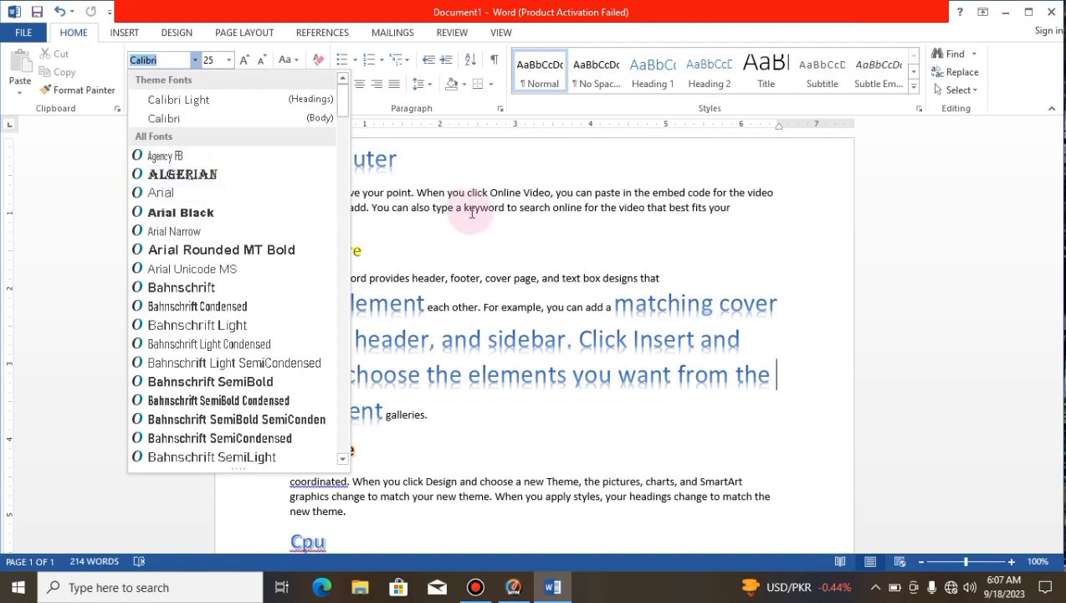
key(Escape)
click(267, 156)
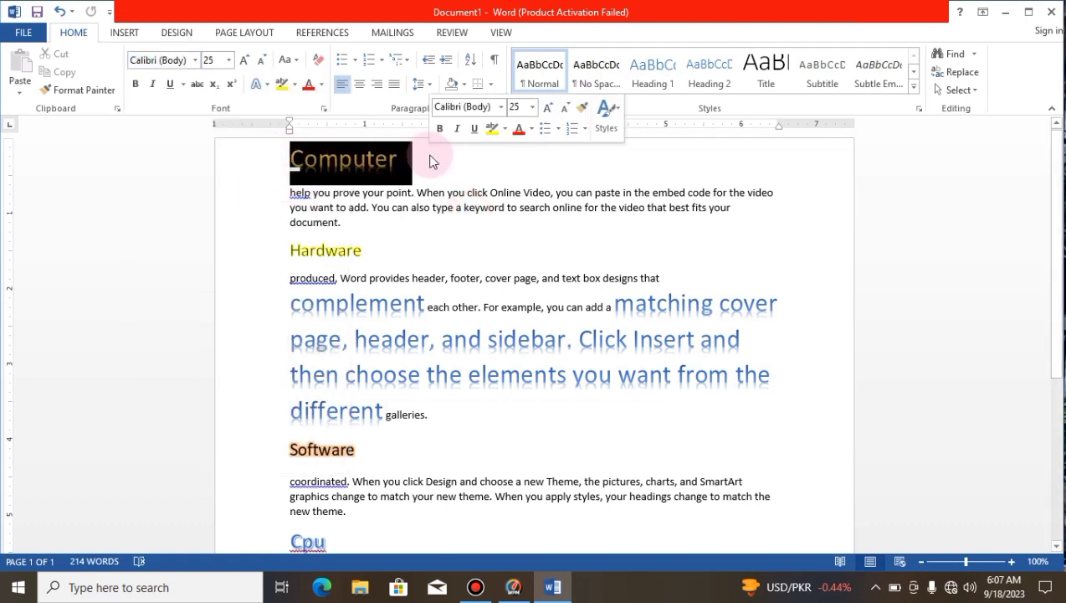
click(195, 61)
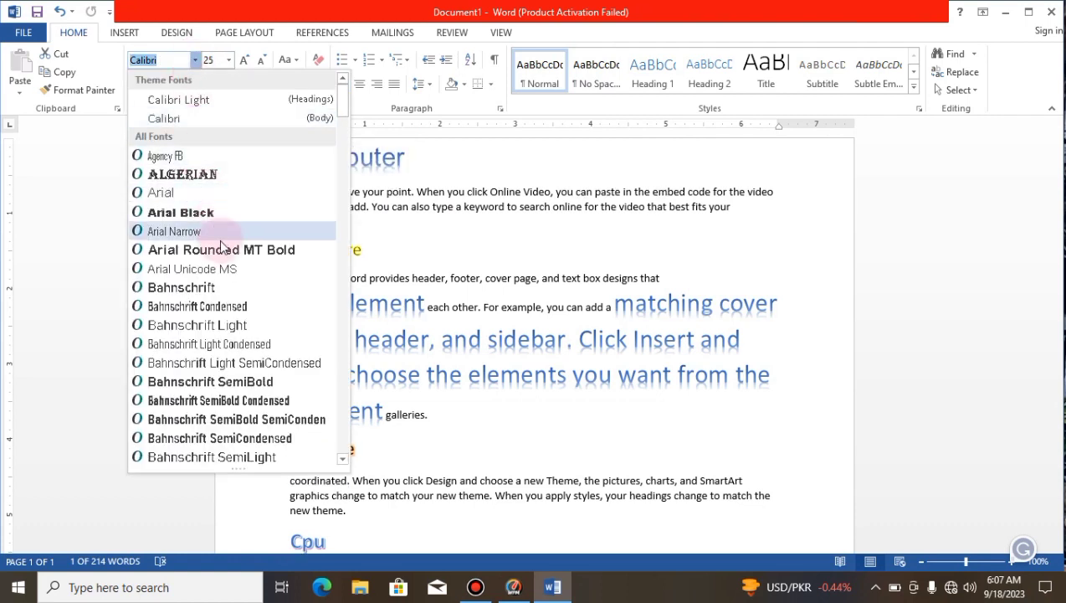
click(237, 381)
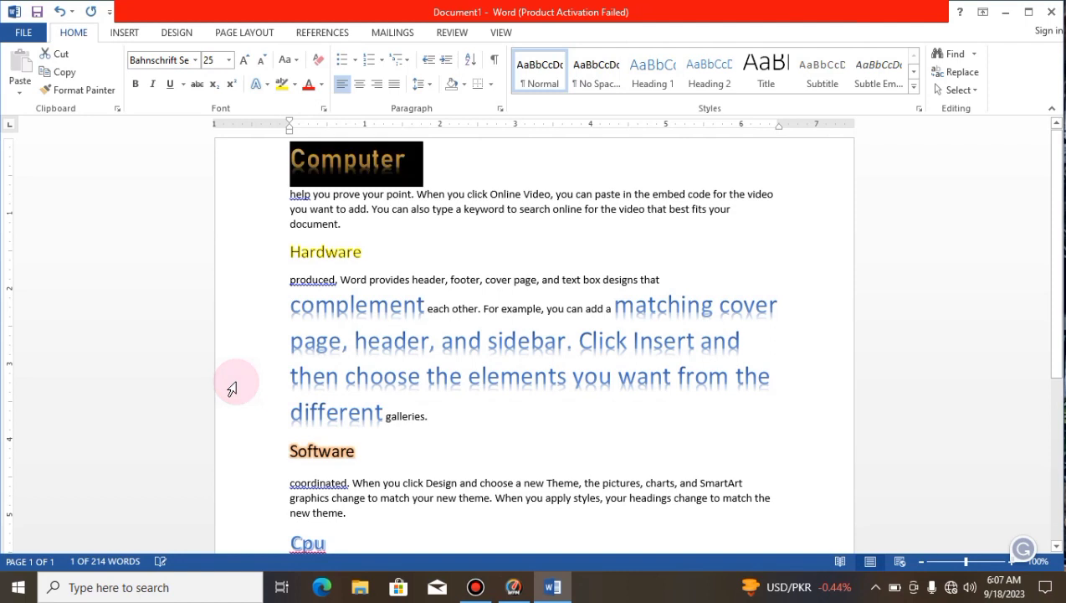
click(395, 304)
Step: Apply the unlisted font name "New roman time" to the "Hardware" heading and accept it as the current font
drag(366, 250, 266, 250)
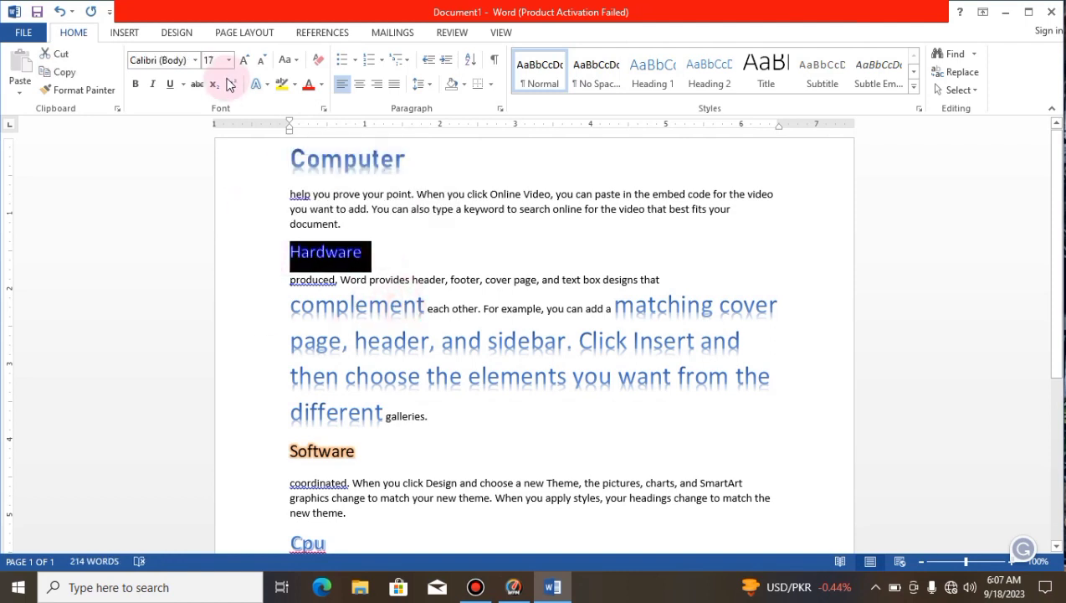
click(186, 60)
key(BackSpace)
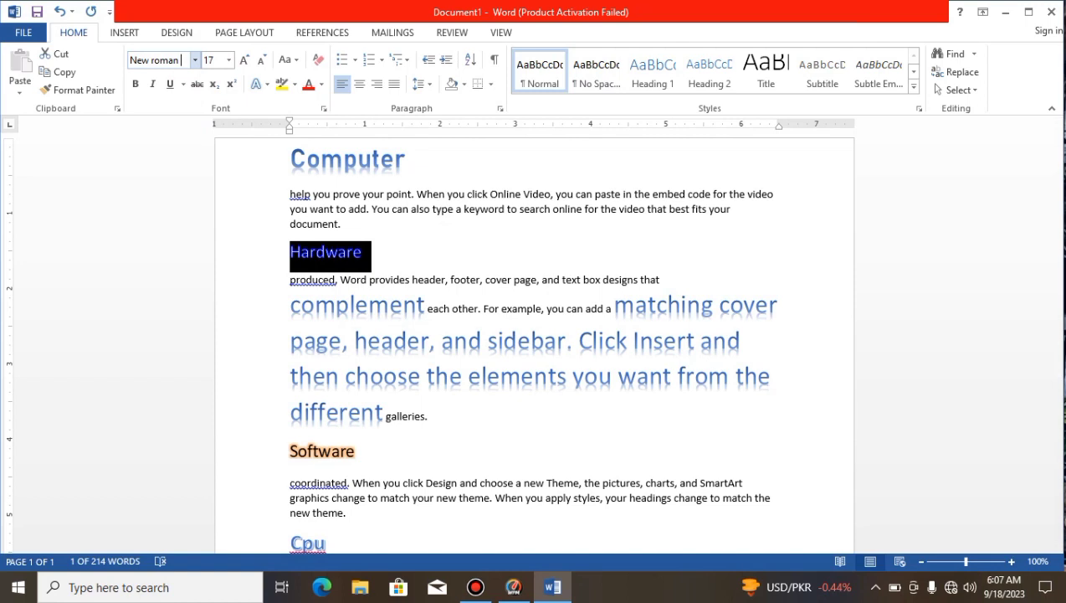
text(e)
click(165, 136)
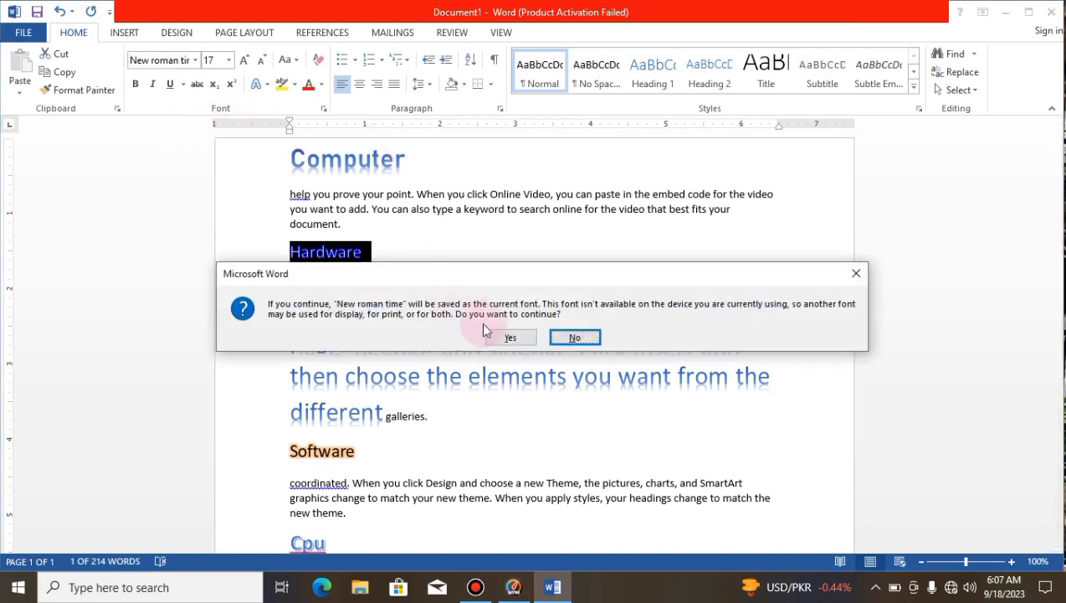
click(505, 338)
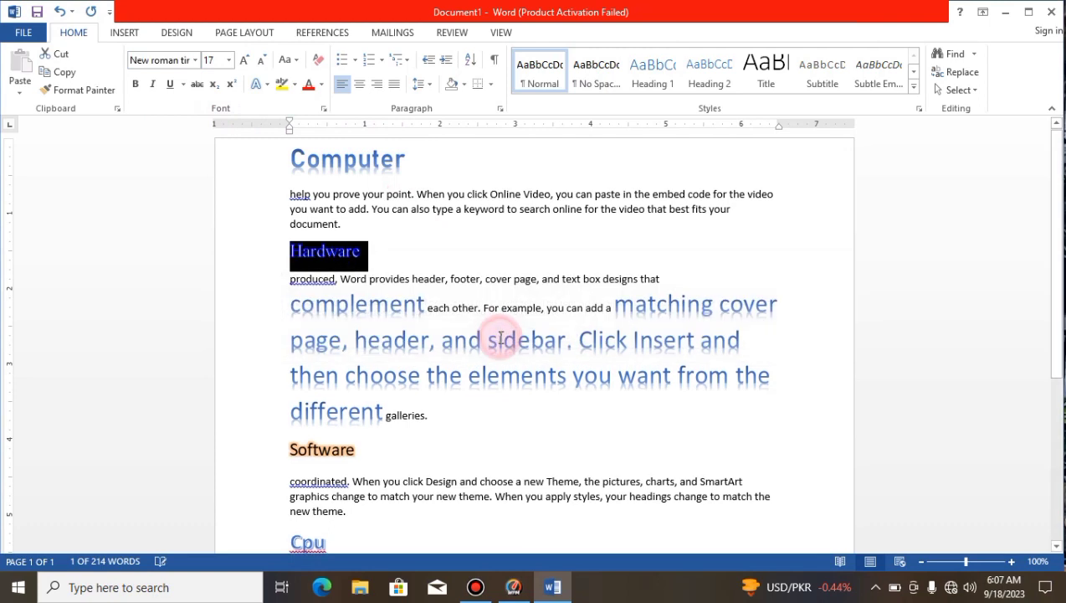
Step: Set the "Hardware" heading's font to Times New Roman
click(194, 60)
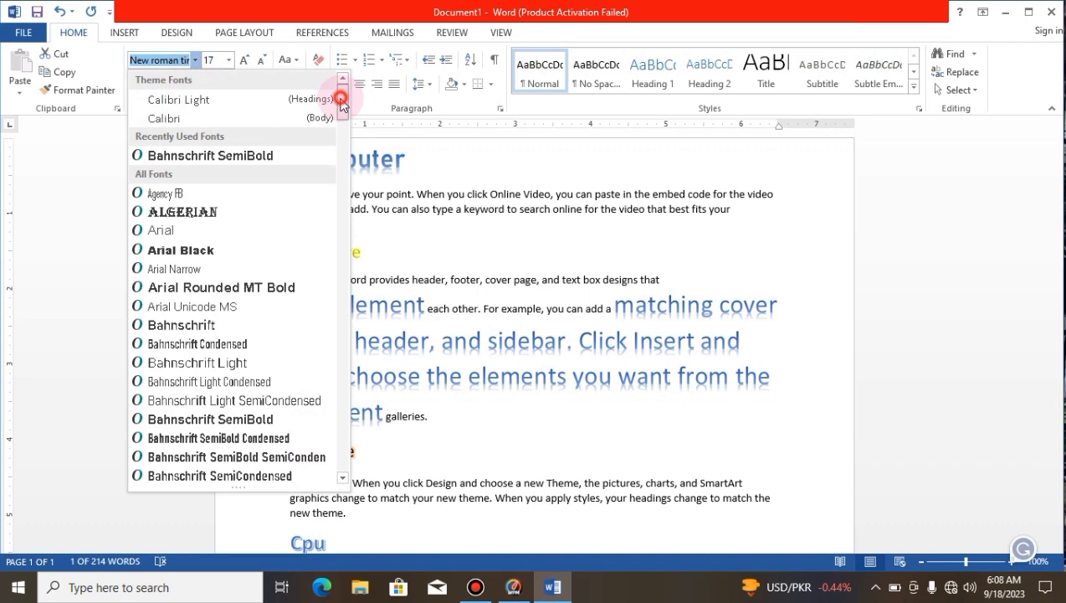
drag(341, 102, 341, 144)
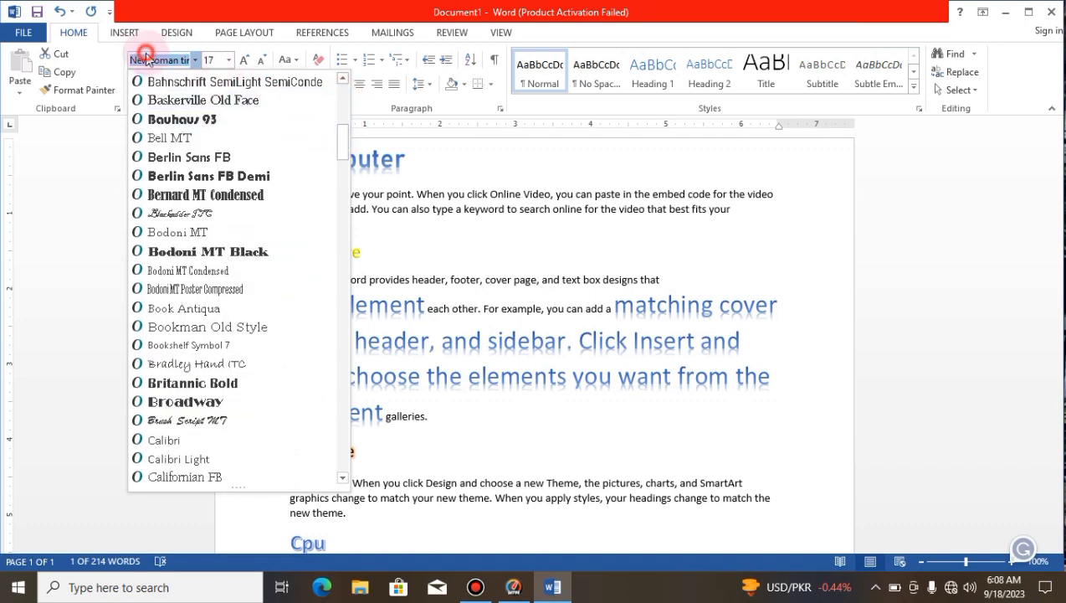
text(T)
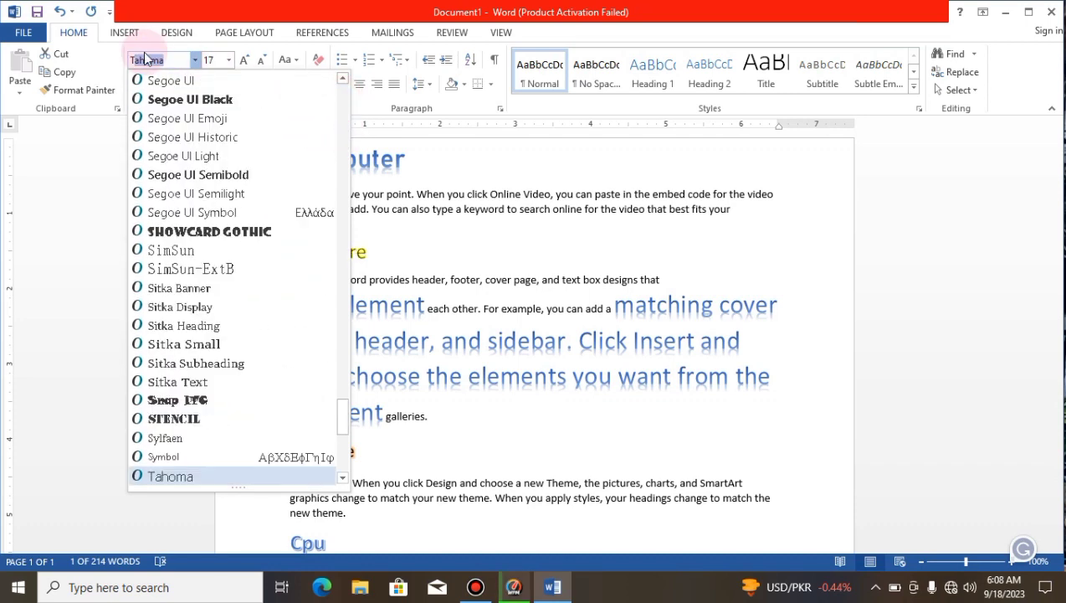
text(imes New Ro)
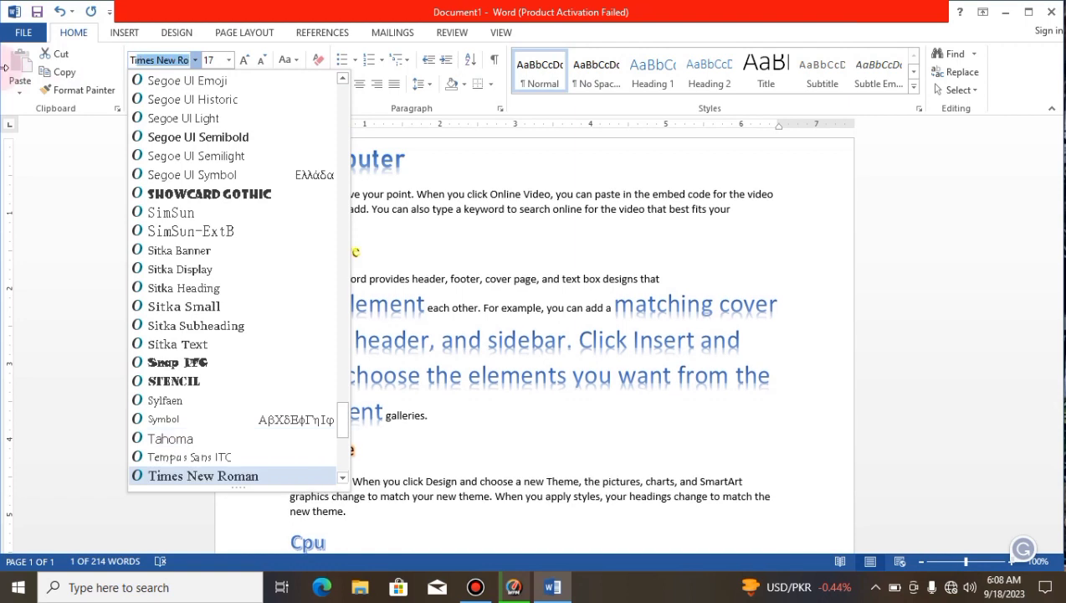
key(Return)
click(211, 209)
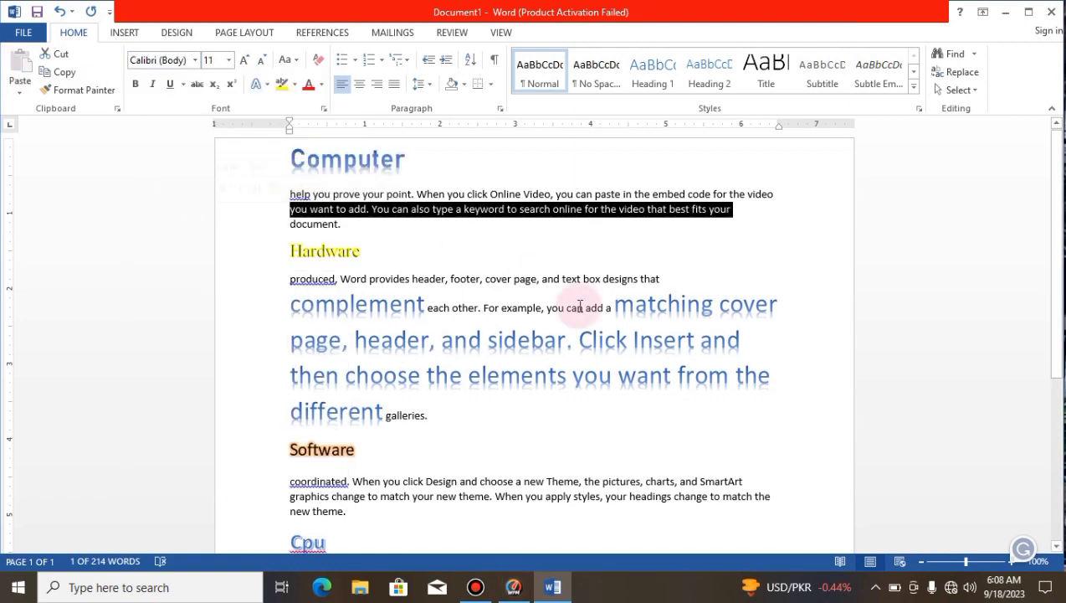
click(579, 339)
drag(299, 305, 700, 411)
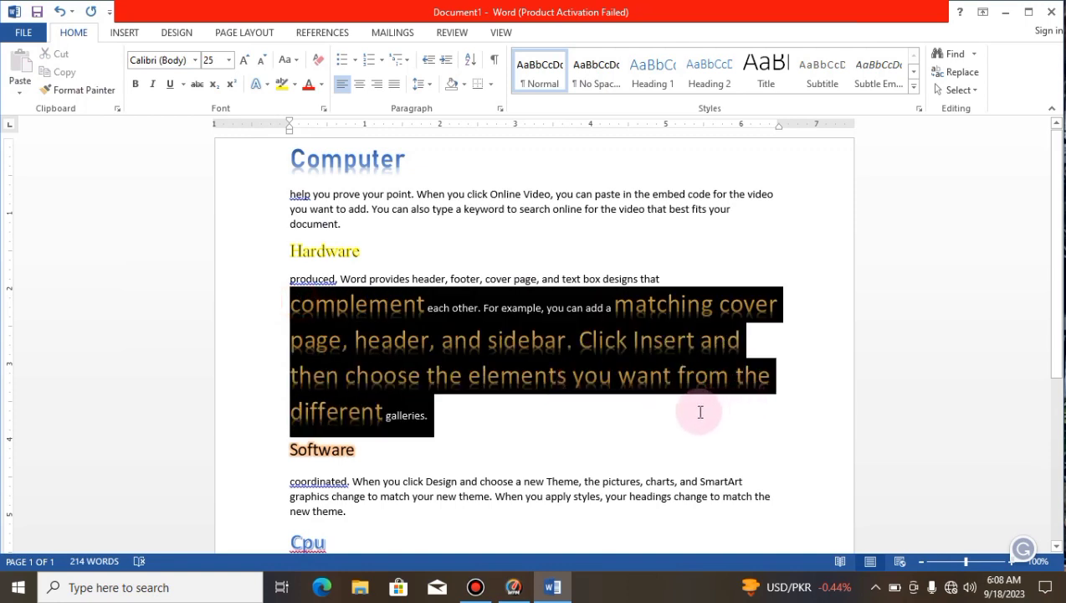
click(540, 435)
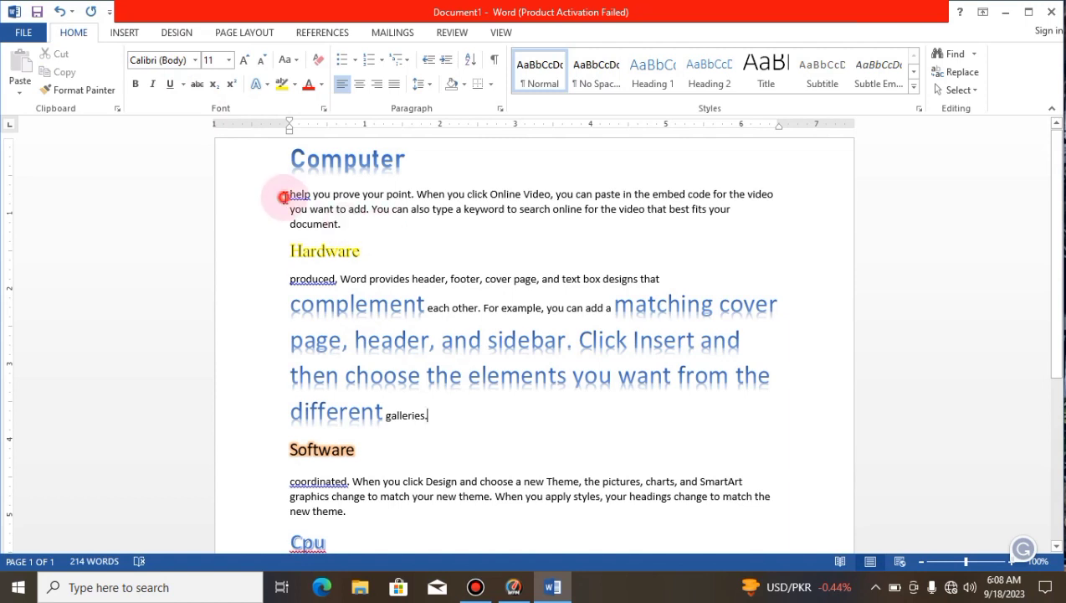
Step: Change the font of the paragraph below "Computer" and of the "Hardware" heading to Castellar
drag(285, 197, 629, 271)
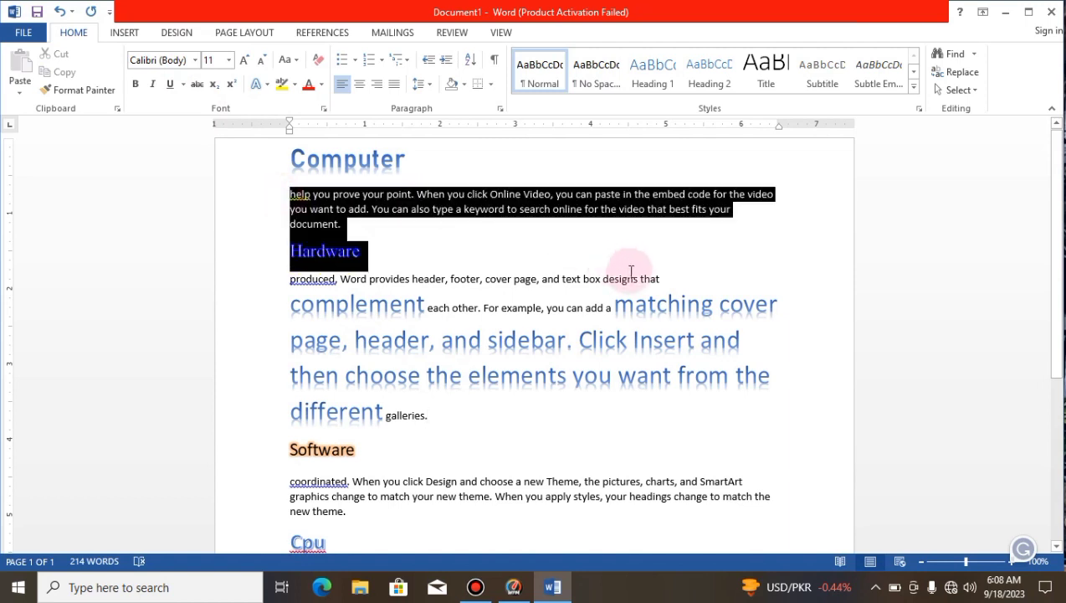
click(194, 60)
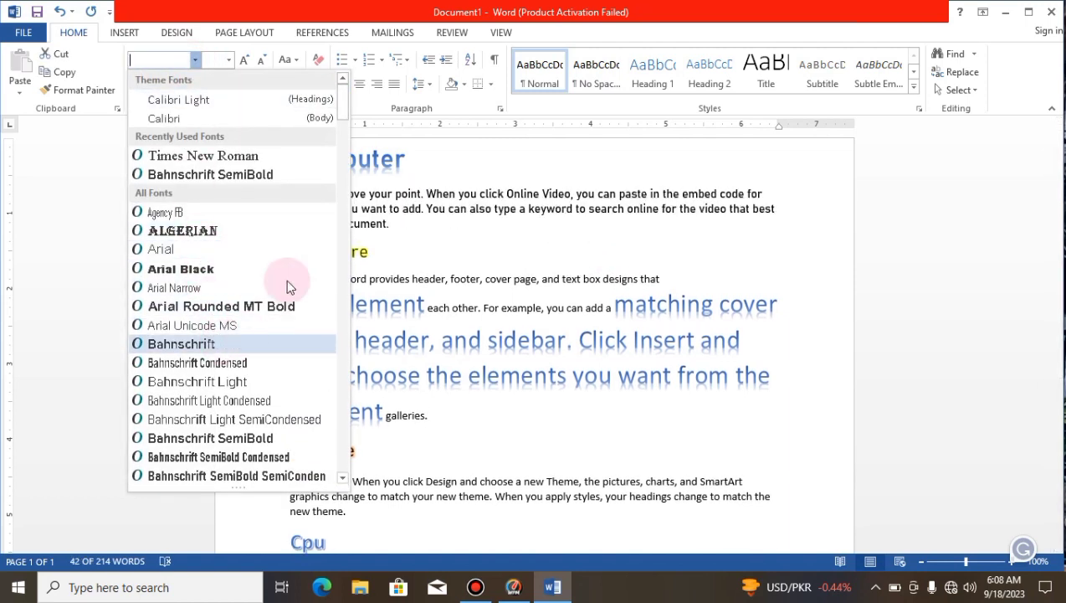
drag(342, 139, 338, 180)
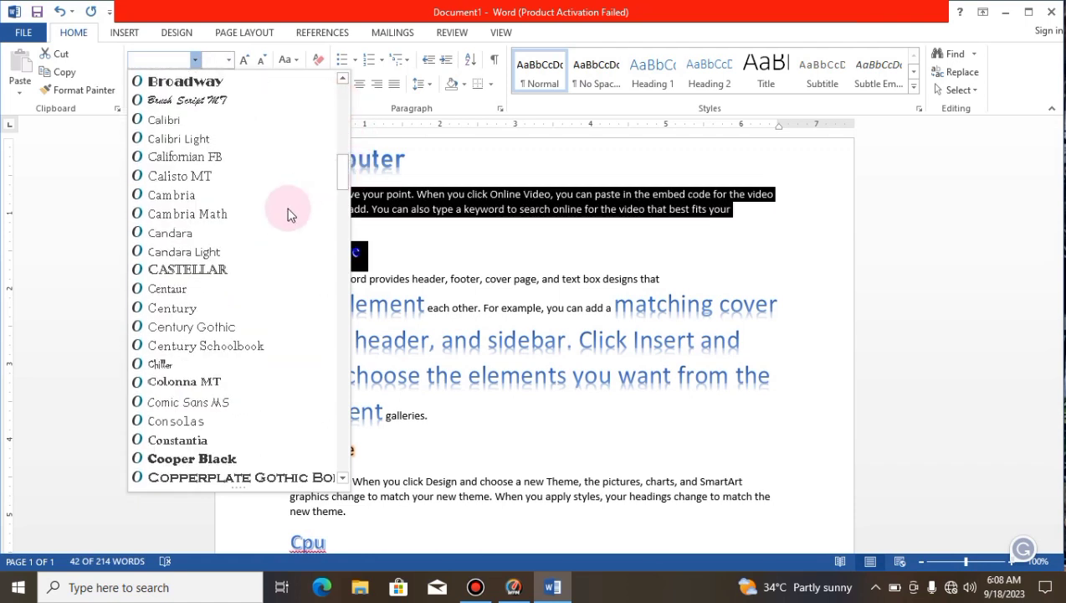
click(267, 269)
Step: Apply the All caps effect to the word "example" in the Hardware paragraph
click(505, 310)
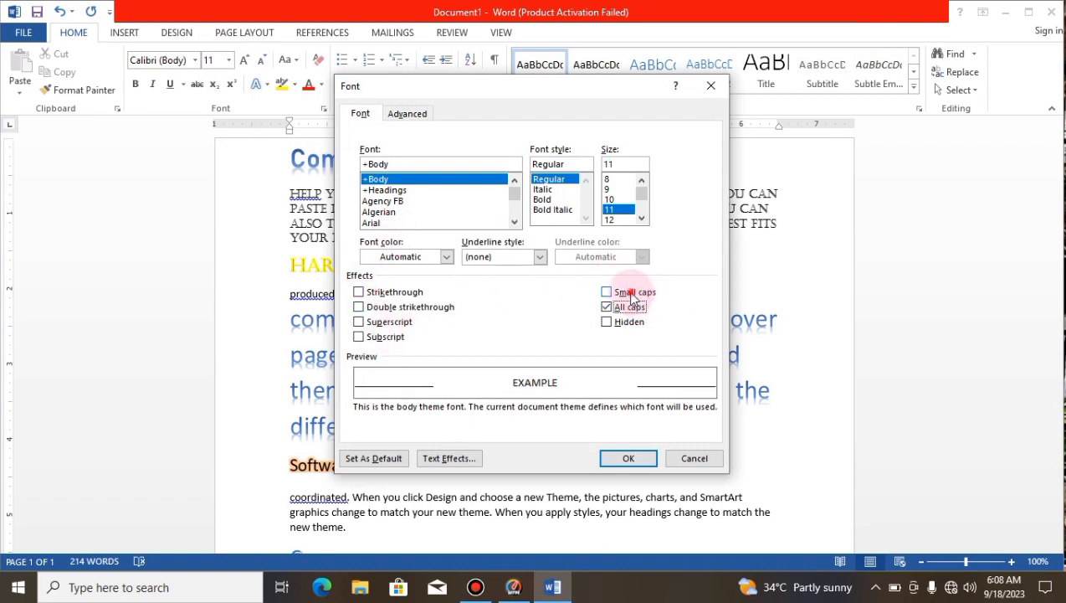
click(628, 457)
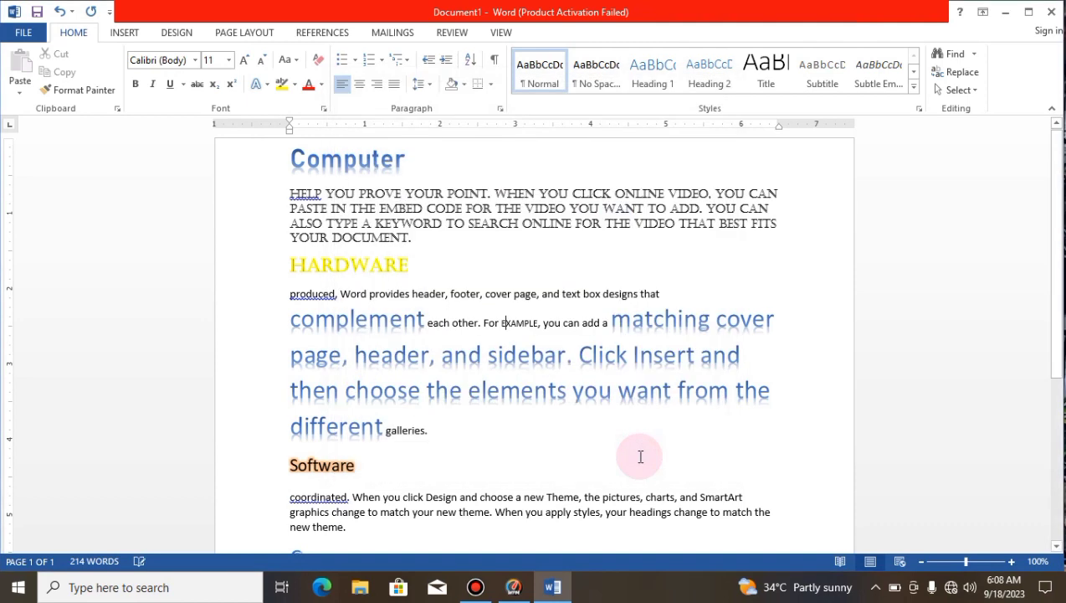
drag(428, 234, 290, 238)
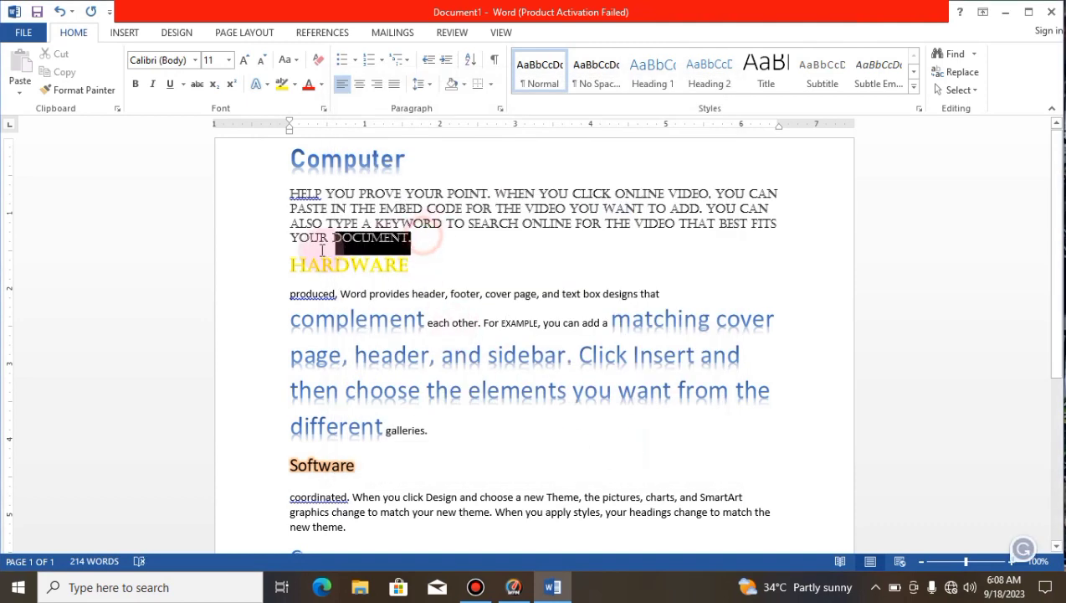
Step: Format the "Computer" heading with the Hidden font effect, and undo that change
drag(419, 159, 235, 147)
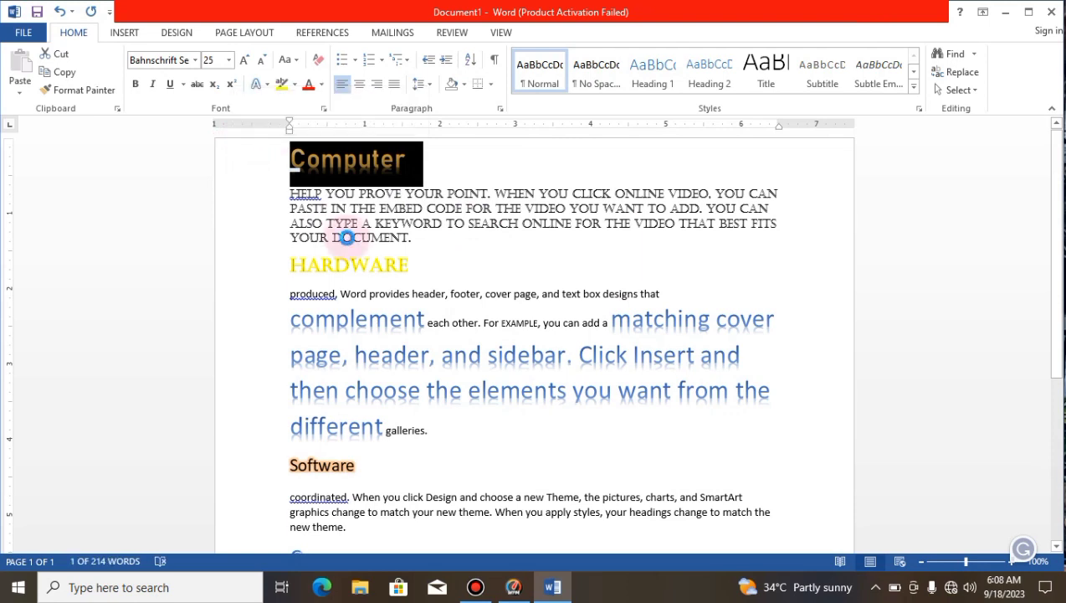
key(ctrl+d)
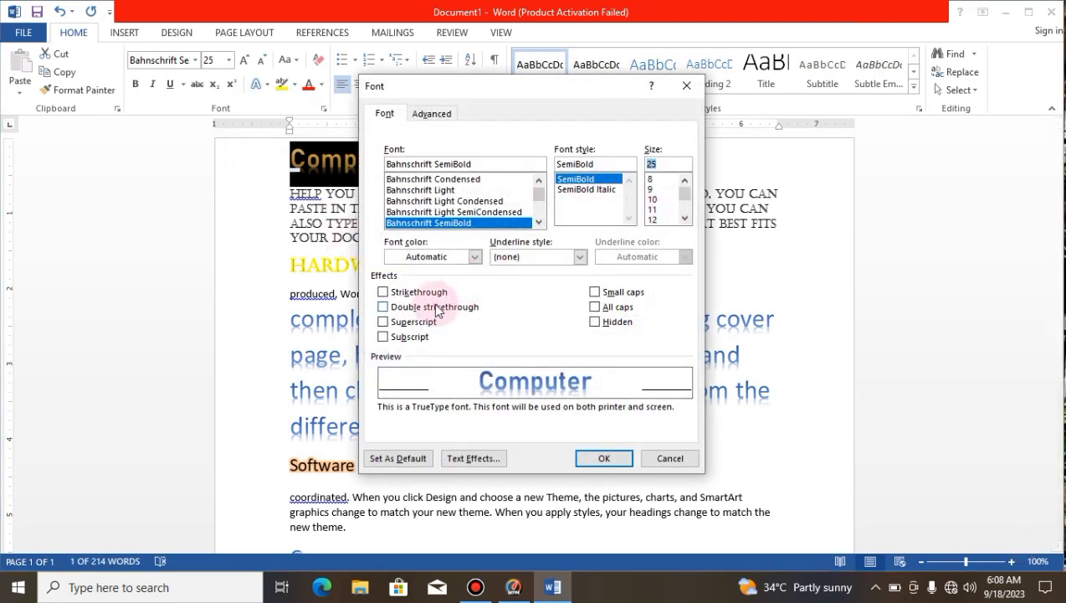
click(596, 323)
click(605, 458)
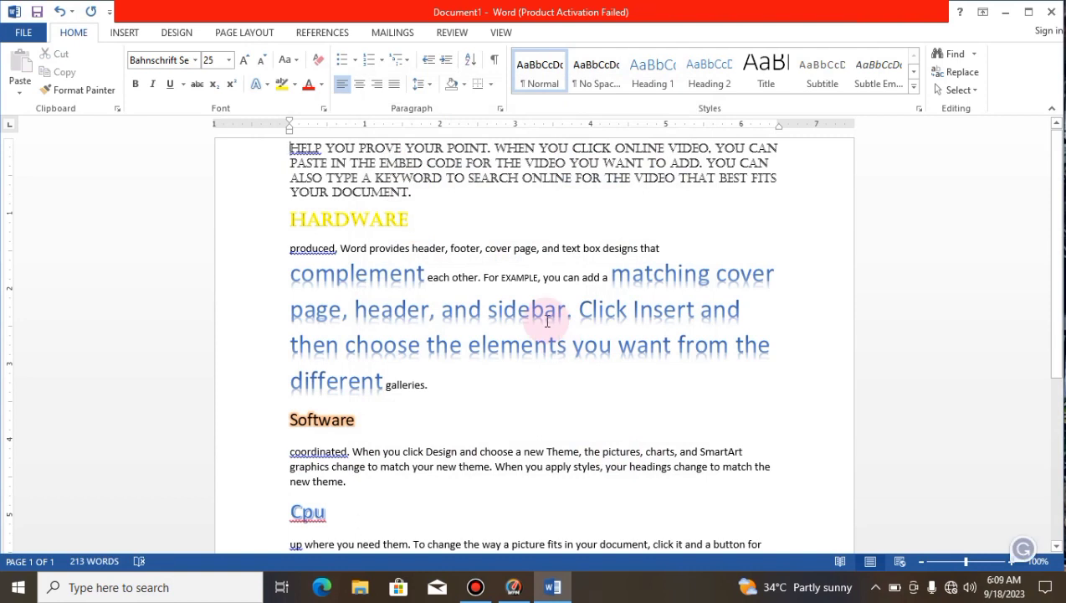
key(ctrl+z)
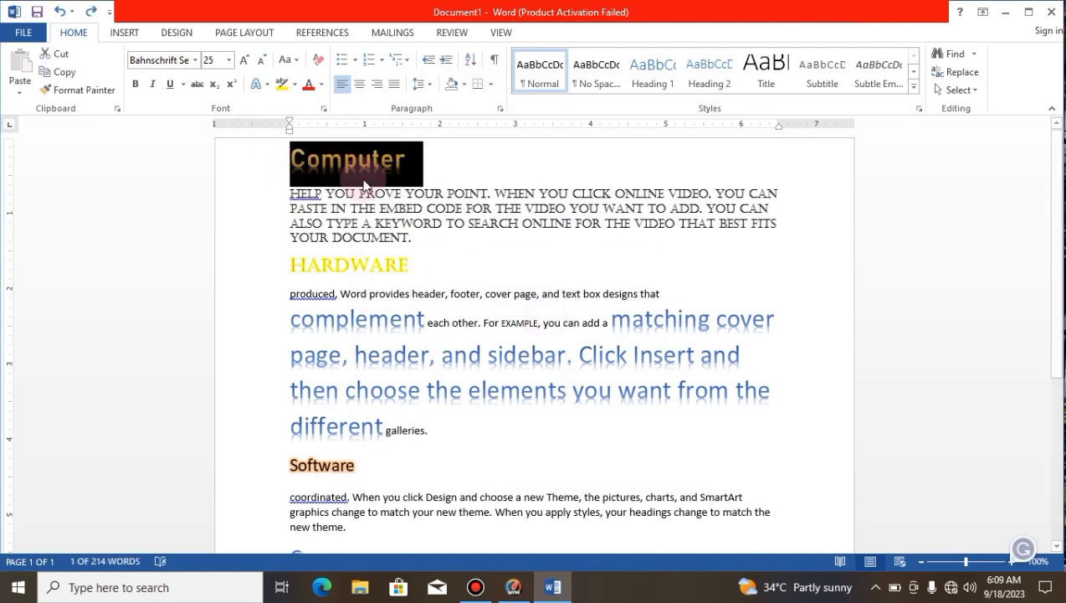
Step: Shrink the word "keyword" in the paragraph below "Computer" to font size 9
click(433, 224)
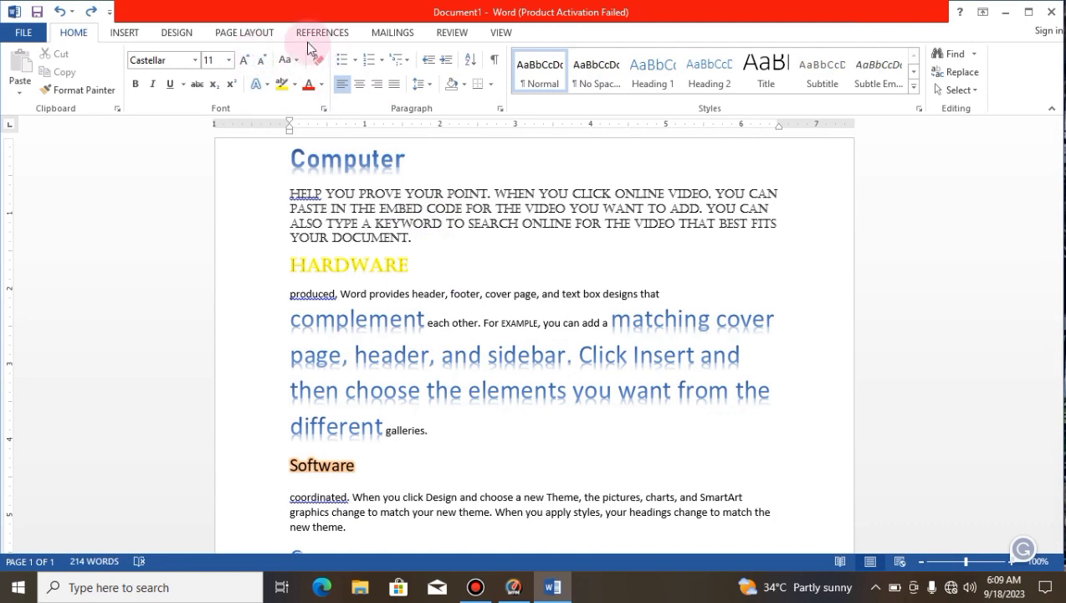
click(261, 61)
click(260, 61)
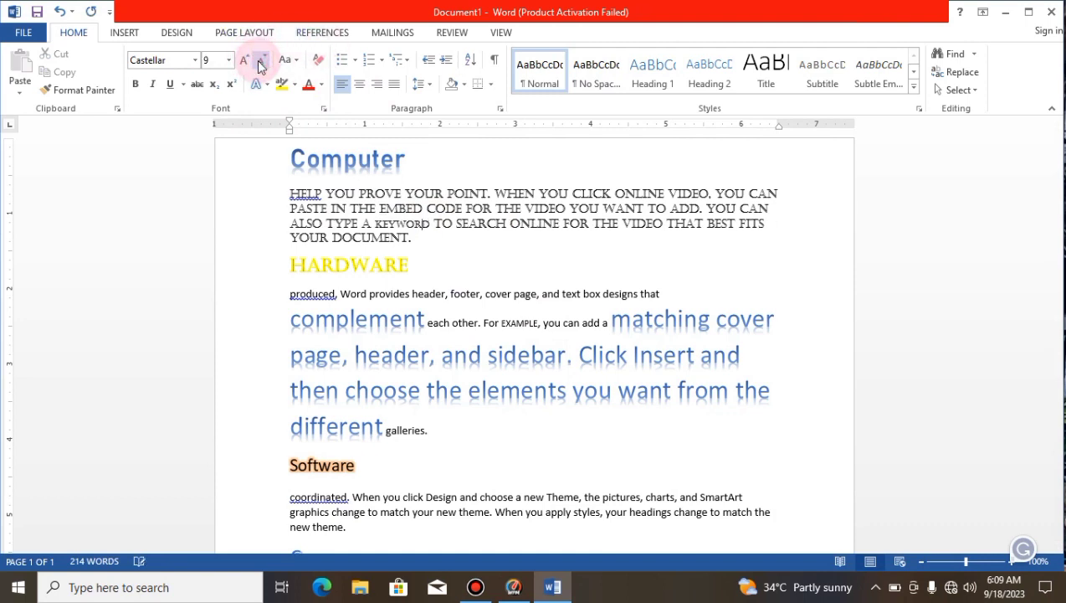
Step: Enlarge the "Computer" heading step by step to font size 140
click(282, 144)
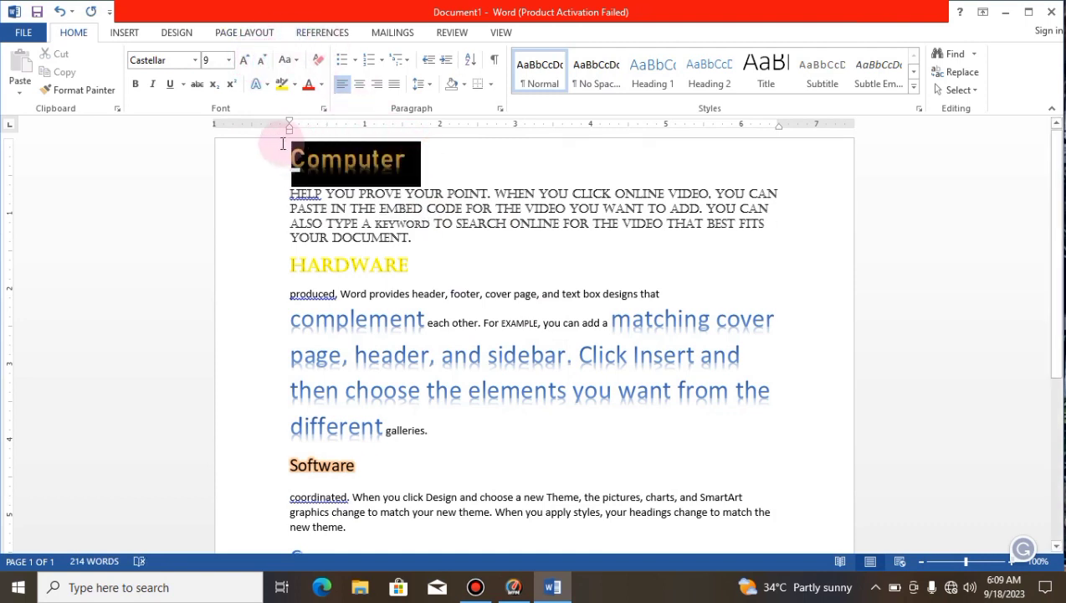
click(238, 61)
click(240, 61)
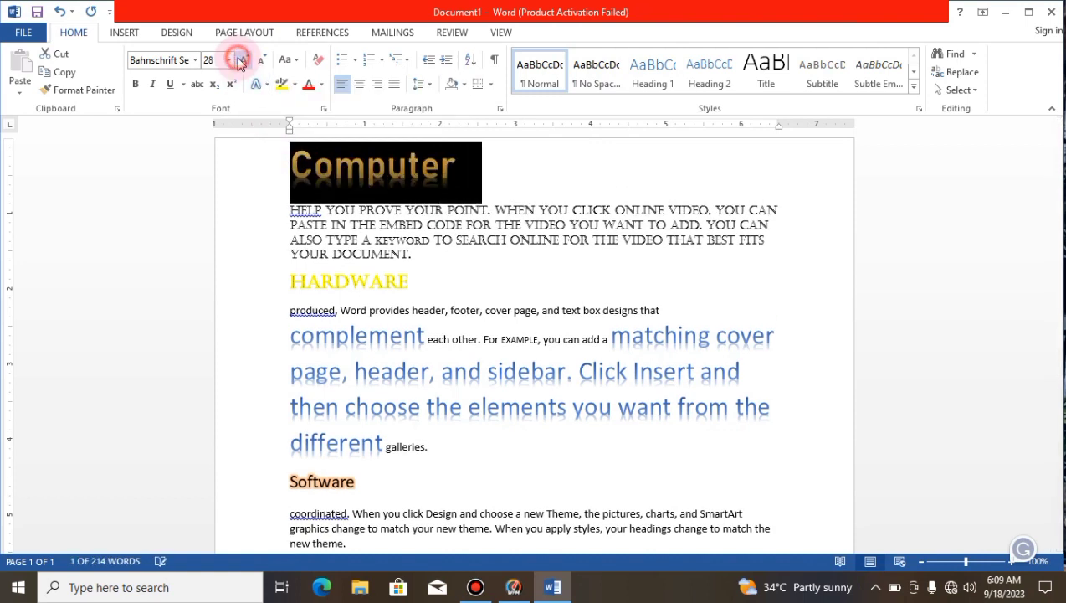
click(241, 61)
click(241, 61)
click(240, 61)
click(240, 61)
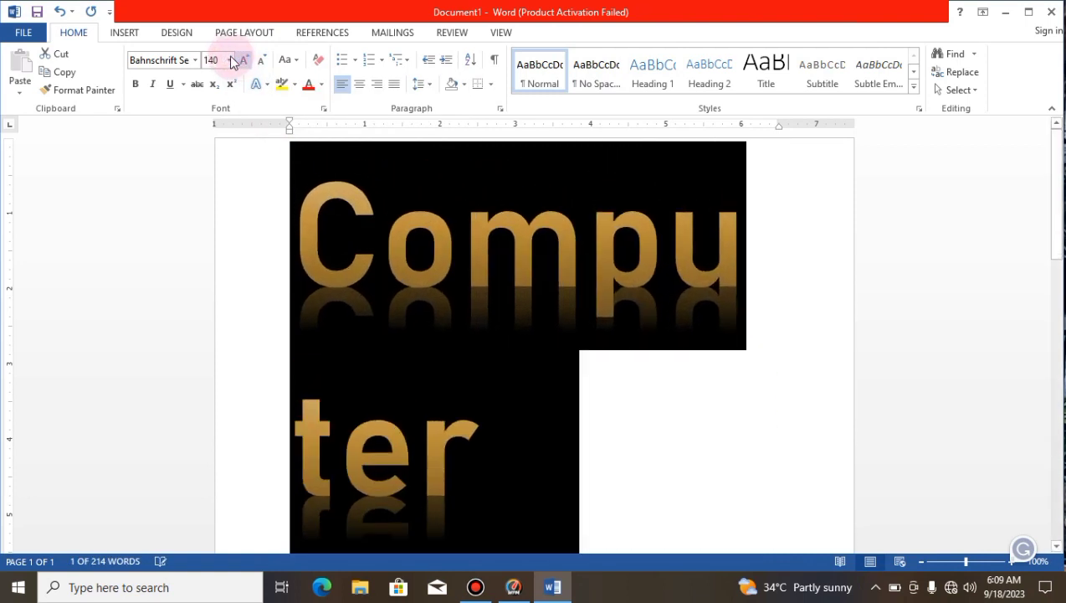
Step: Set the "Computer" heading's font size to 18
click(229, 60)
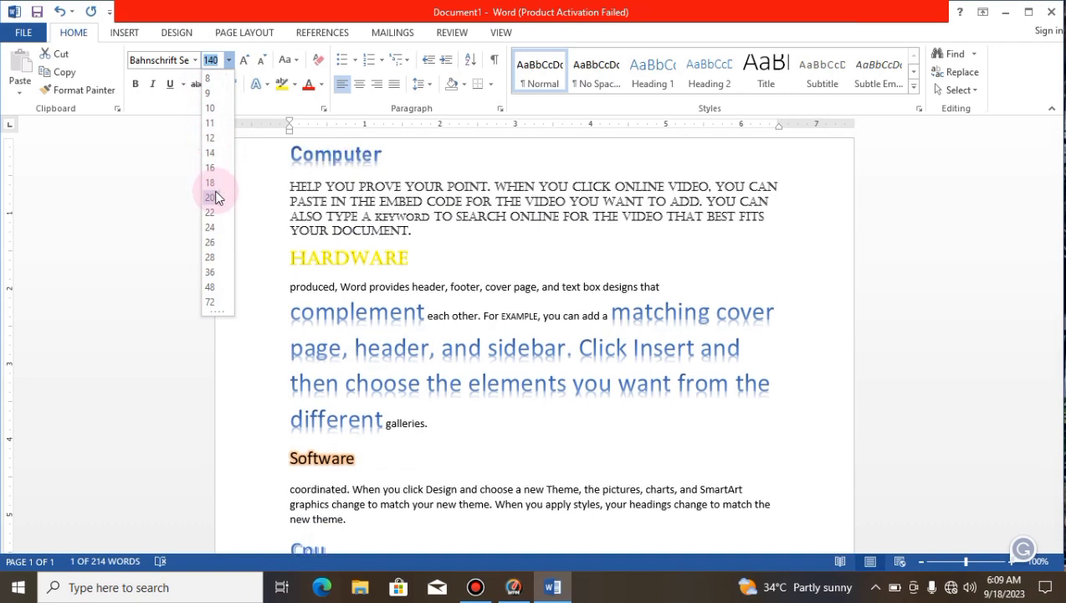
click(216, 184)
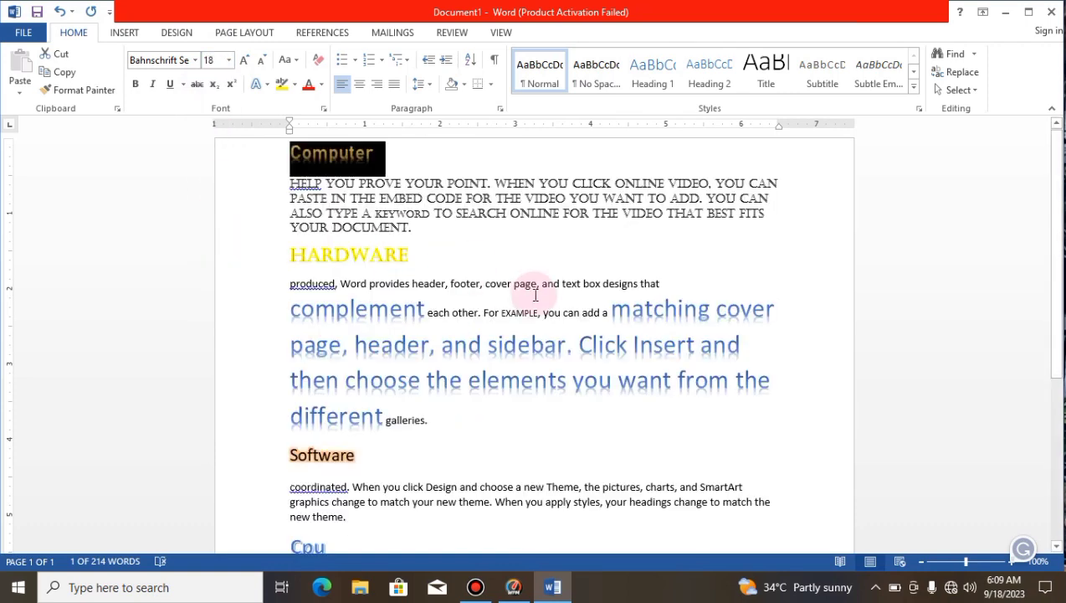
click(535, 295)
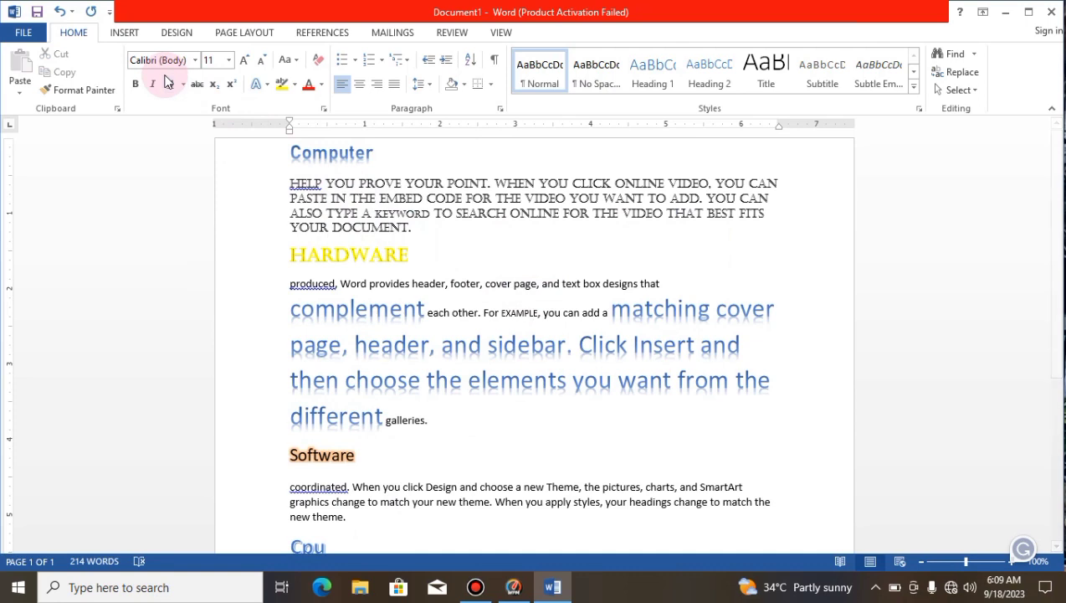
Step: Make the "Computer" heading bold
click(392, 149)
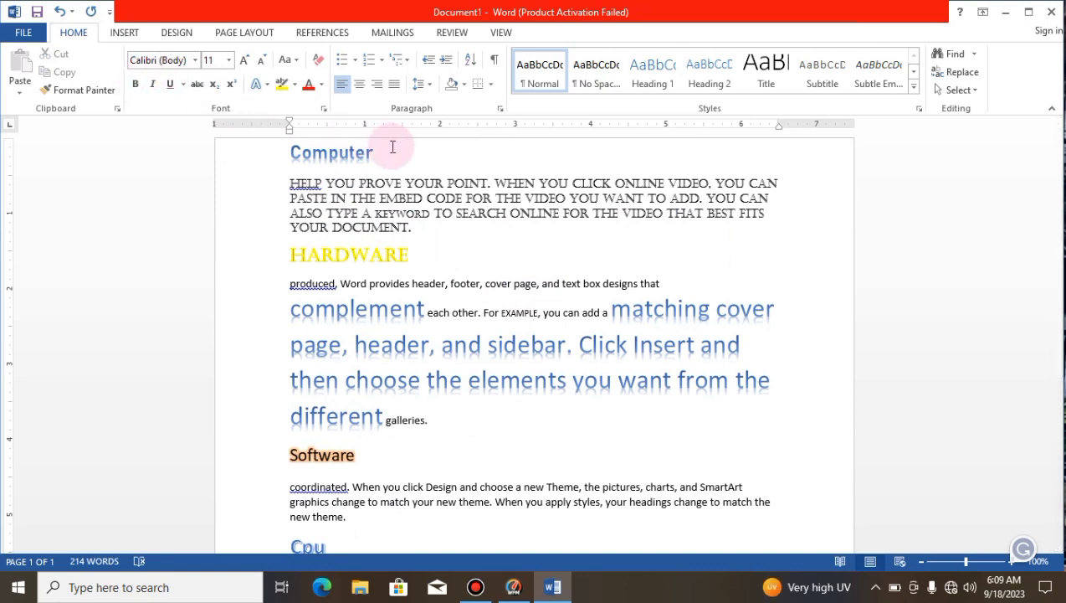
drag(366, 149, 273, 148)
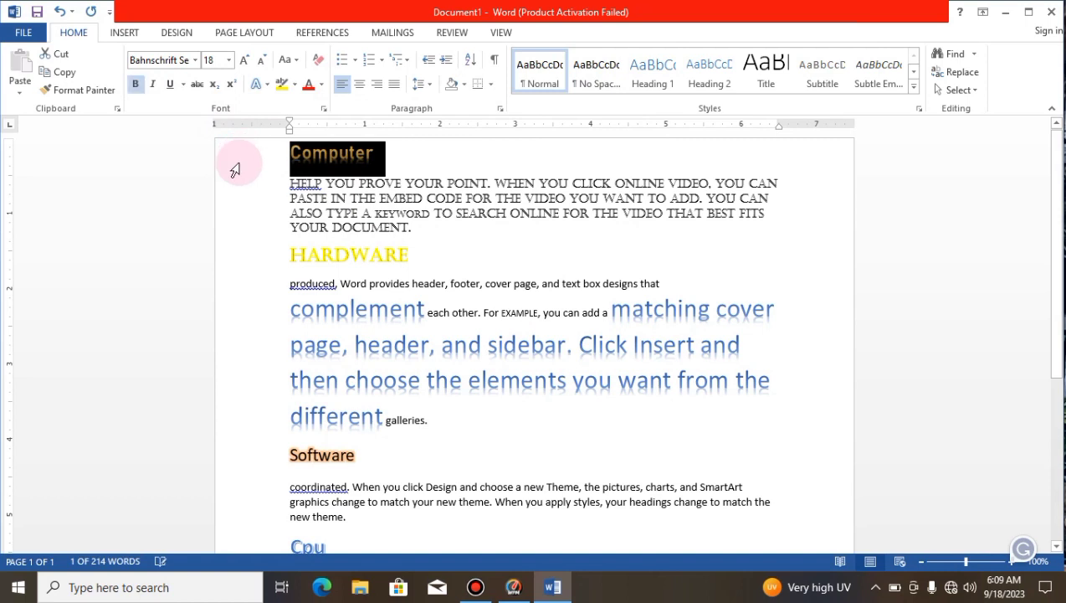
Step: Italicize the "Computer" heading and underline the "Hardware" heading
click(369, 154)
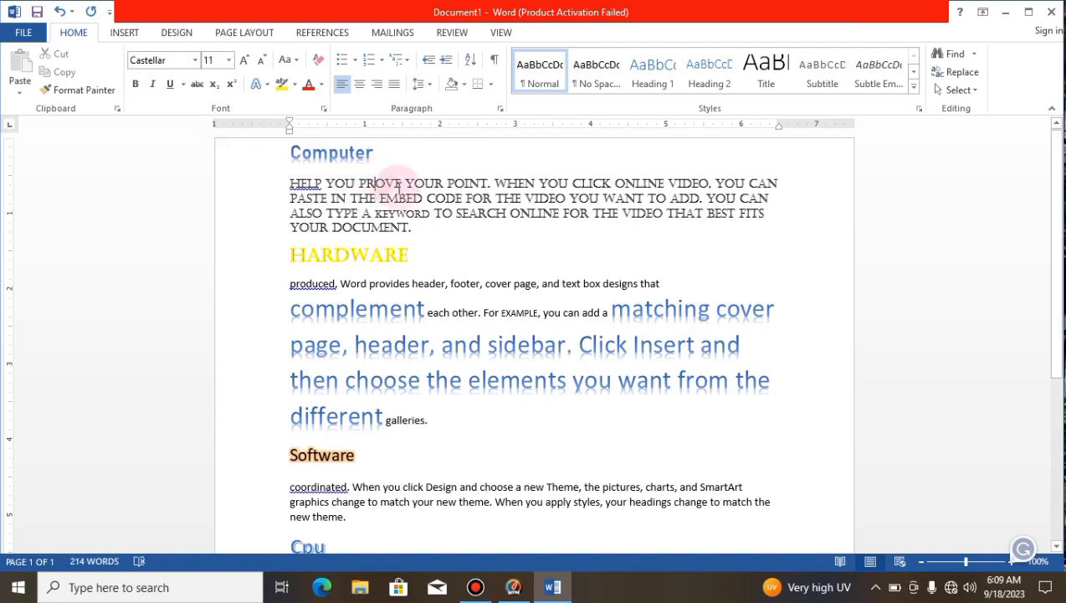
drag(395, 165, 285, 149)
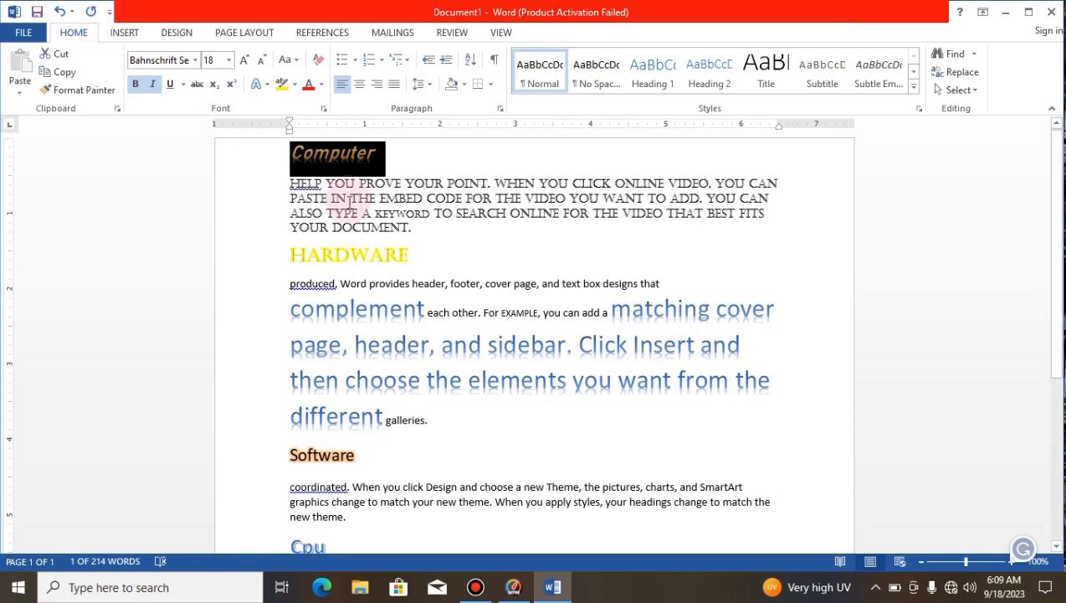
drag(423, 250, 280, 253)
click(172, 85)
click(529, 231)
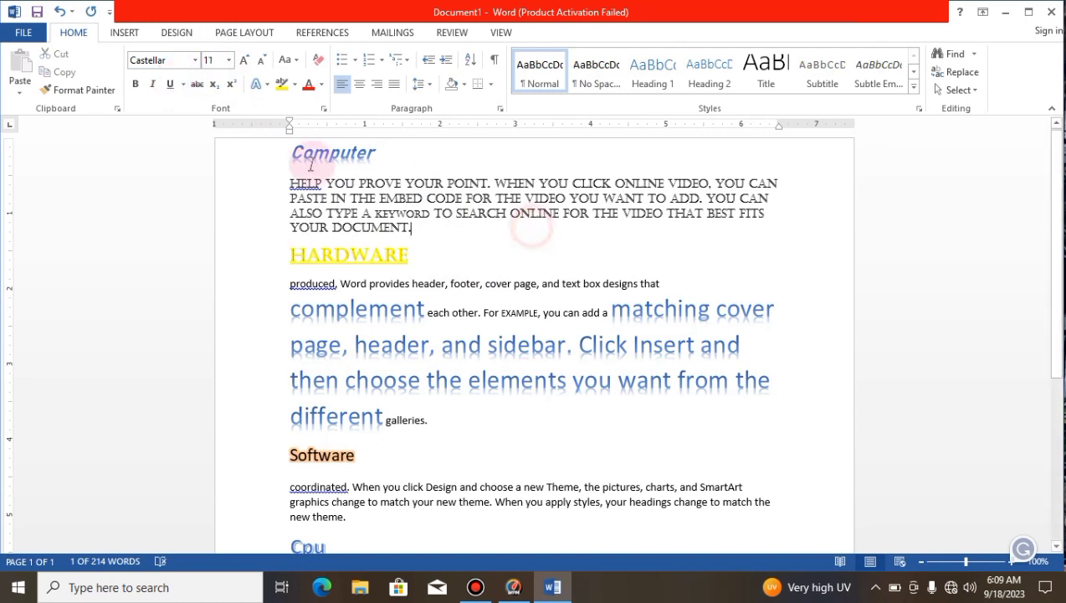
Step: Choose the wavy underline style at the end of the paragraph above "Hardware", and set that heading's underline color to green
click(184, 84)
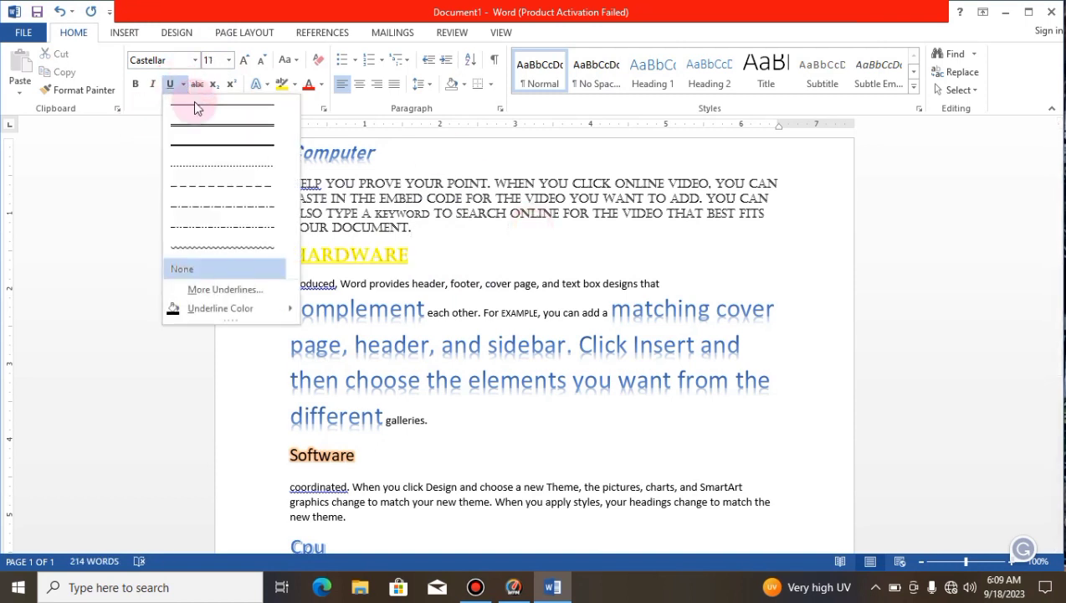
click(234, 244)
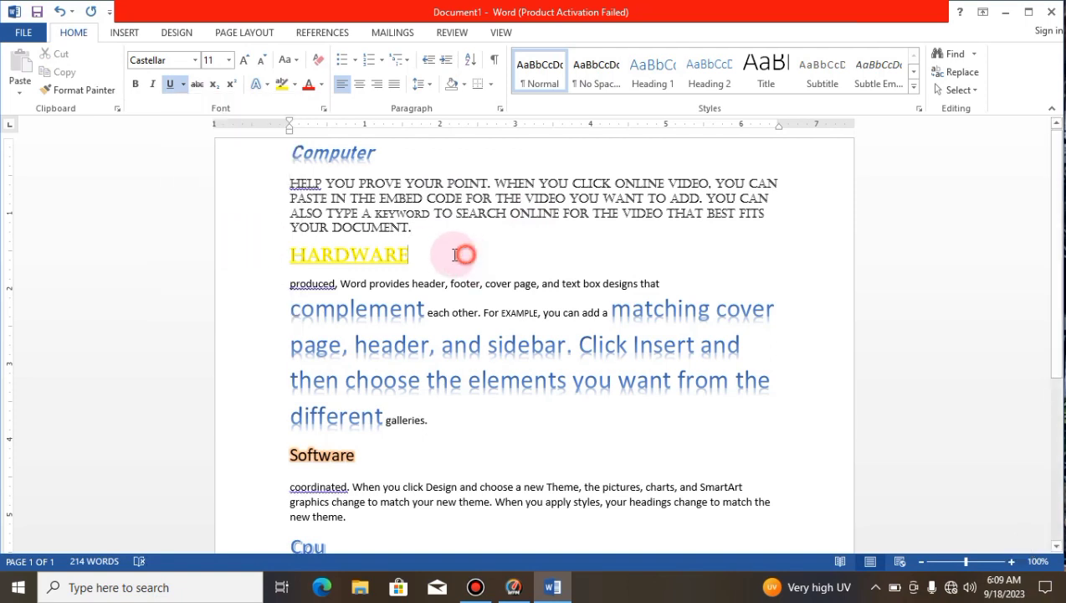
drag(460, 252, 269, 248)
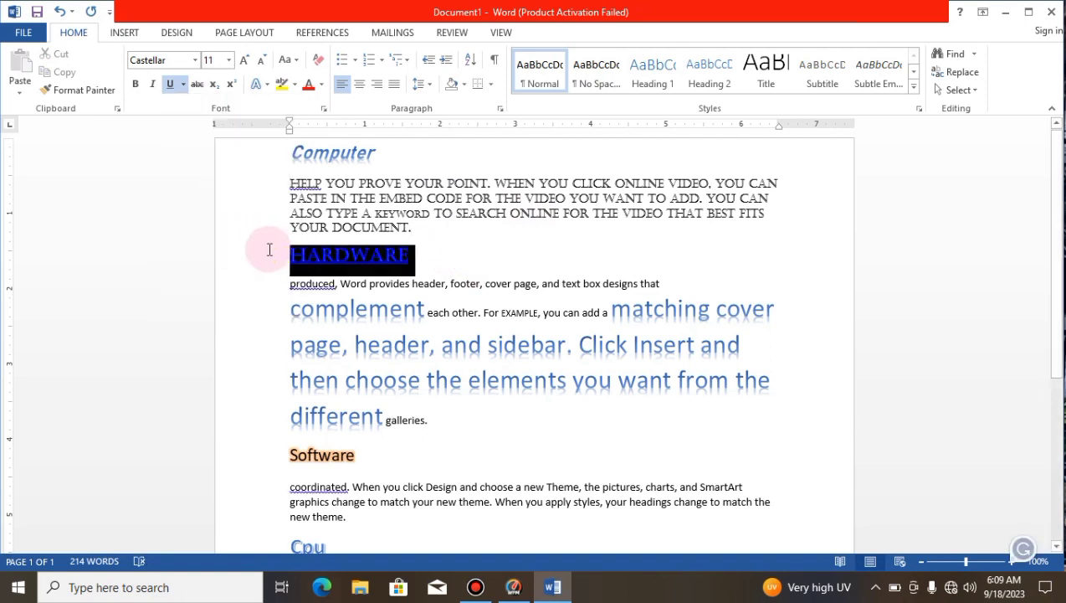
click(181, 84)
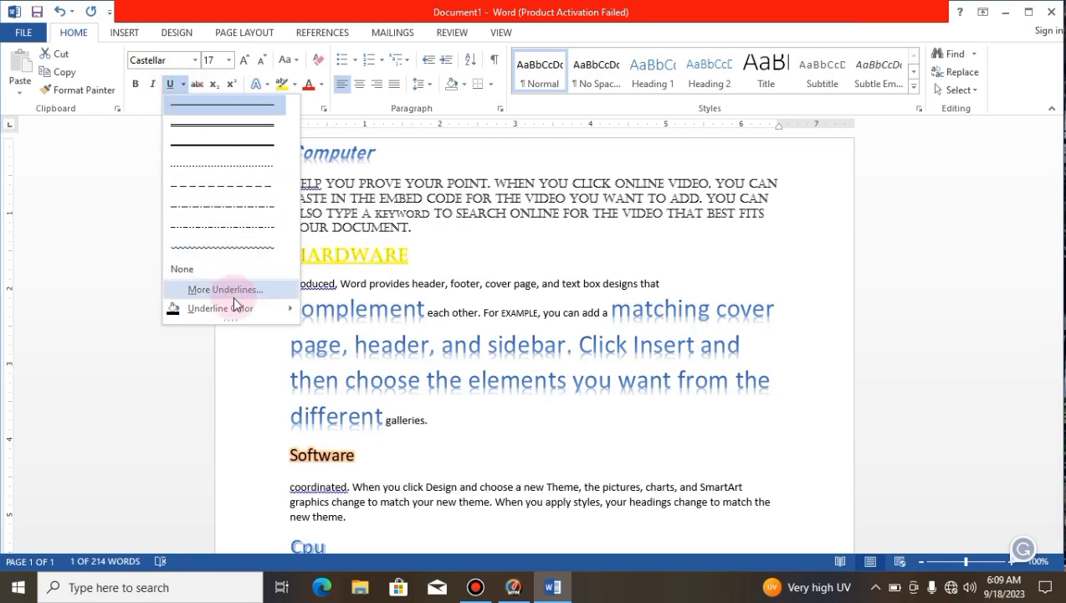
mouse_move(241, 319)
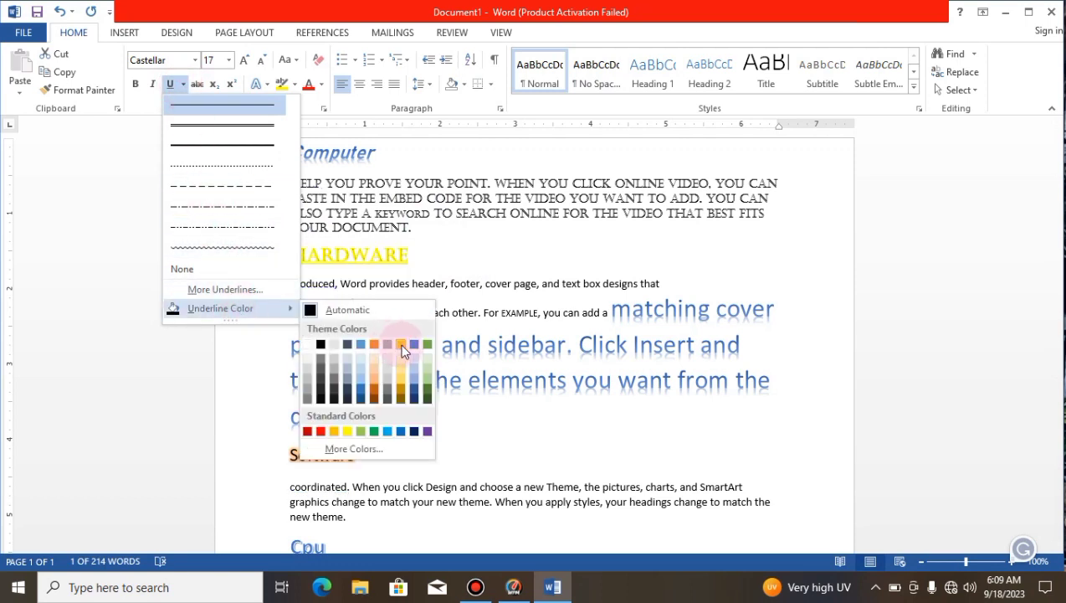
click(424, 344)
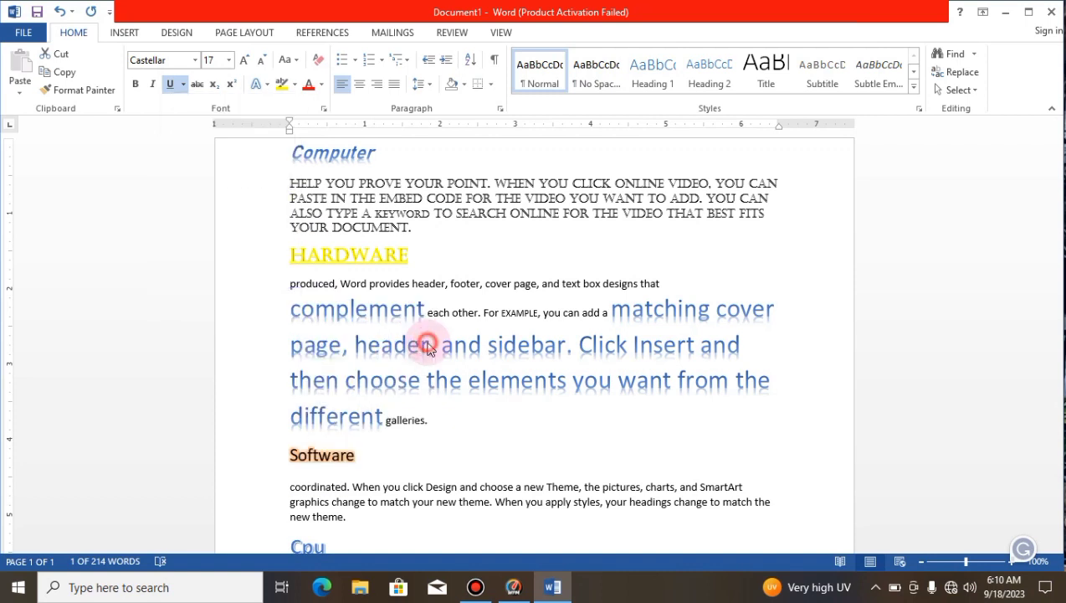
click(509, 241)
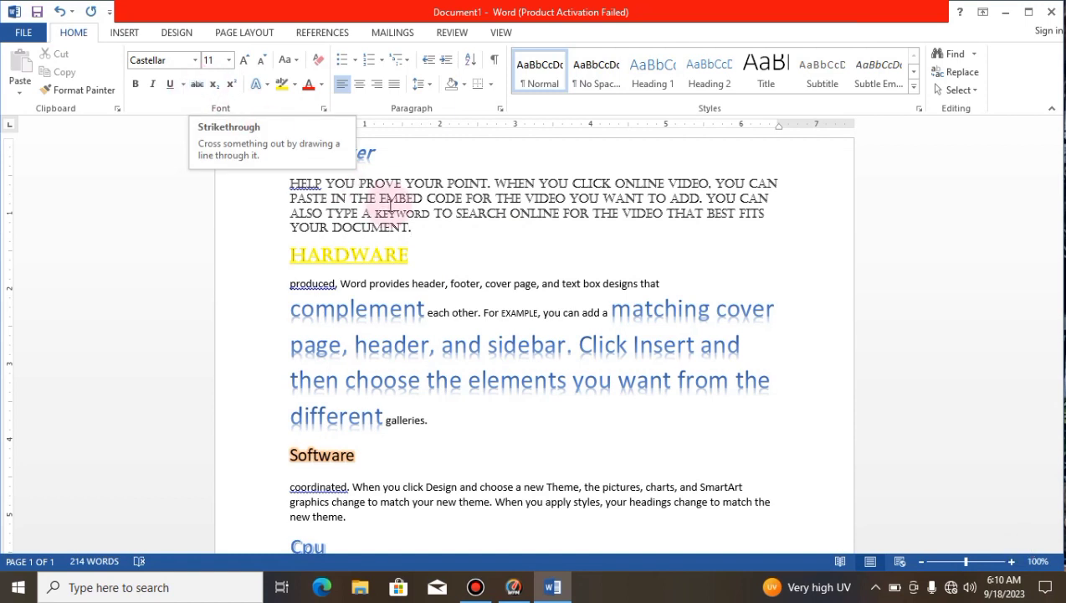
Step: Add 550 and 600 on separate lines after the last paragraph of the document
drag(1047, 172, 1040, 348)
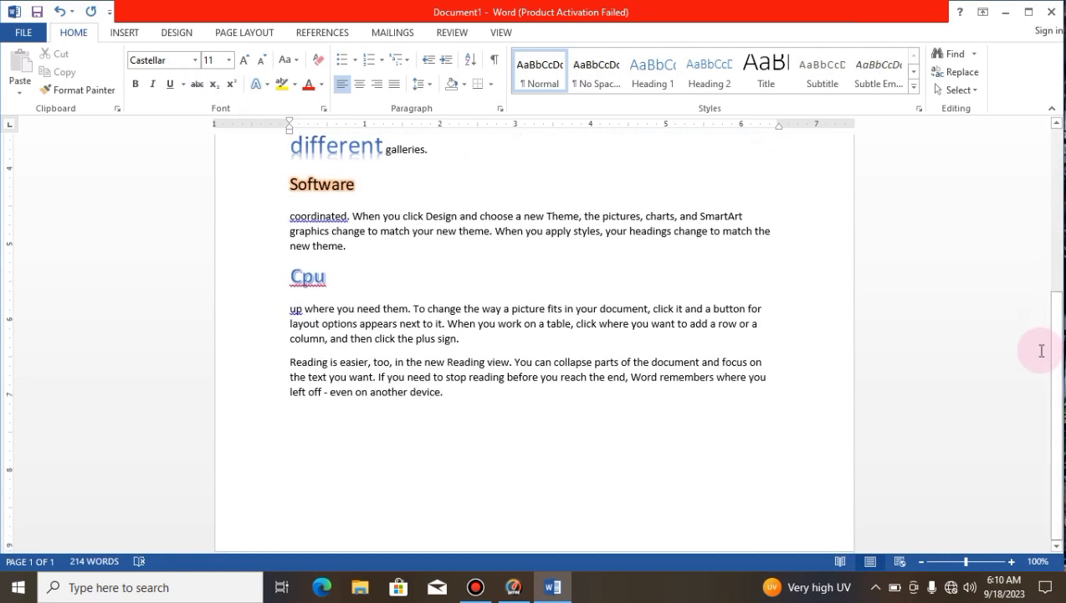
click(462, 482)
text(550)
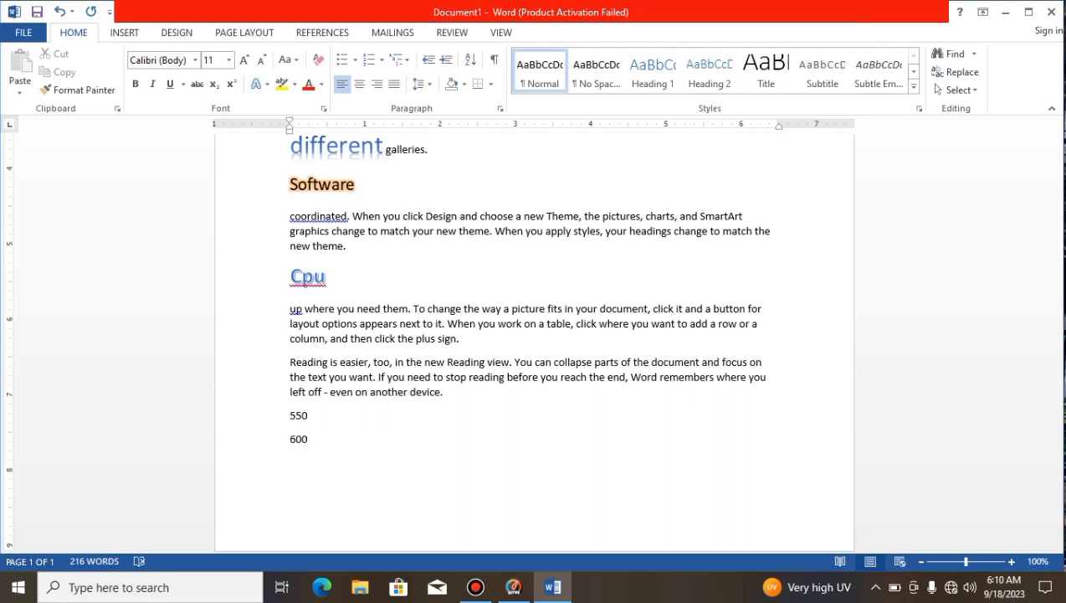
Step: Apply strikethrough to the number 550 at the end of the document
click(263, 414)
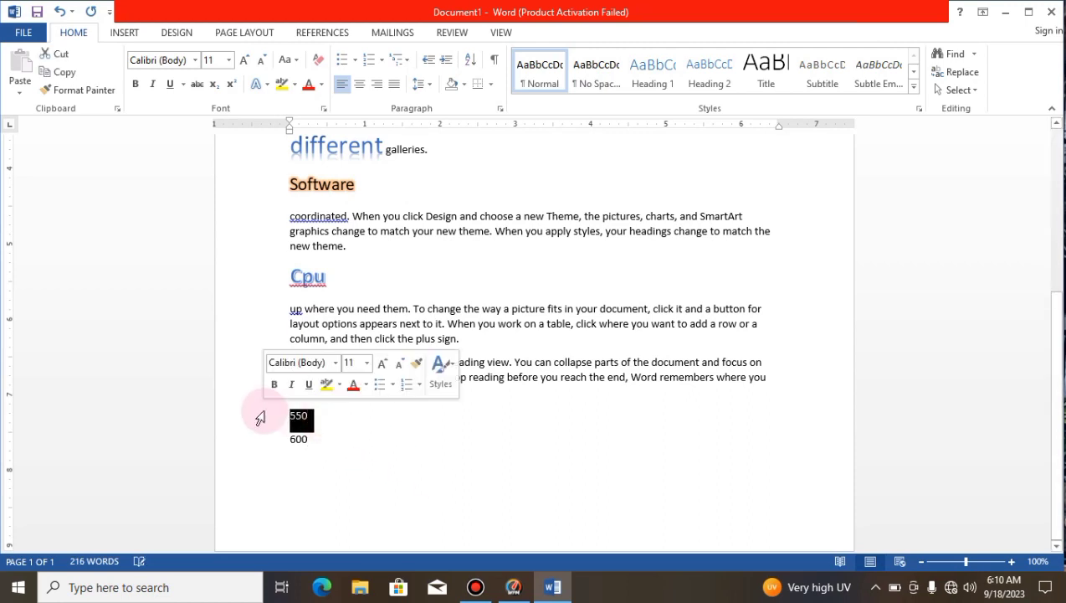
click(197, 87)
click(462, 414)
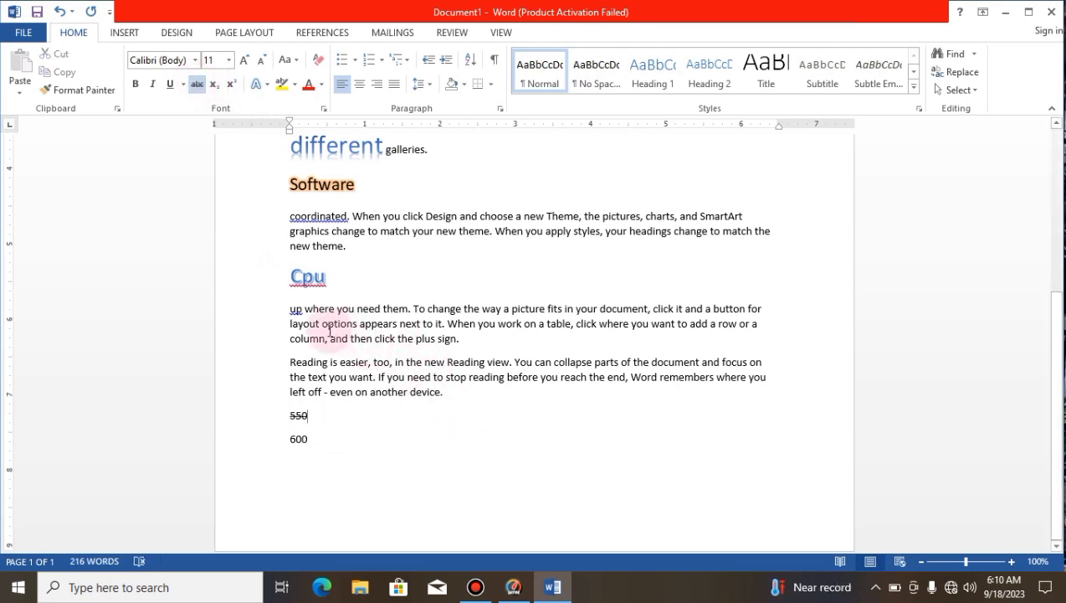
Step: Strike through the second line of the paragraph under "Cpu", from "layout options" to "a row or a"
drag(306, 328, 757, 328)
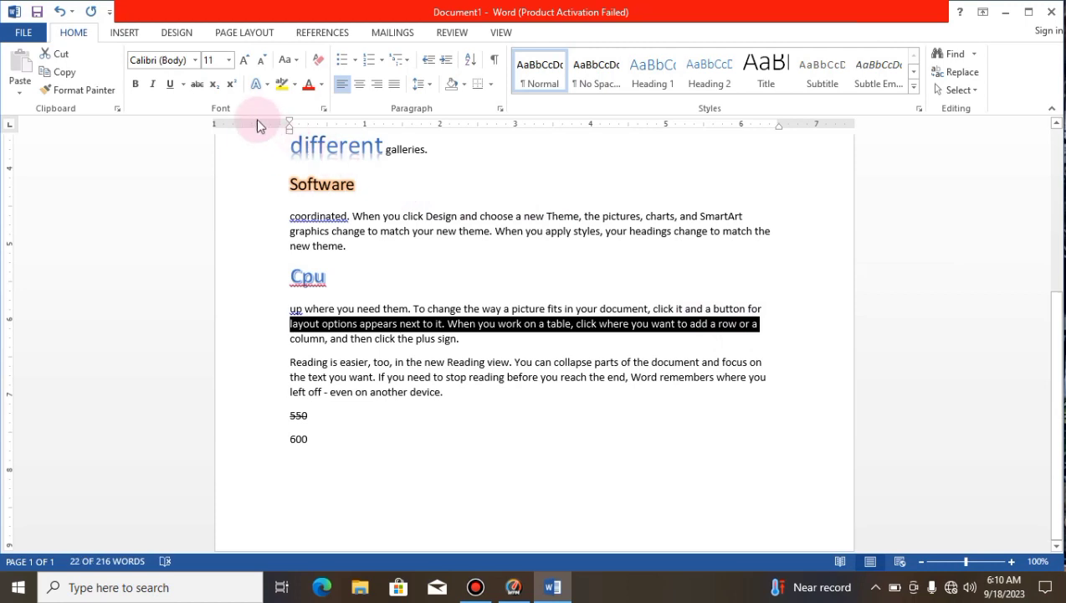
click(197, 84)
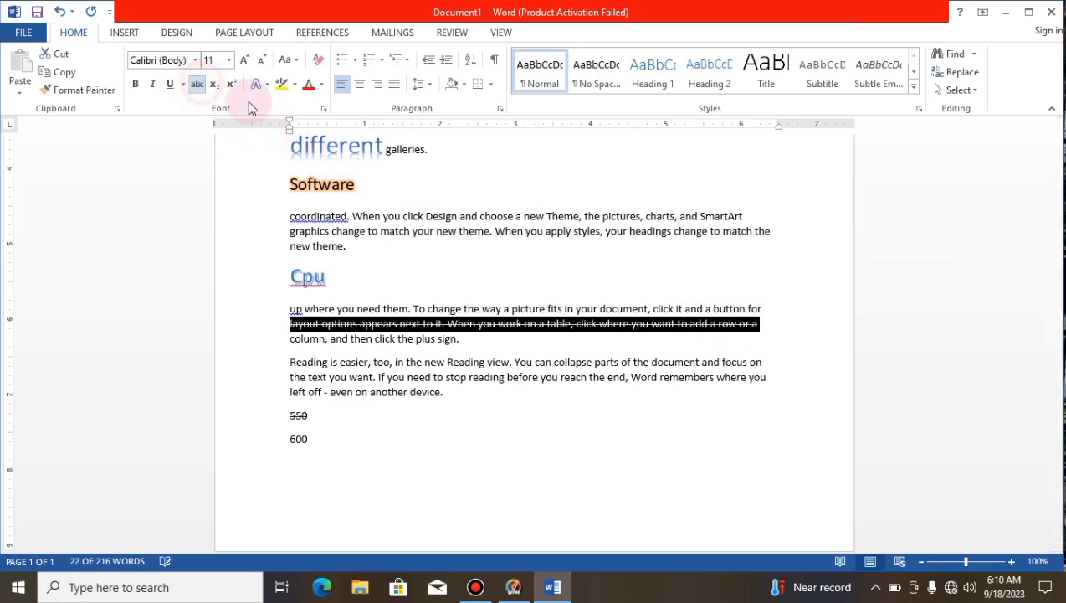
click(552, 389)
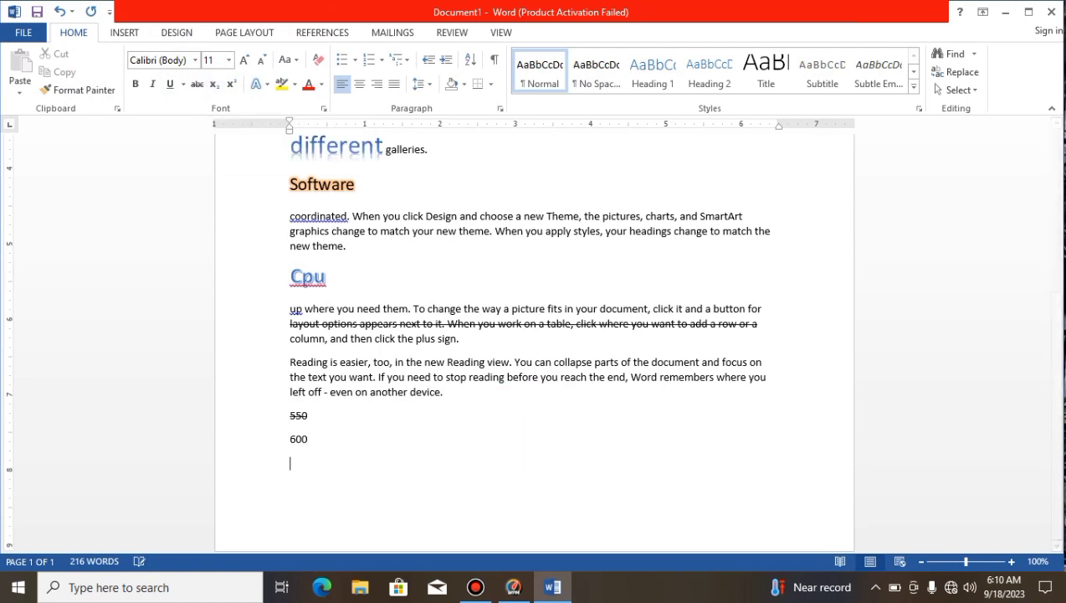
Step: Add "H2o" on a new line below 600 and format its 2 as subscript
text(h)
drag(294, 463, 300, 465)
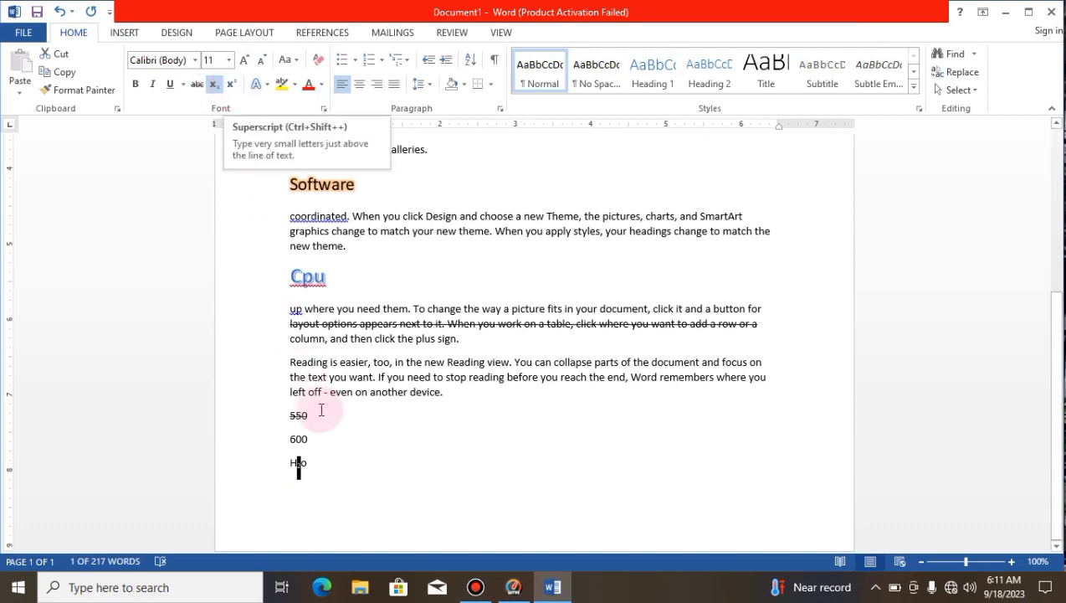
click(326, 462)
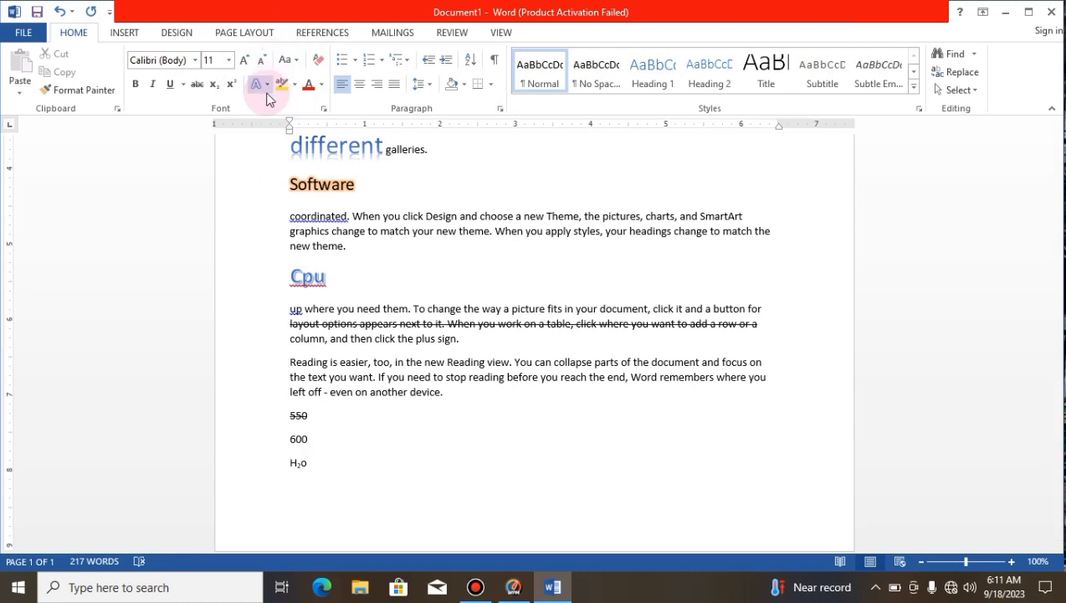
Step: Highlight the "Software" heading in yellow
click(377, 180)
drag(376, 180, 269, 183)
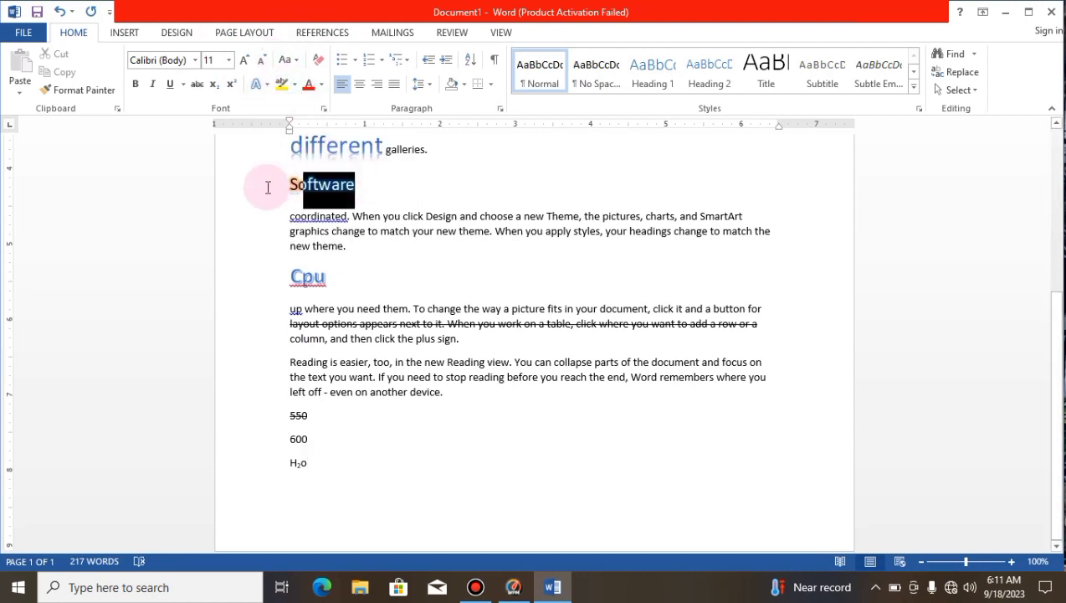
click(294, 84)
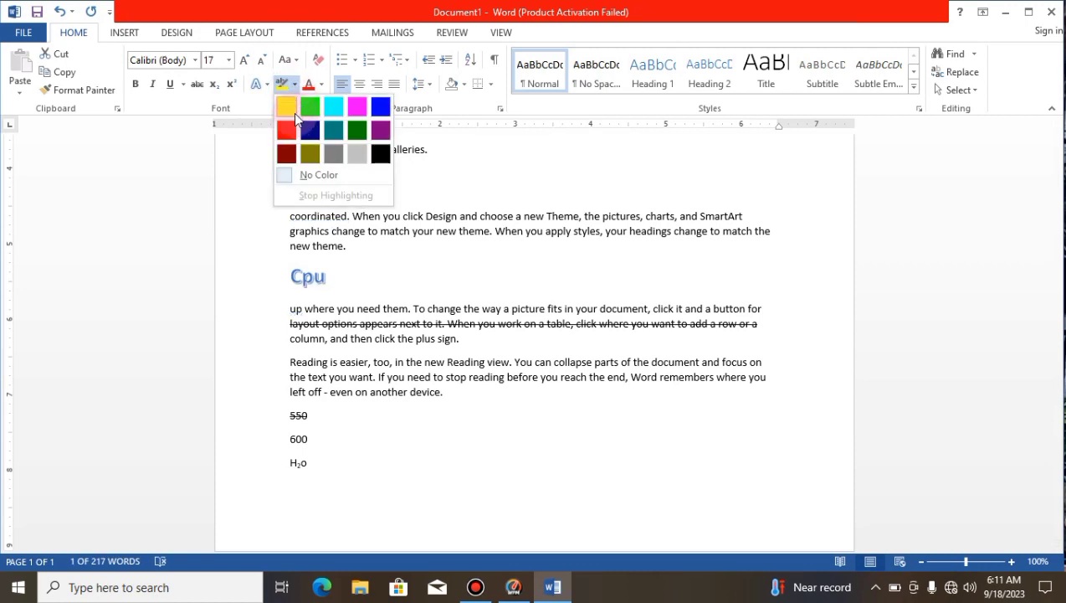
click(286, 105)
drag(316, 183, 488, 228)
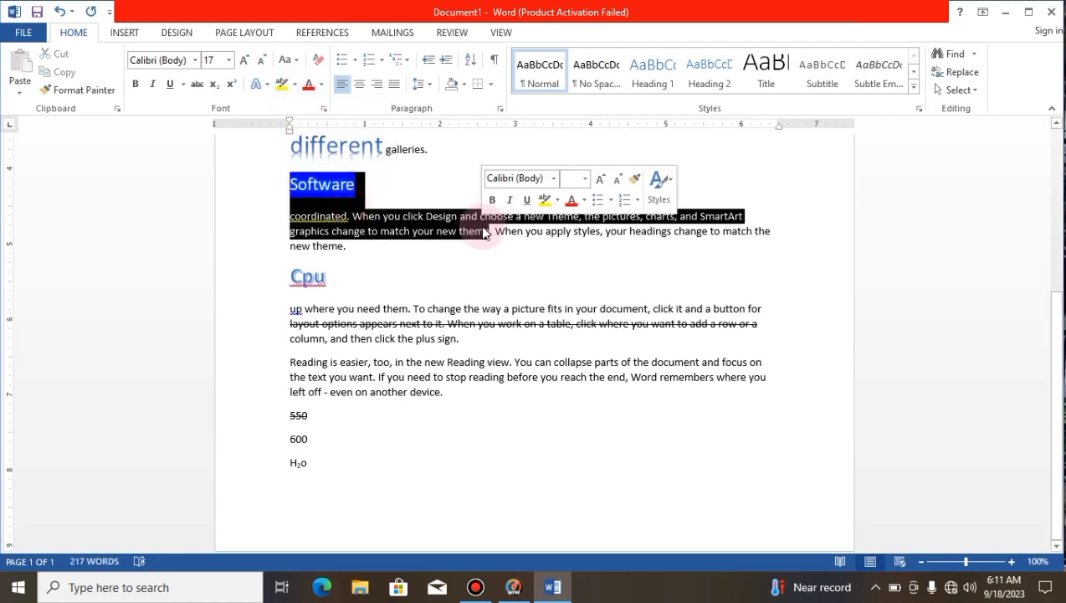
click(544, 323)
Step: Highlight the text from "the way a picture fits" to "where you want to add" under "Cpu" in dark yellow
drag(482, 315, 710, 324)
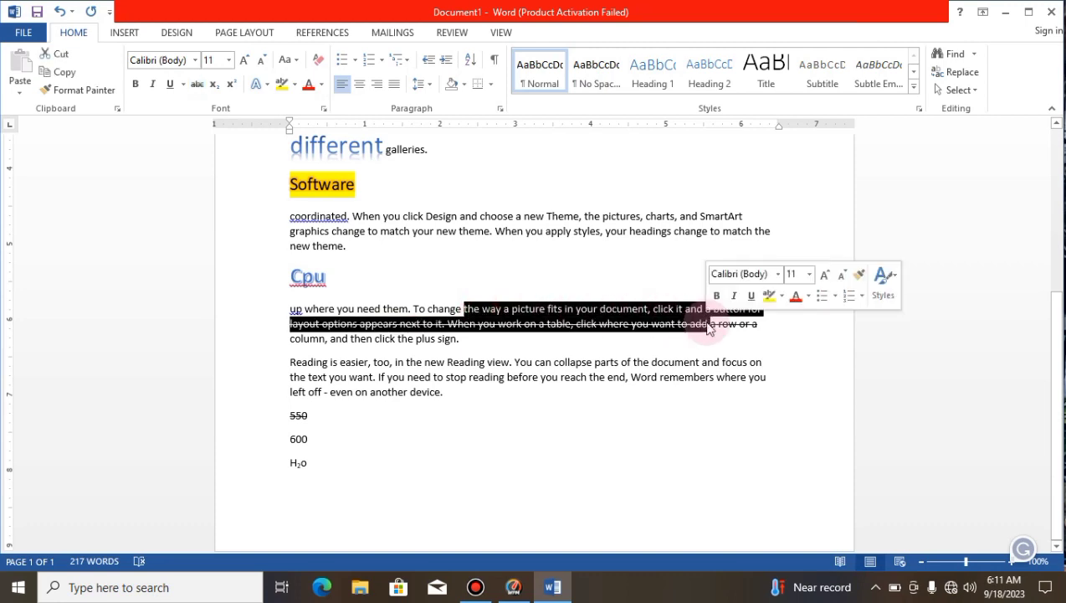
click(293, 90)
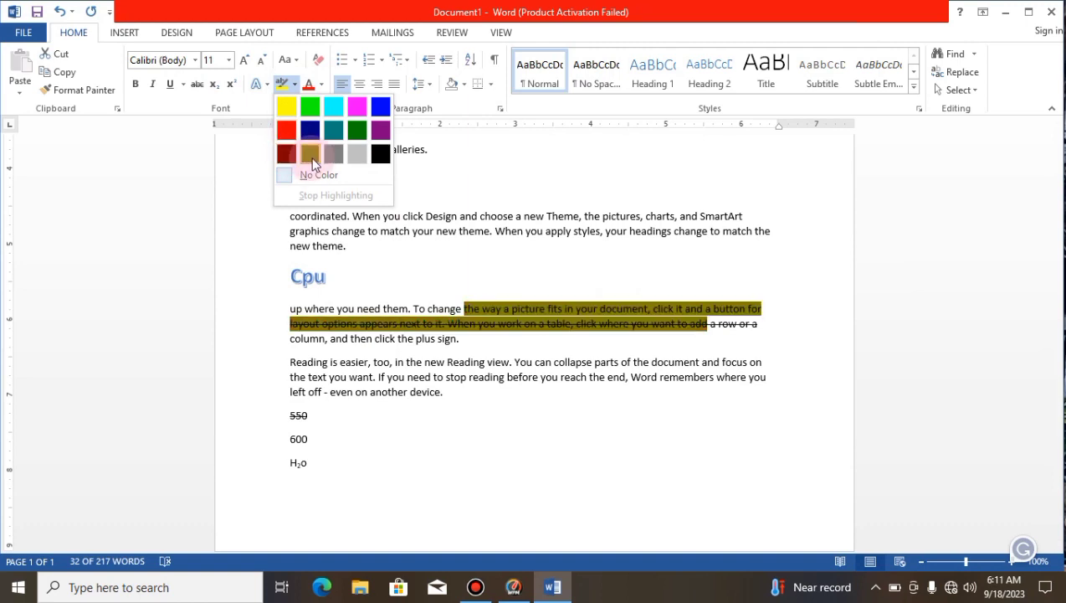
click(309, 155)
Step: Highlight the text from "choose a new Theme" to "When you apply styles" under "Software" in pink
drag(480, 216, 600, 232)
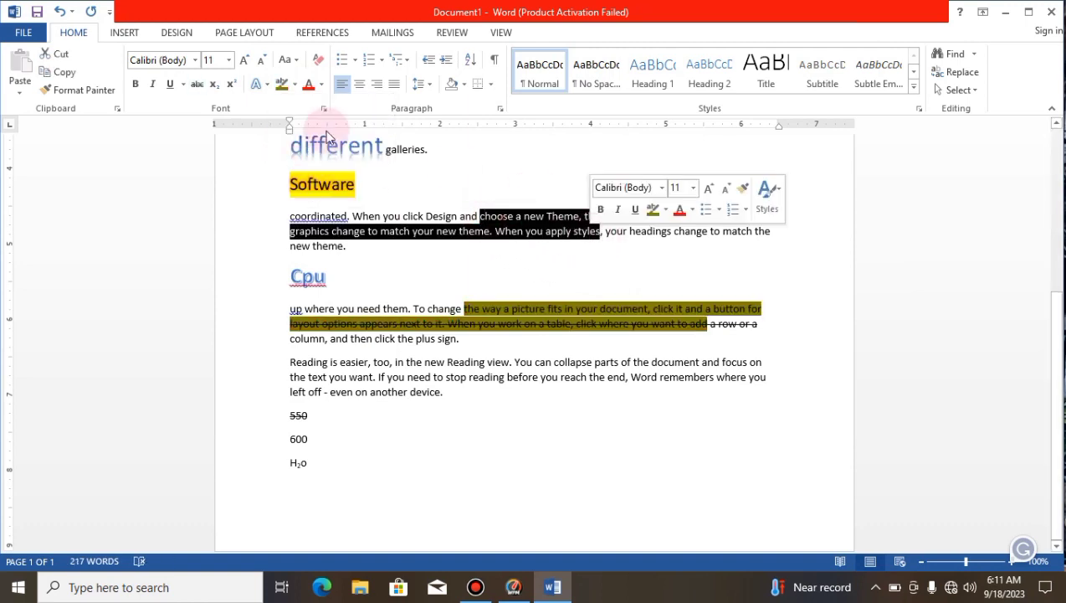
click(293, 87)
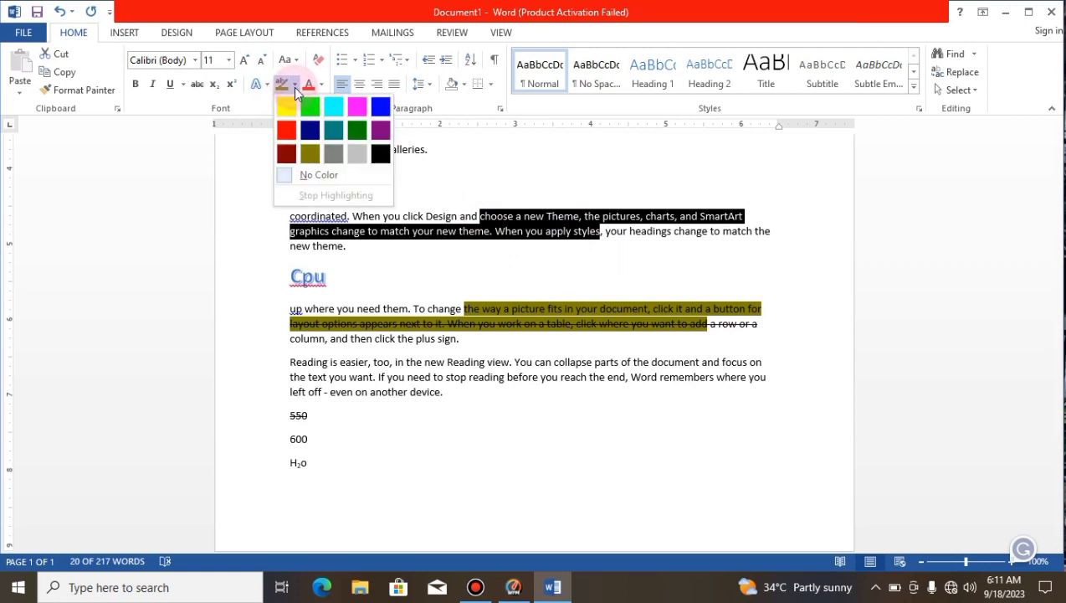
click(357, 114)
click(847, 284)
Step: Set the font color to orange for the text from "When you click online video" to "that best" under "Computer"
drag(1057, 315, 1030, 128)
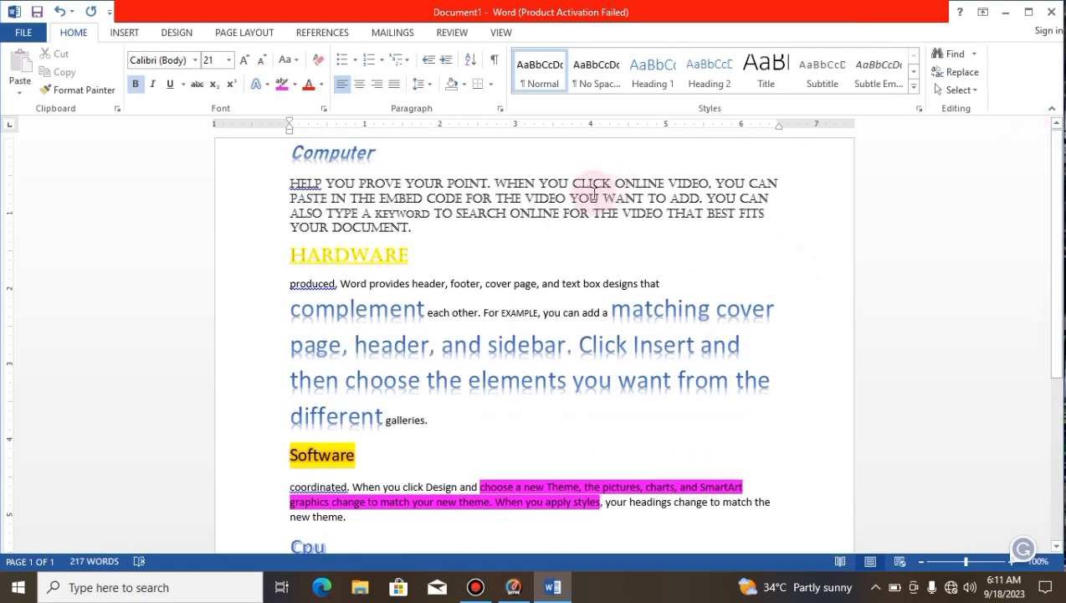
drag(497, 182, 738, 214)
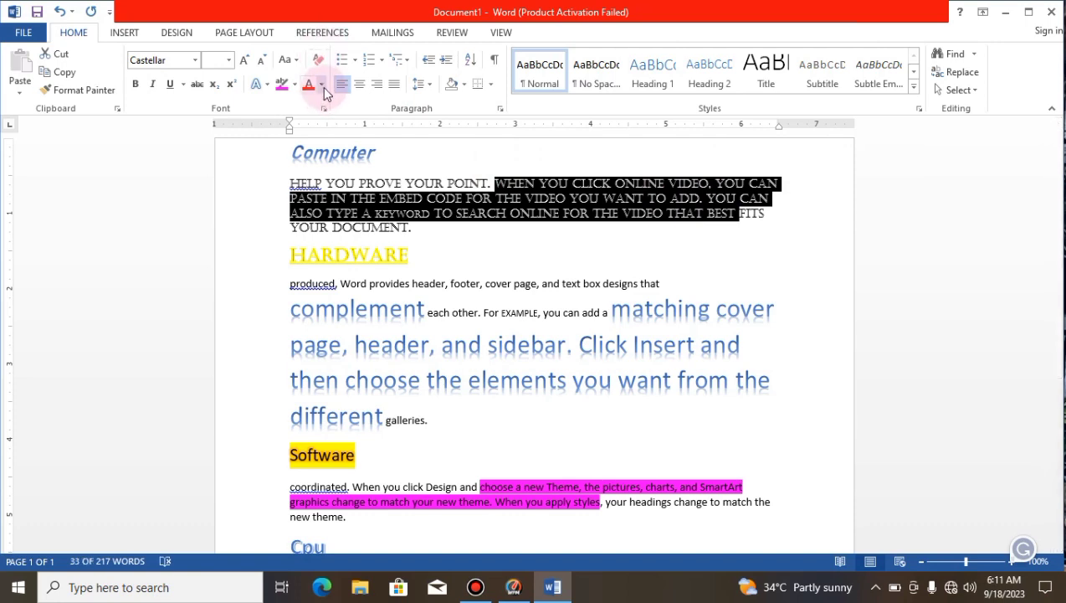
click(323, 86)
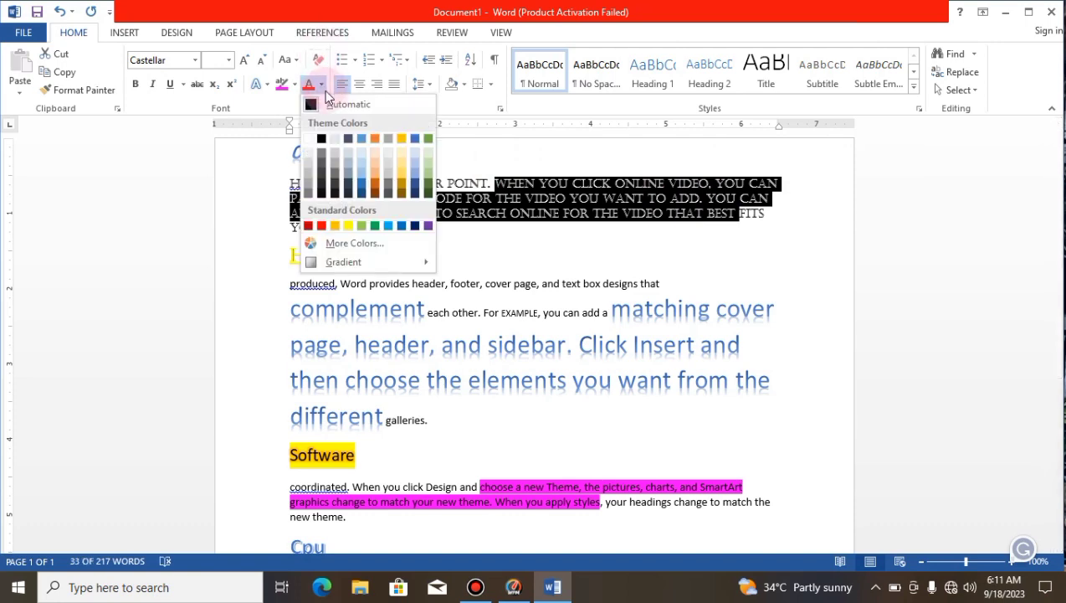
click(374, 139)
click(424, 310)
Step: Set the font color to dark blue for the text from "complement" to "galleries" under "Hardware"
drag(333, 317, 559, 418)
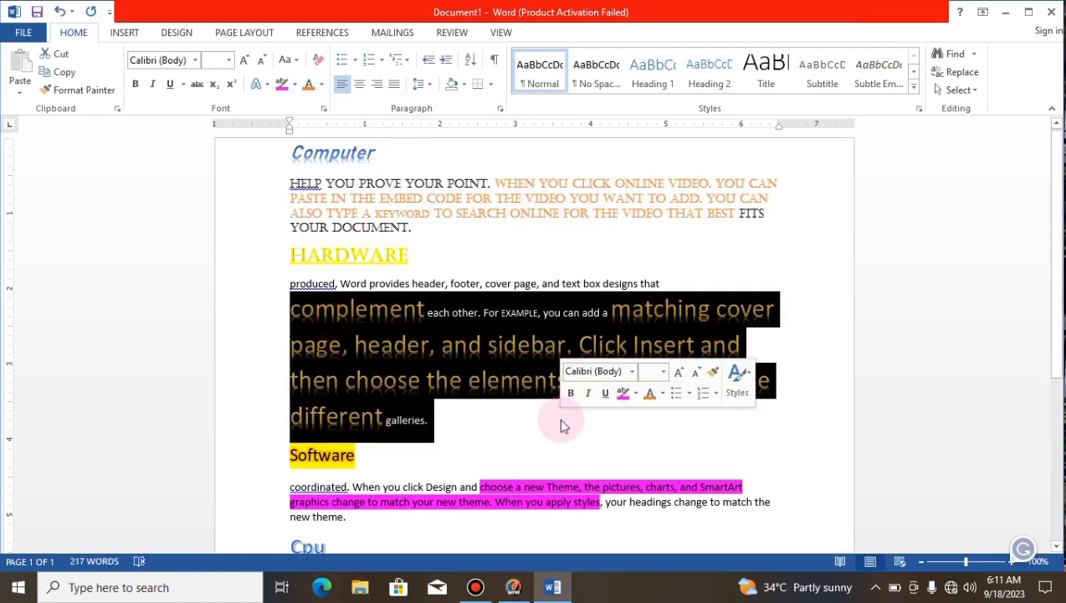
click(322, 86)
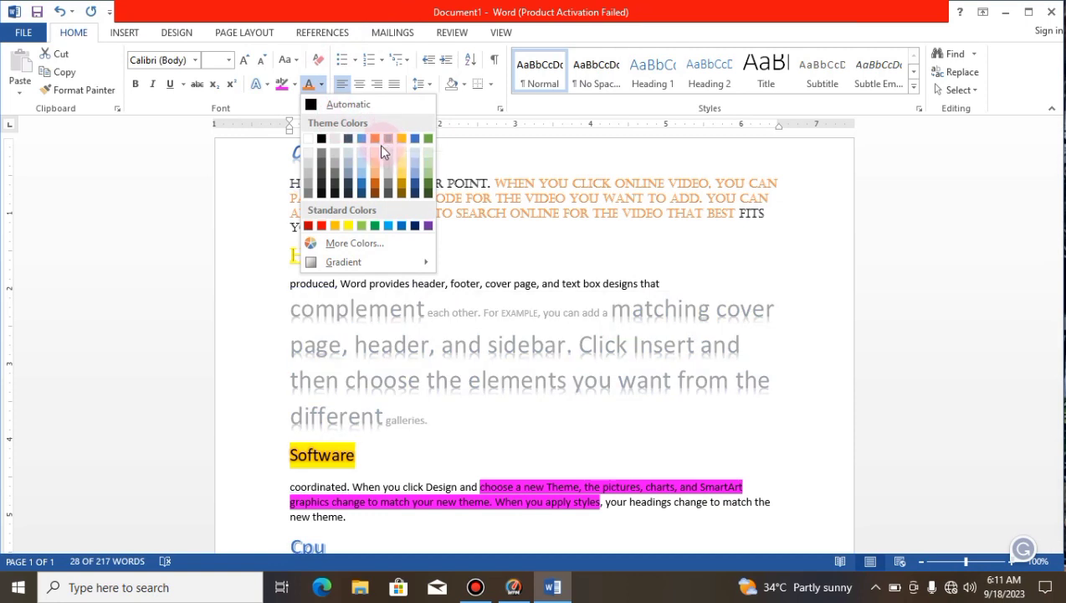
click(407, 180)
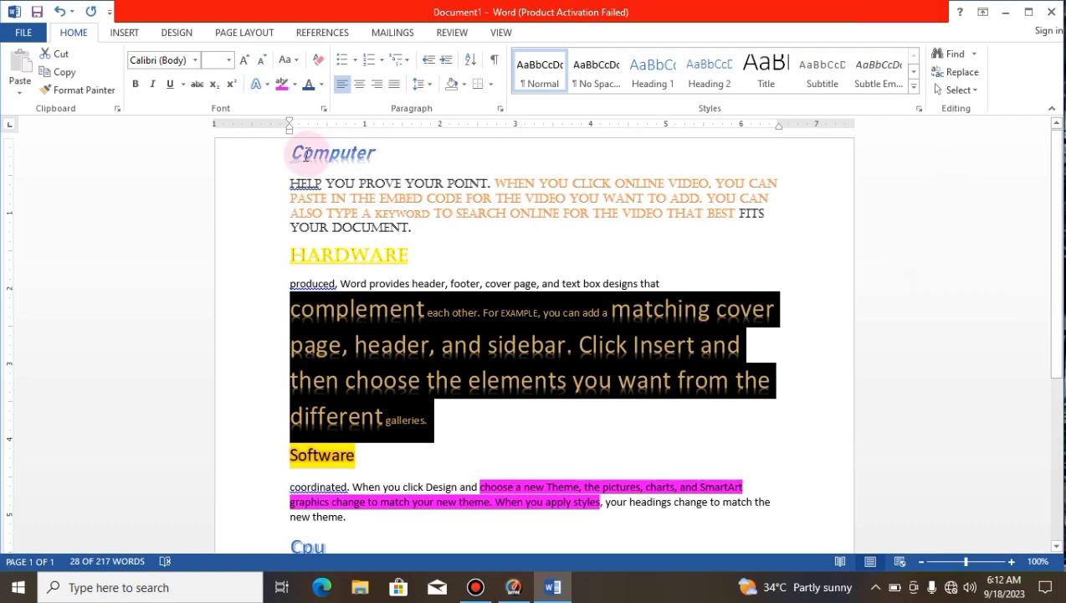
drag(286, 149, 780, 595)
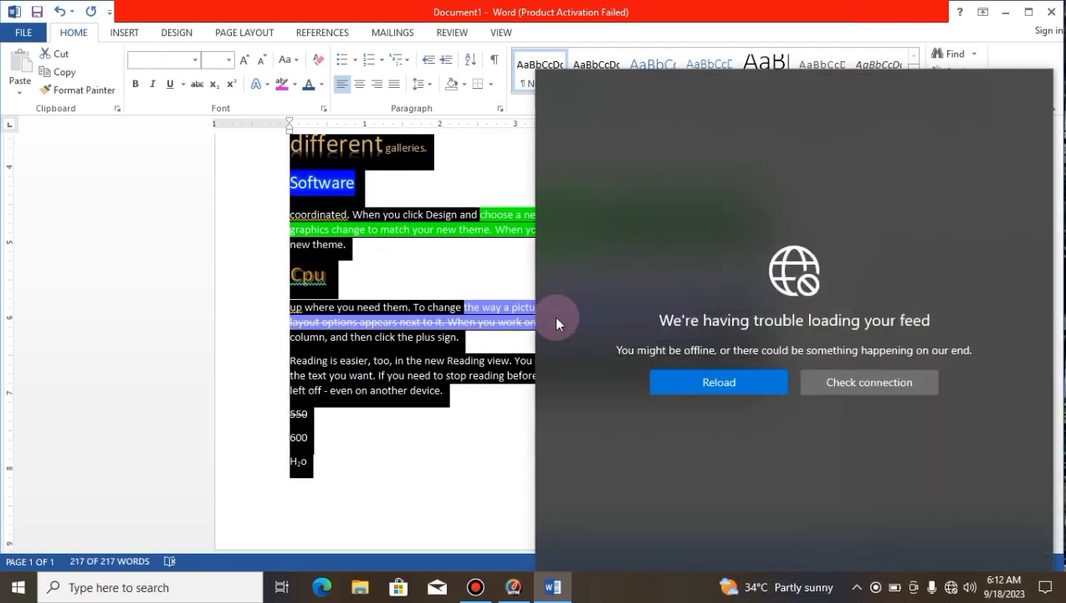
click(335, 278)
click(324, 277)
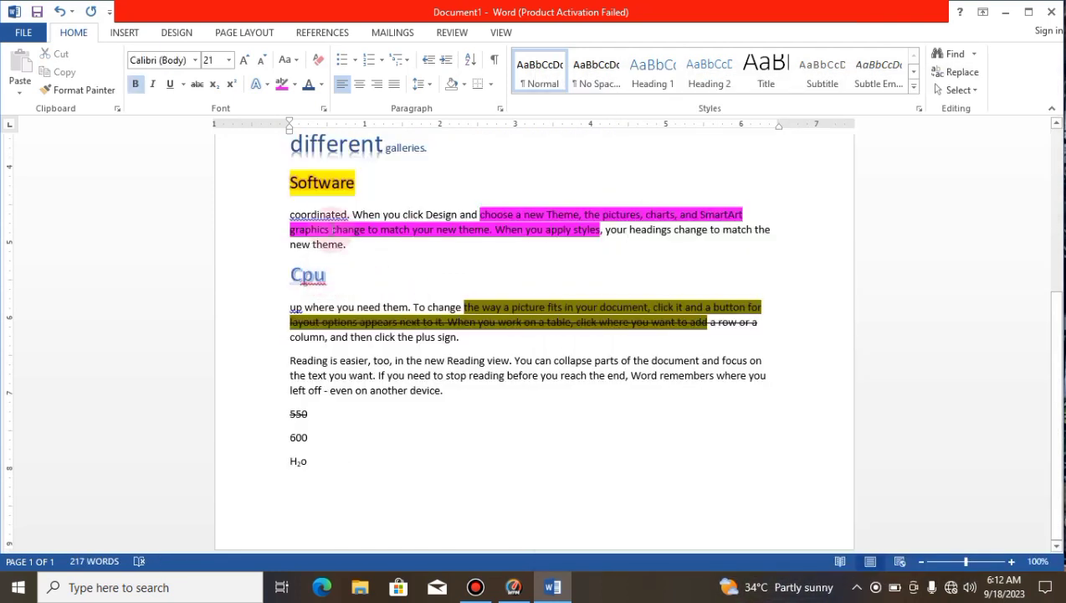
drag(1061, 356, 290, 8)
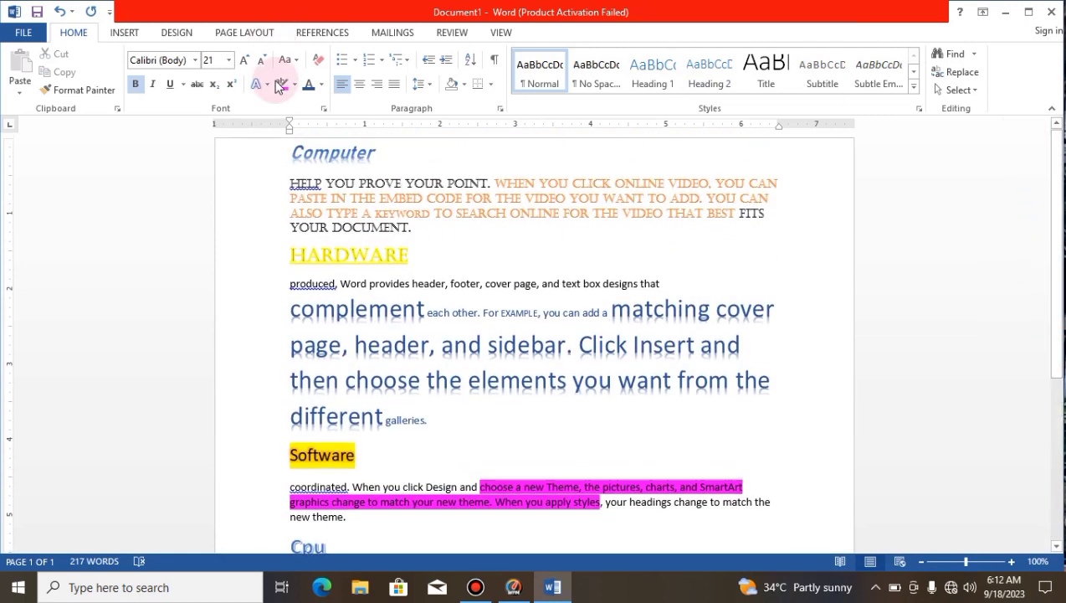
Step: Change the text from the "Computer" heading to "keyword" to sentence case, and after that to lowercase
drag(288, 149, 429, 217)
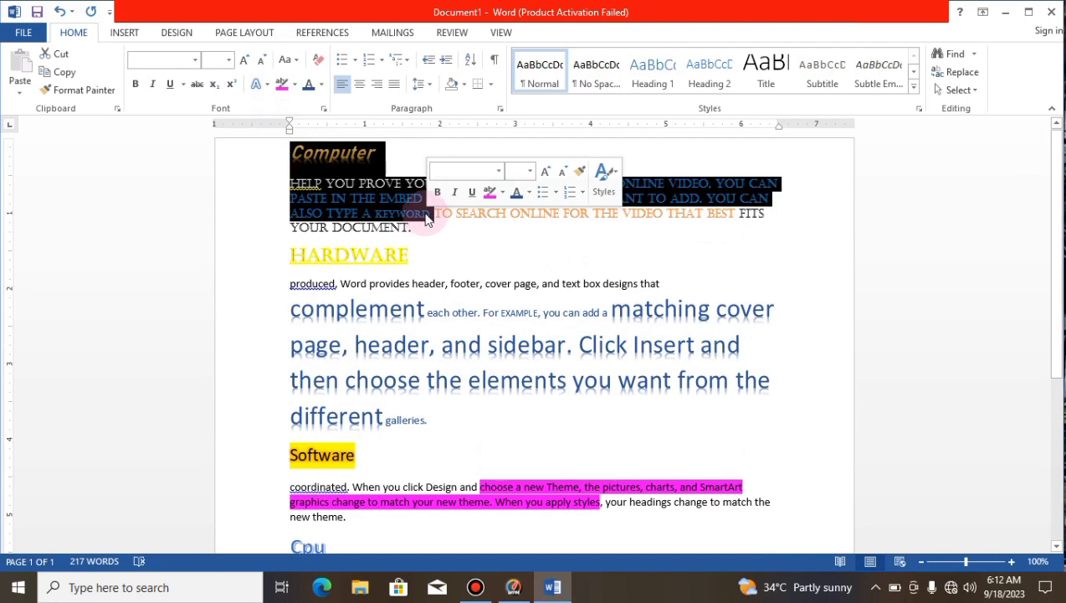
click(285, 59)
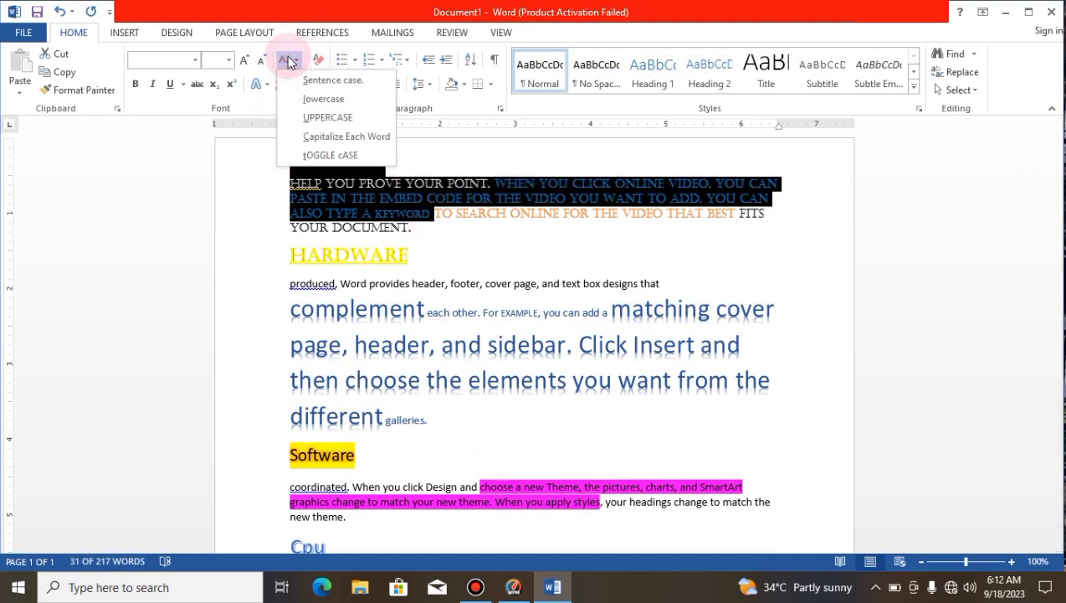
click(316, 81)
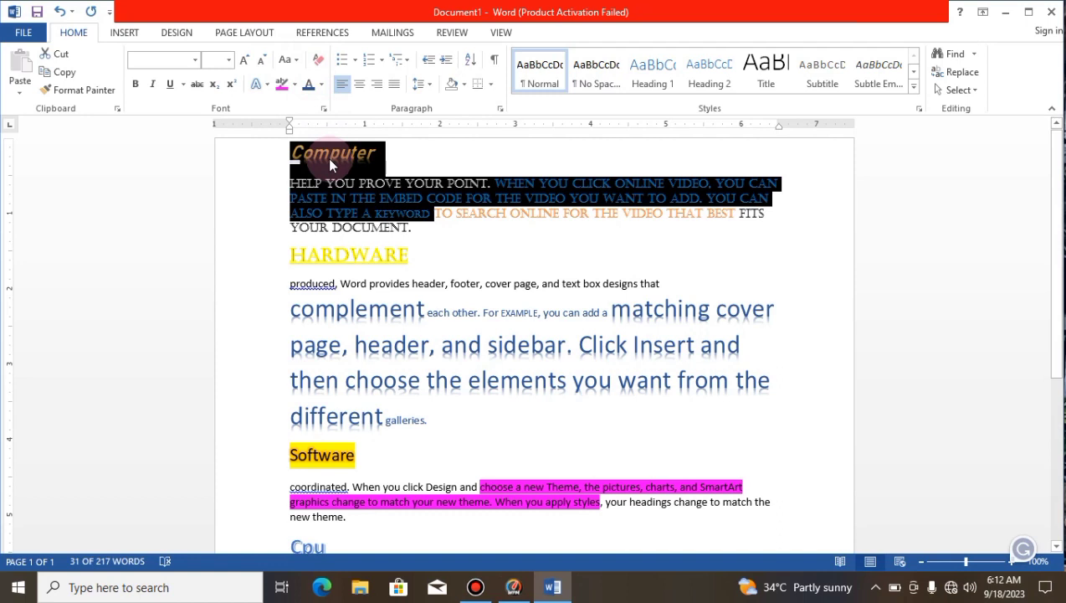
click(293, 60)
click(325, 99)
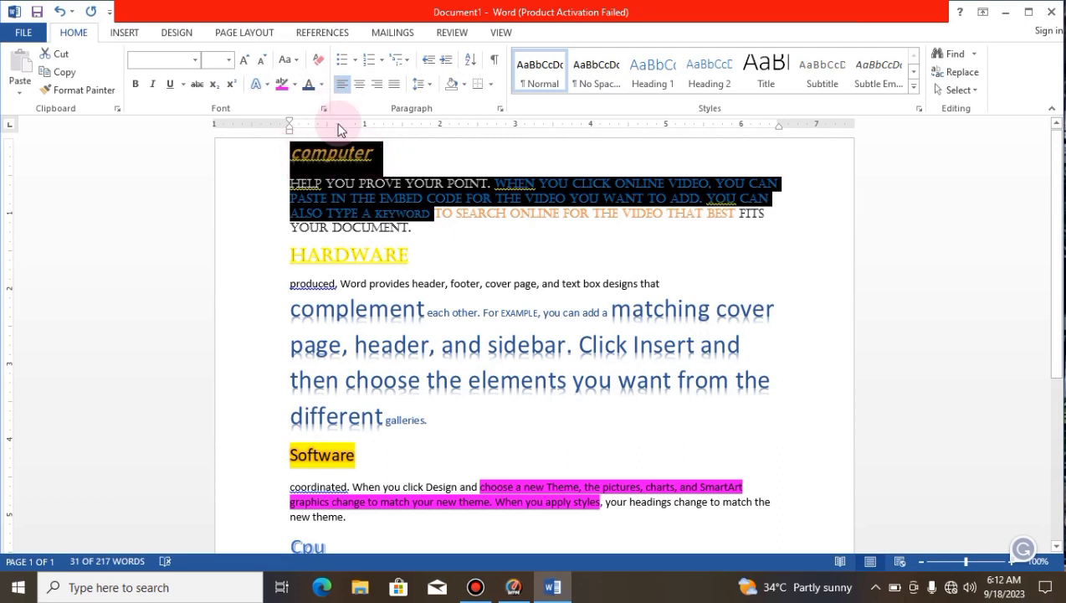
Step: Change the text from the "Computer" heading to "keyword" to uppercase, and after that to Capitalize Each Word
click(288, 60)
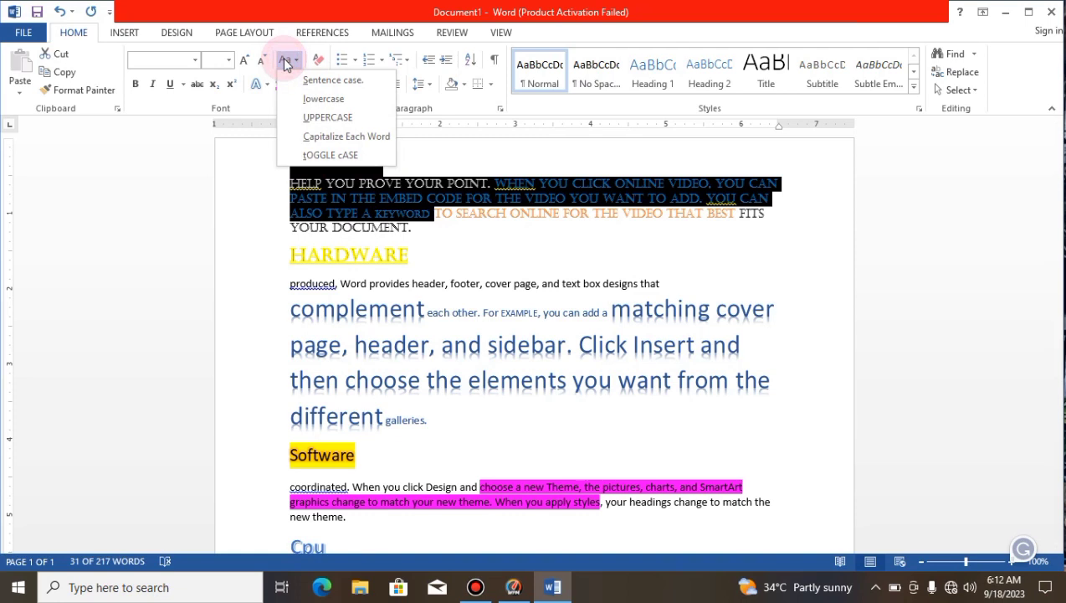
click(323, 118)
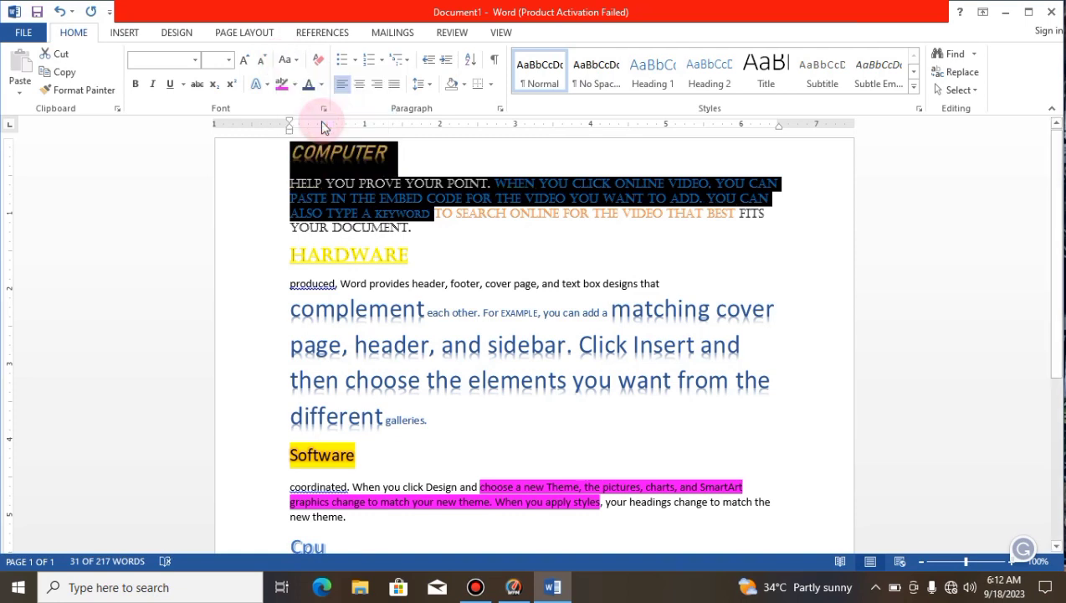
click(287, 60)
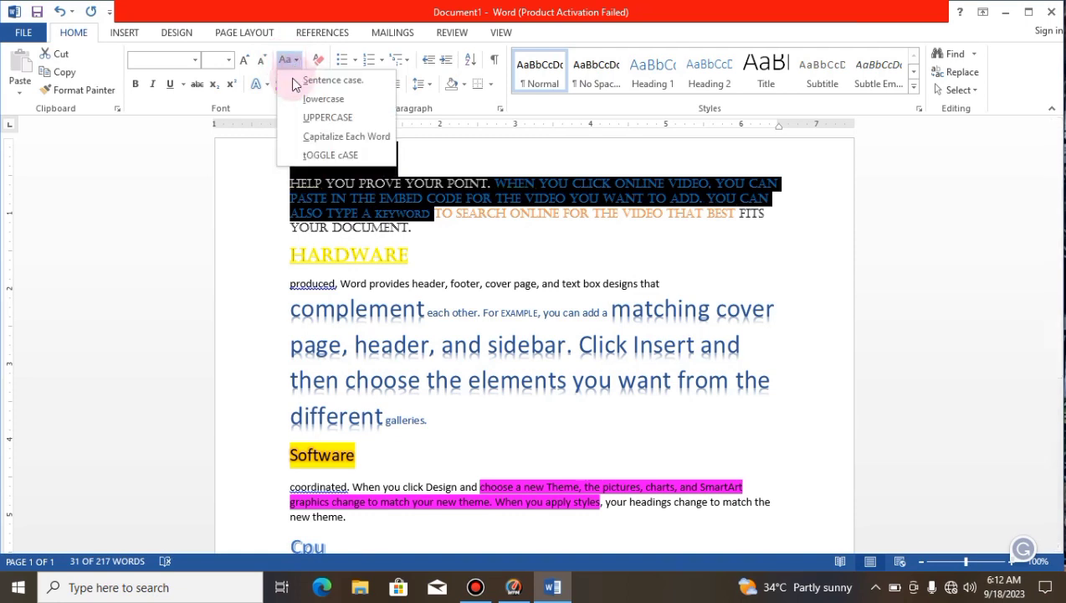
click(318, 142)
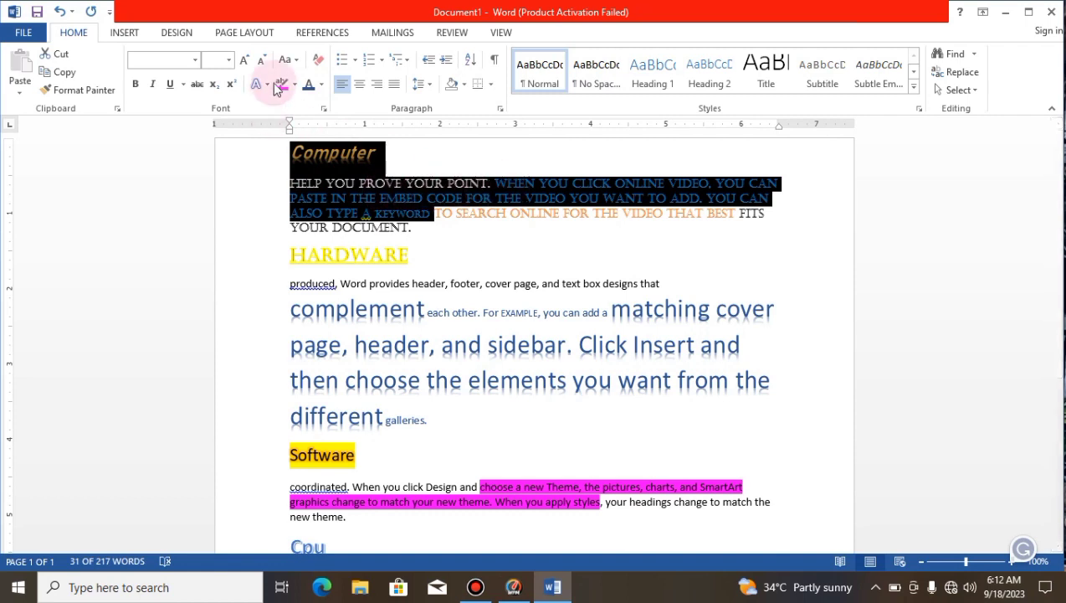
Step: Apply toggle case to the text from the "Computer" heading to "keyword" and deselect it
click(288, 60)
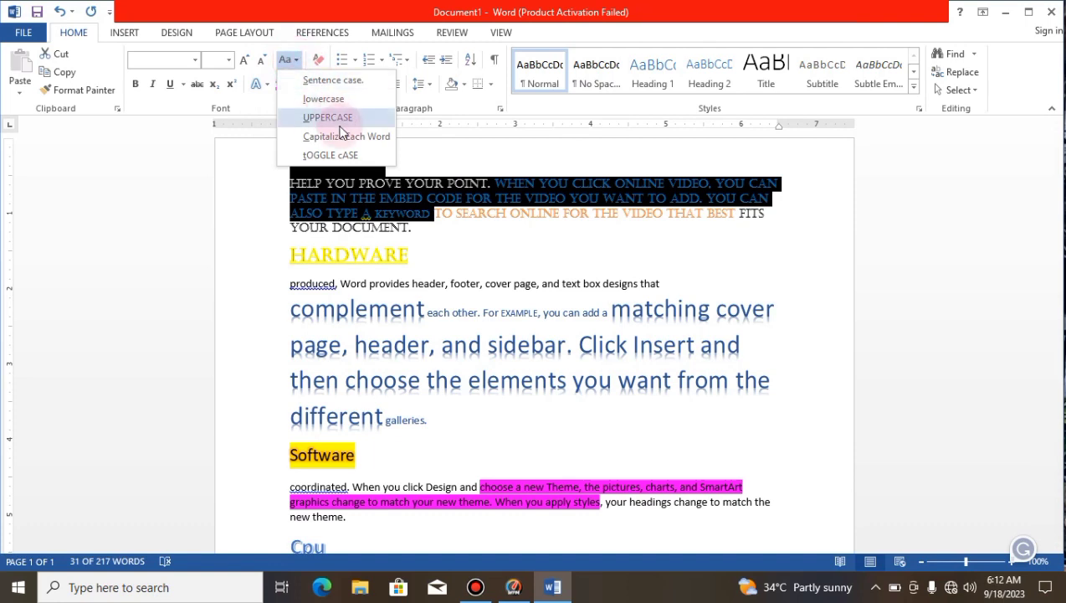
click(356, 155)
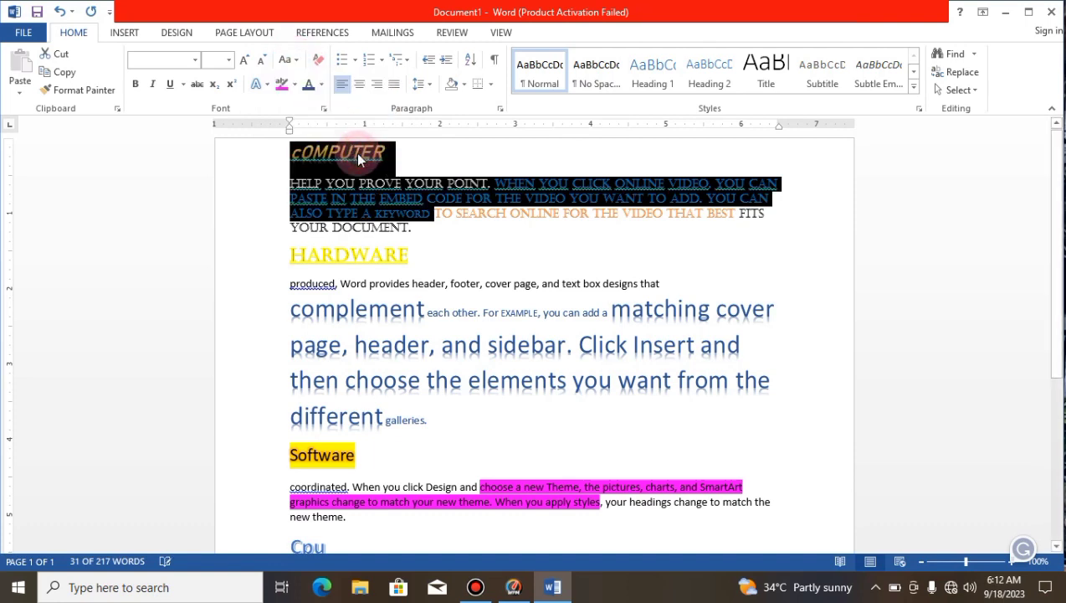
click(408, 167)
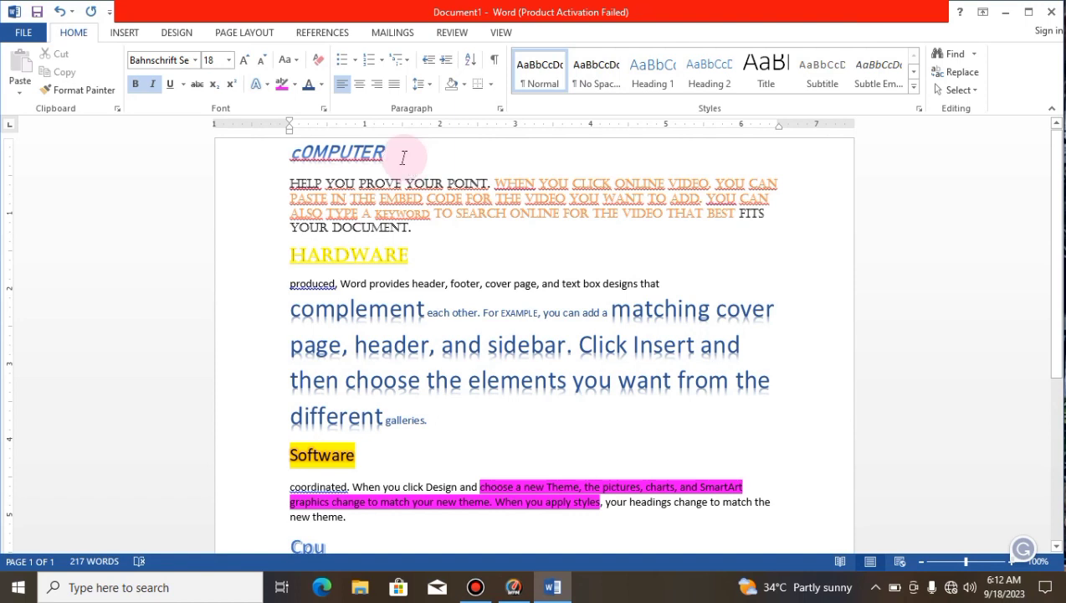
Step: Clear all formatting from the text between the "Computer" heading and the "Cpu" heading, both headings included
drag(291, 152, 669, 544)
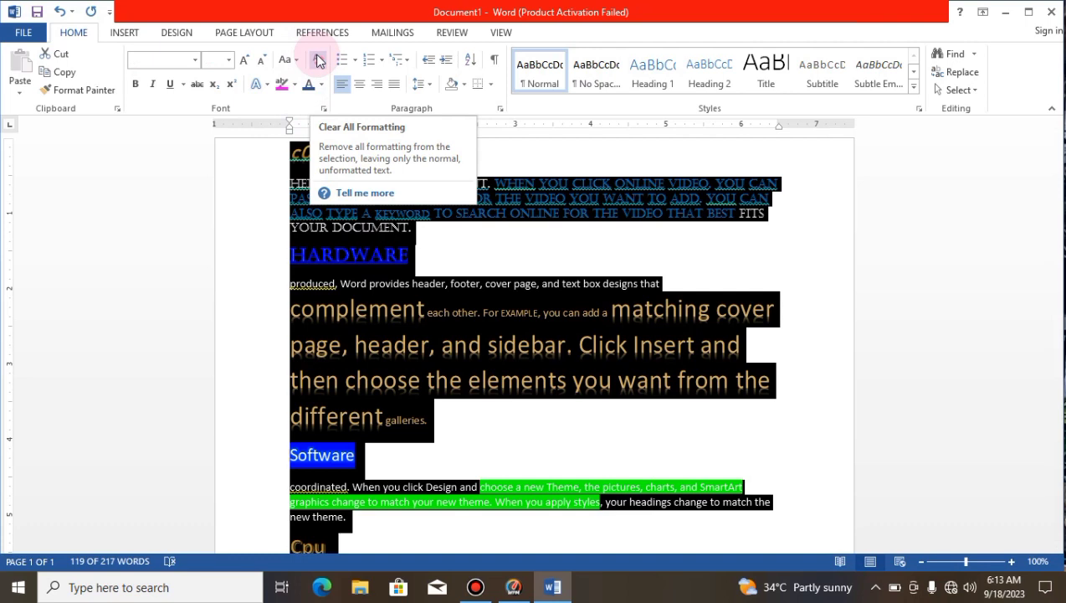
click(318, 61)
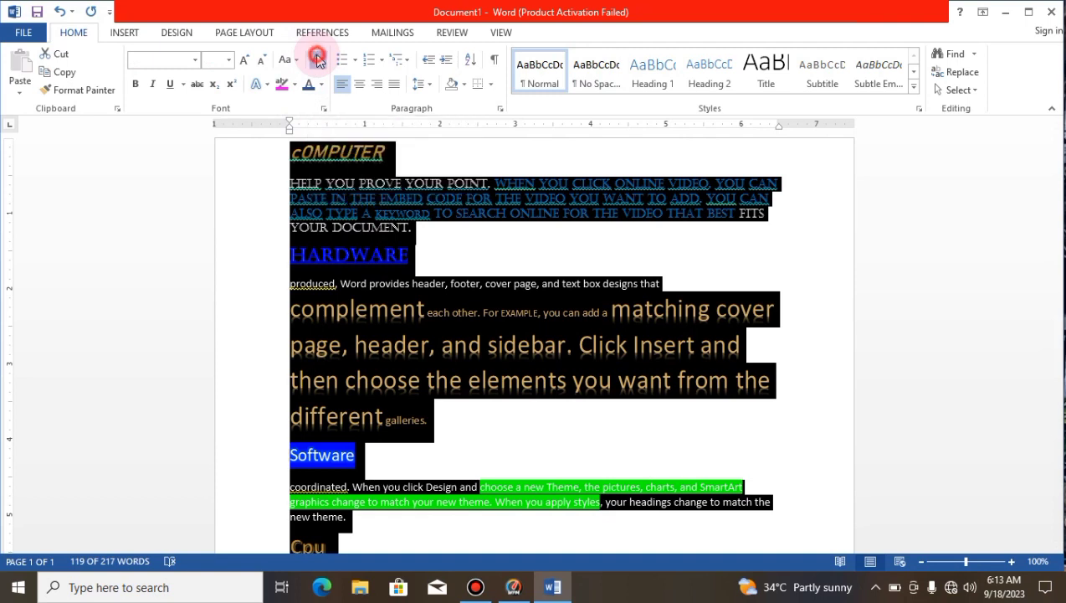
click(538, 326)
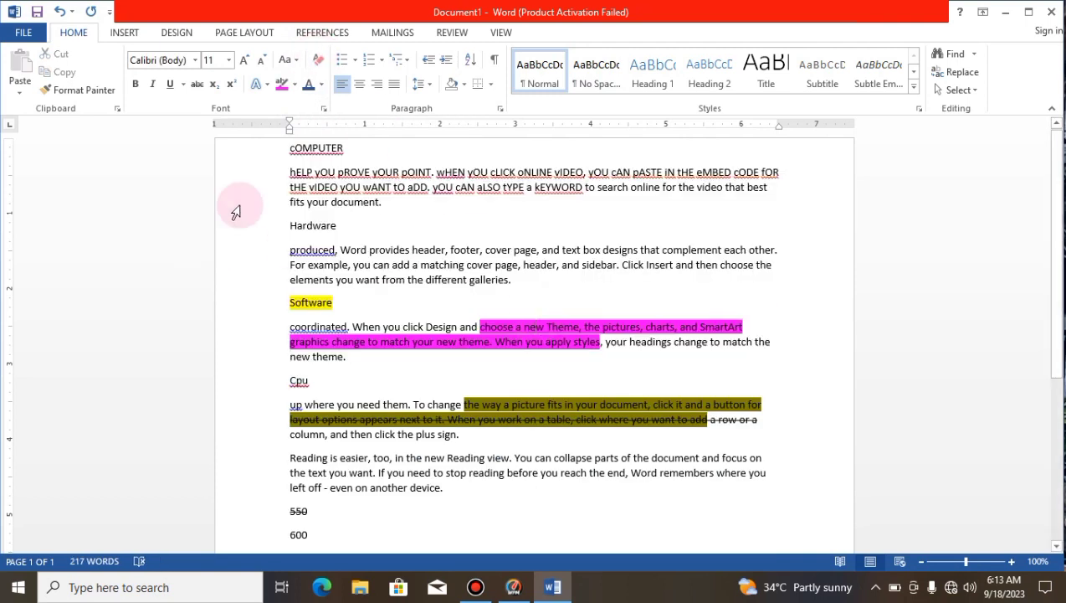
click(505, 473)
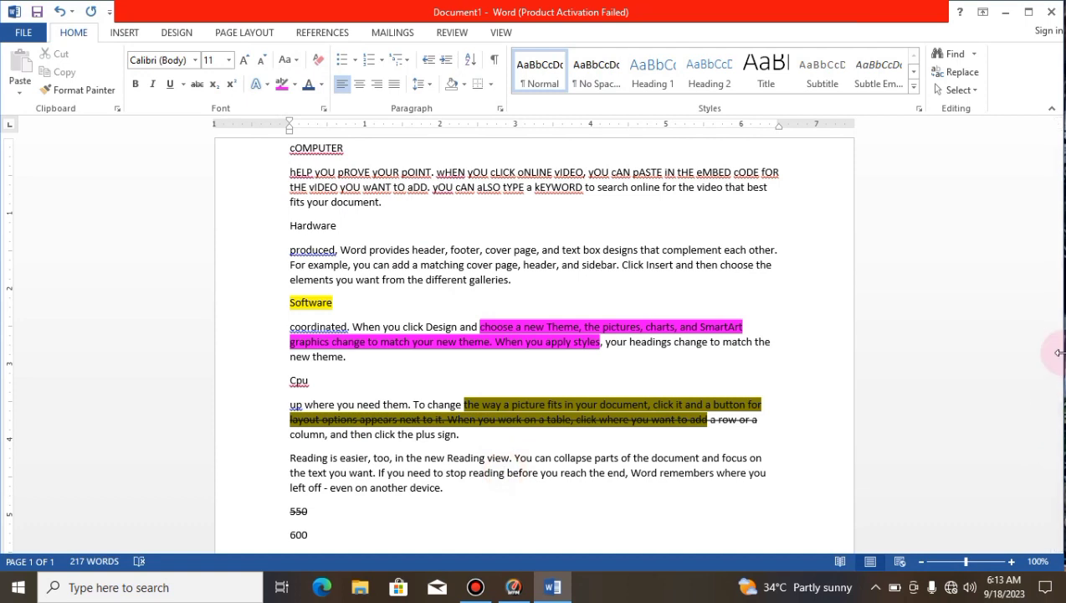
drag(1057, 360, 1040, 334)
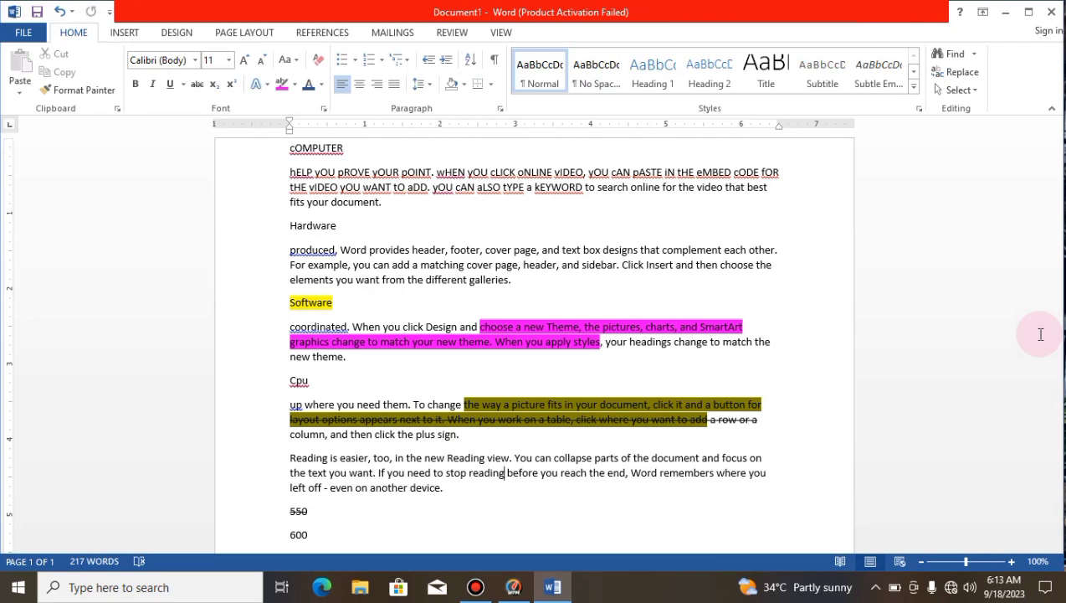
Step: Minimize the document window and bring up the Bandicam recorder
click(1005, 12)
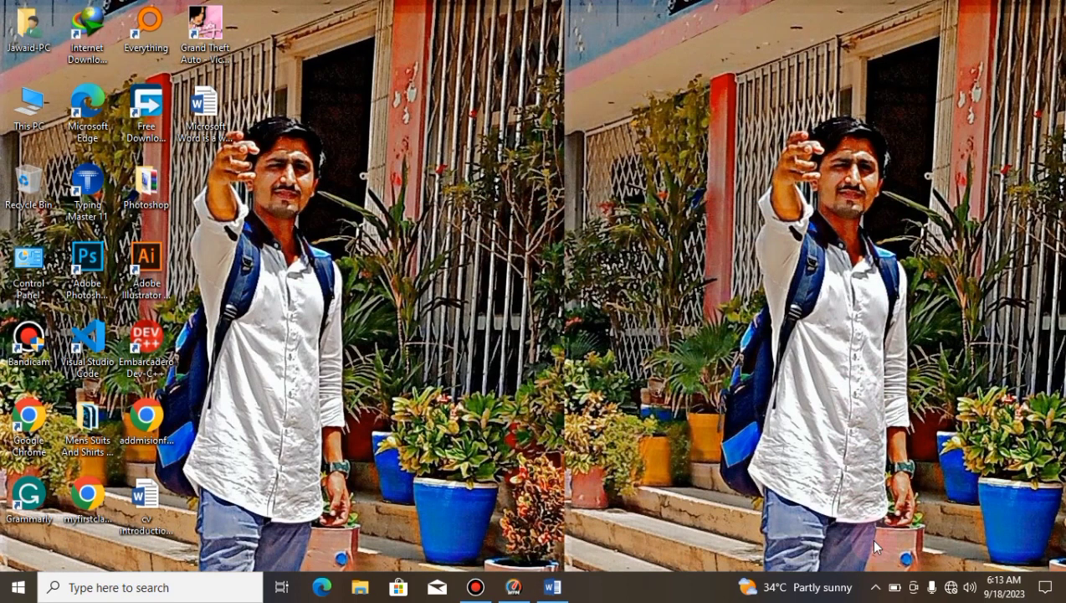
click(875, 589)
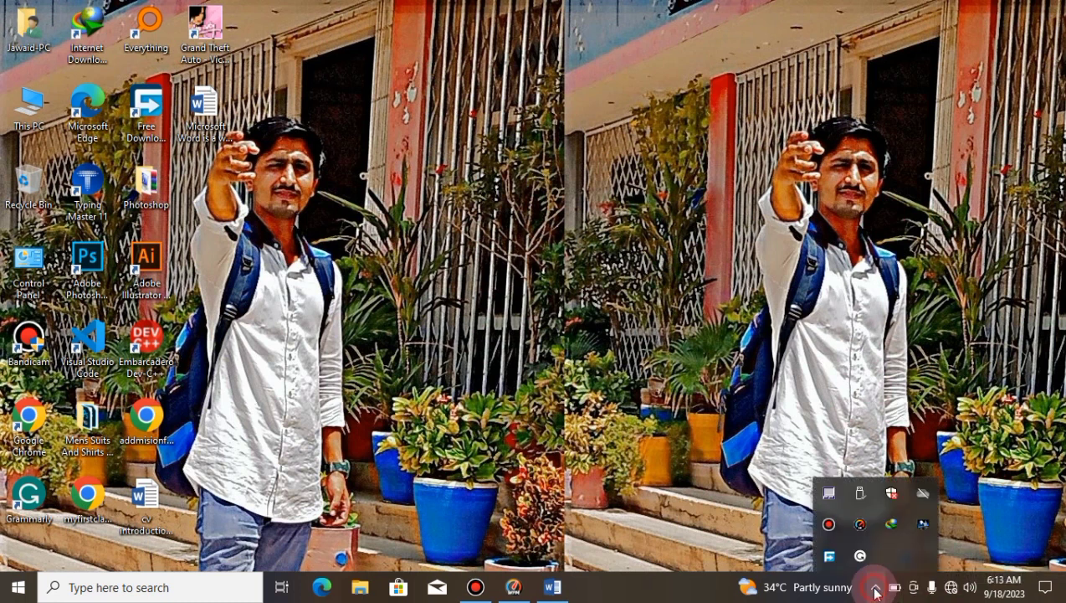
click(827, 523)
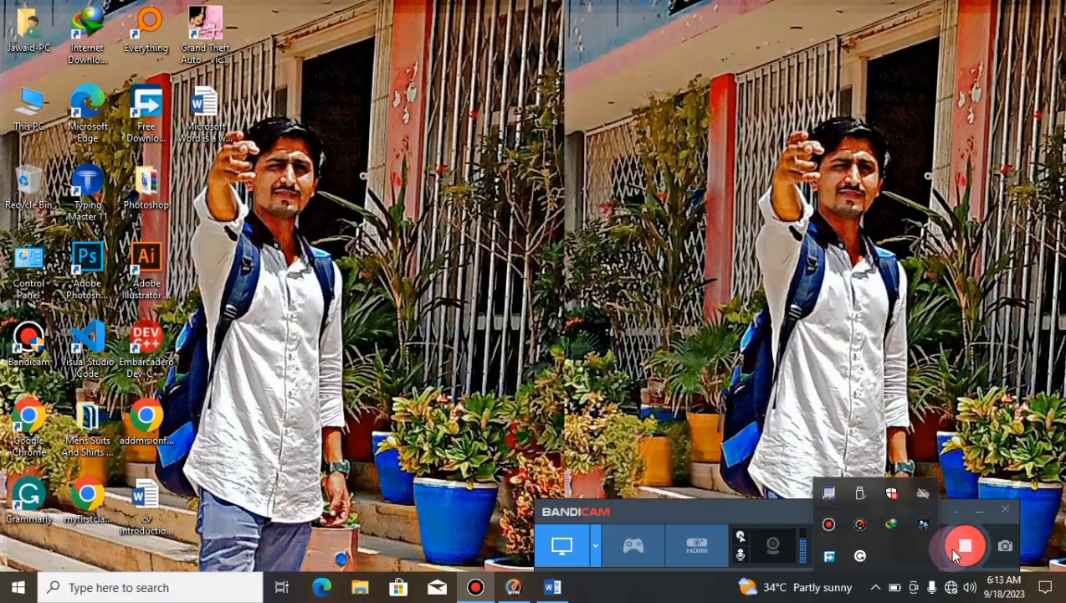